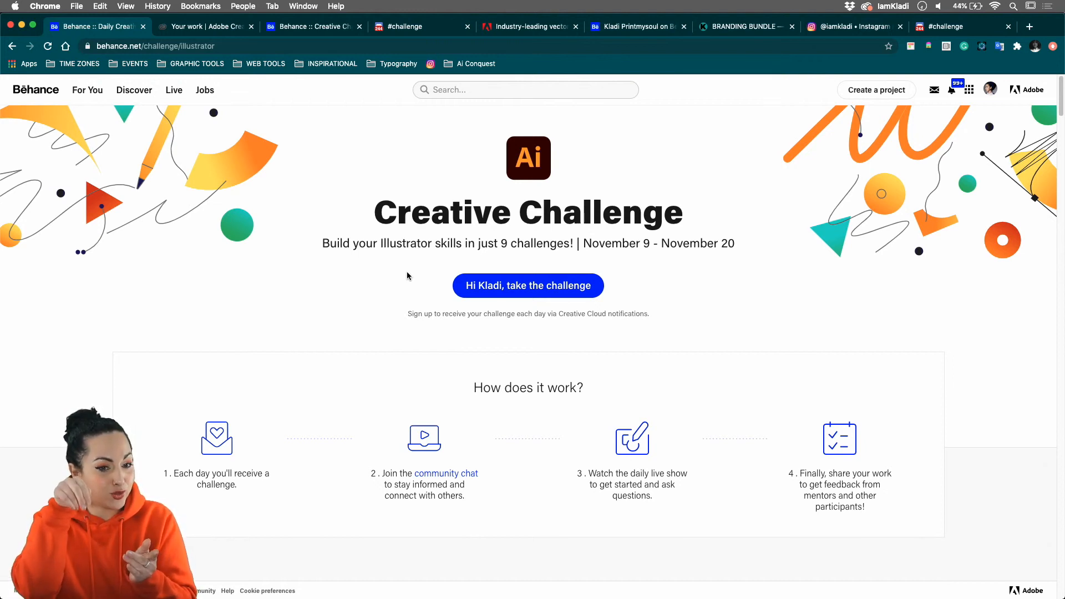
# Step: Examine how the Illustrator Creative Challenge works and its unlocked challenges, and switch to Illustrator
pyautogui.scroll(-10, 407, 273)
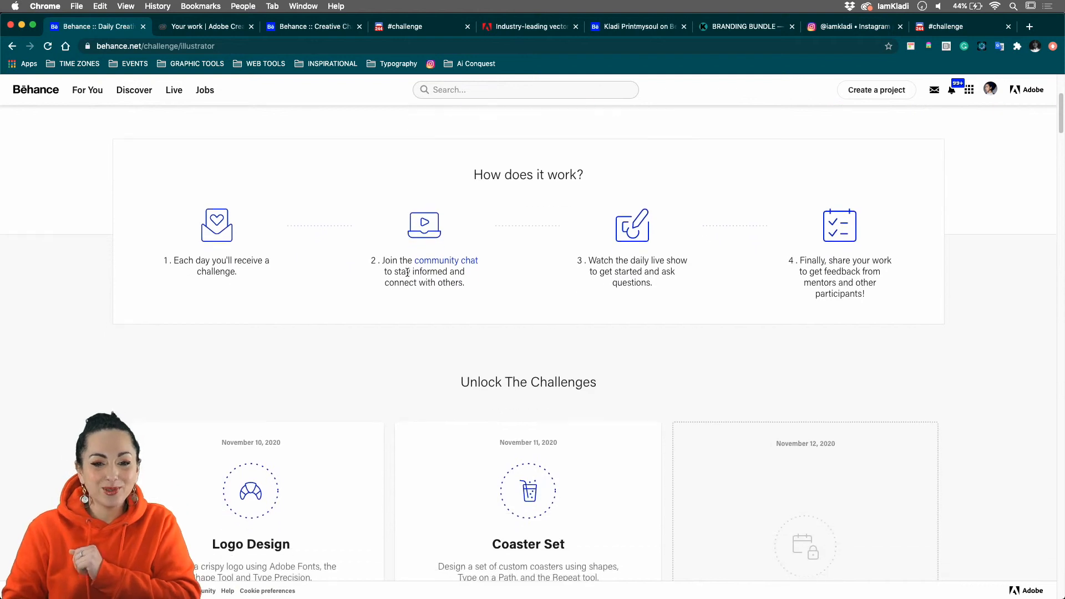
pyautogui.scroll(-2, 407, 274)
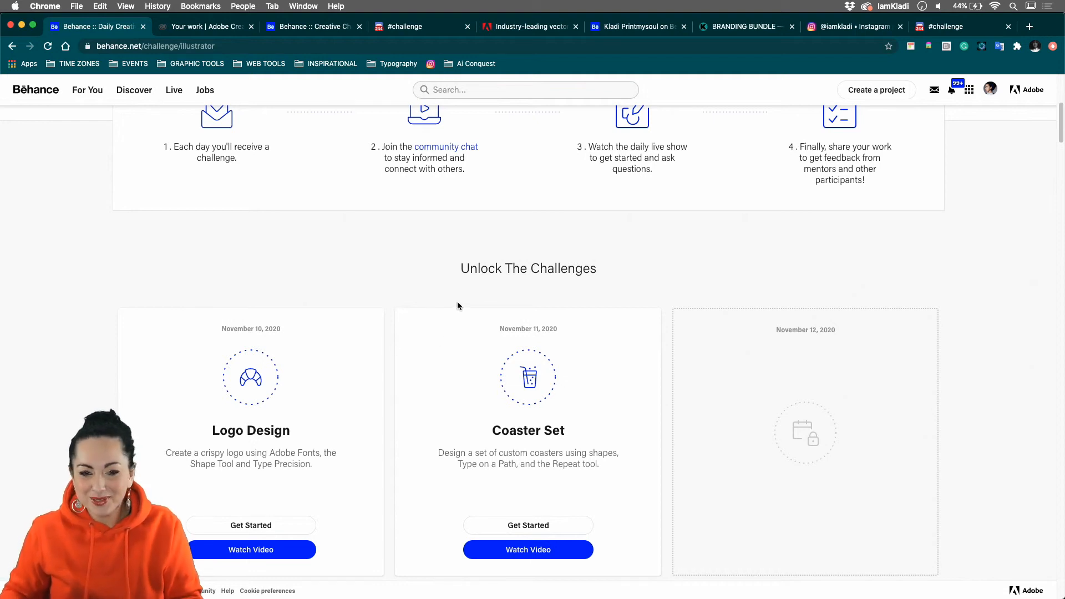
pyautogui.moveTo(369, 593)
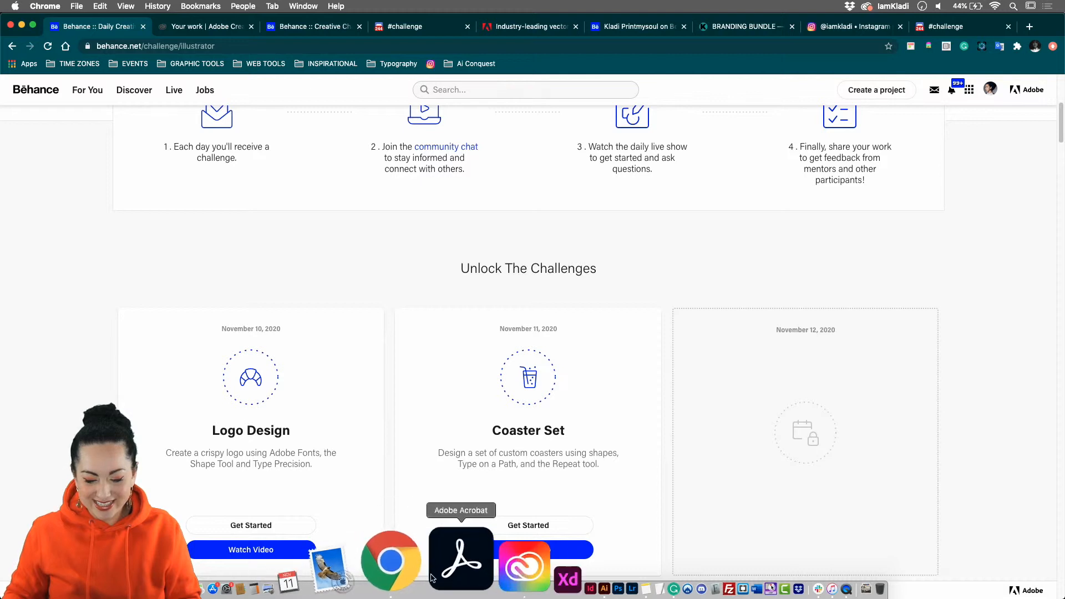
pyautogui.click(488, 564)
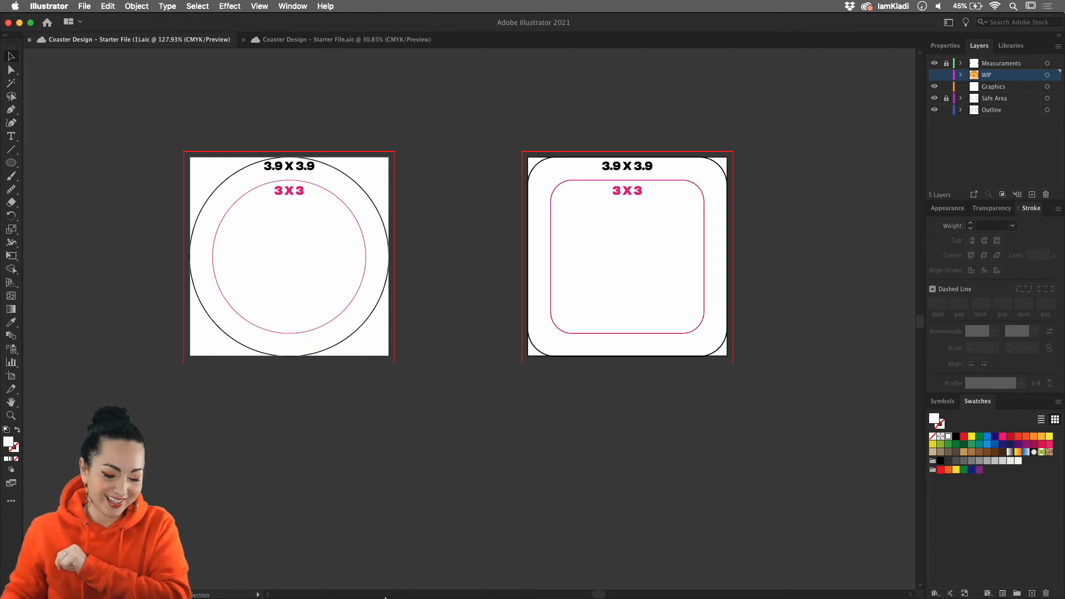
# Step: Return to Chrome and view the Coaster Set challenge and the shared Challenge 2 folder with the starter file
pyautogui.moveTo(385, 597)
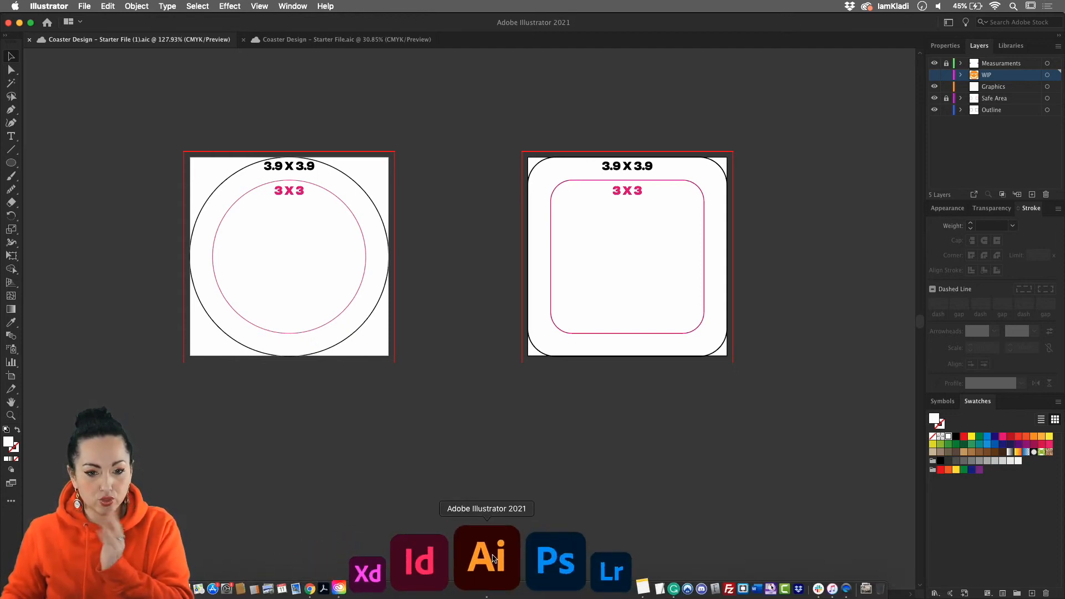
pyautogui.click(492, 557)
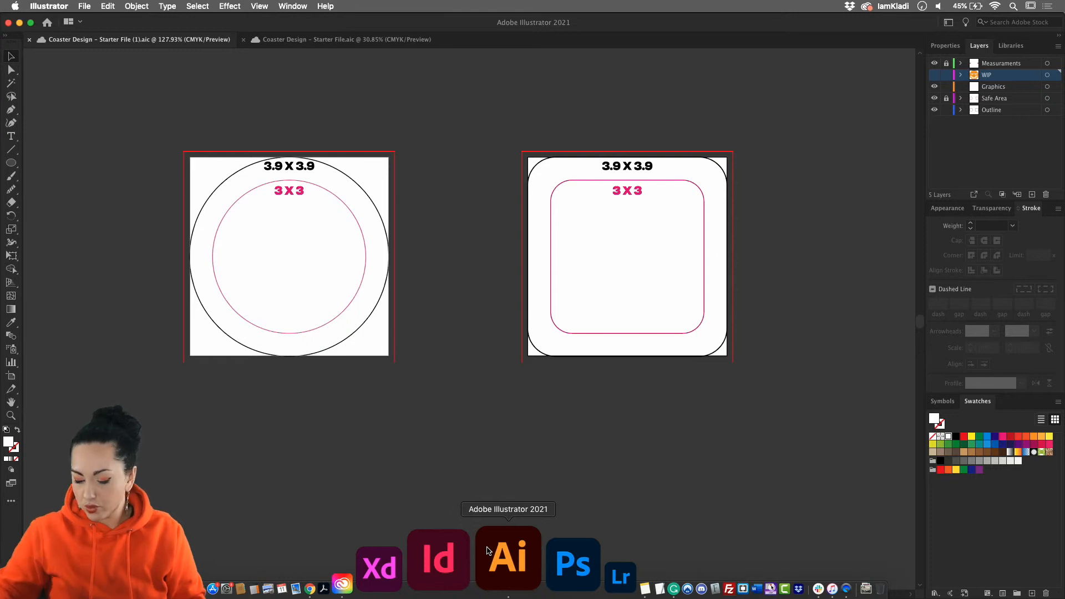
pyautogui.click(424, 571)
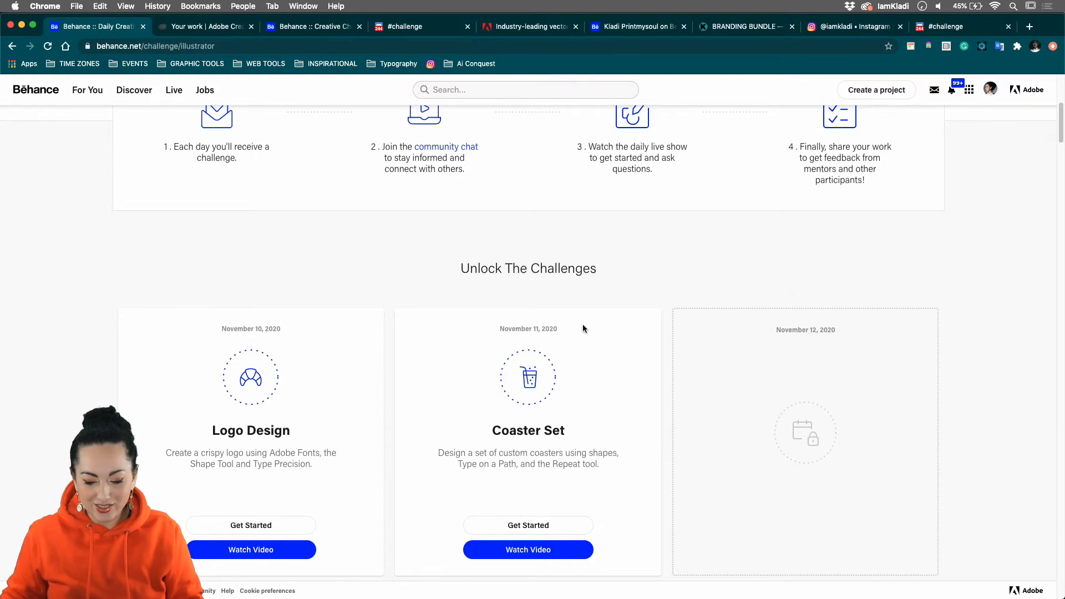
pyautogui.scroll(-2, 583, 325)
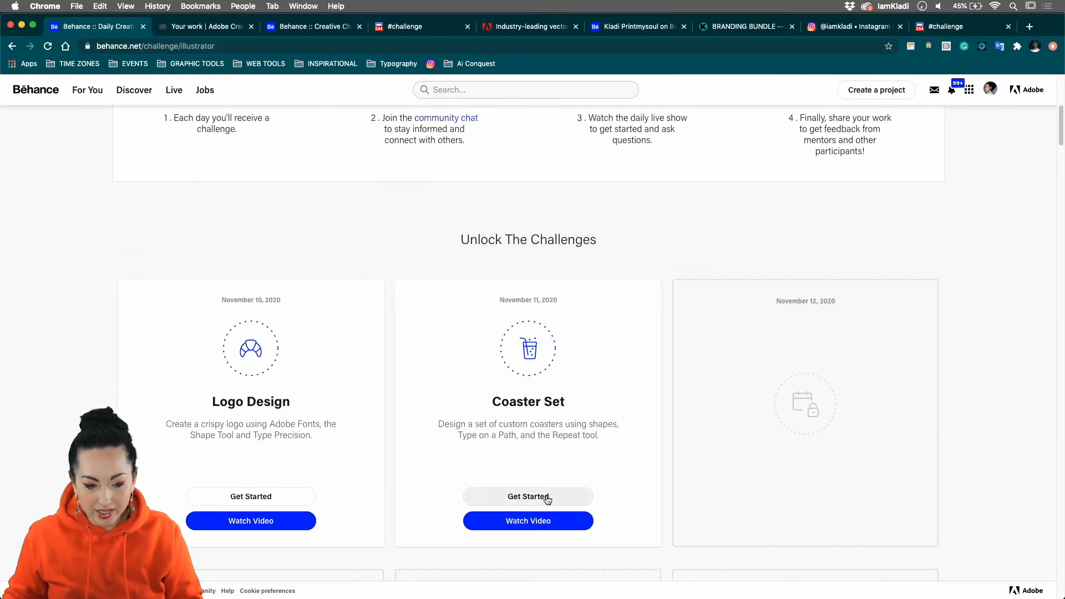
pyautogui.click(203, 27)
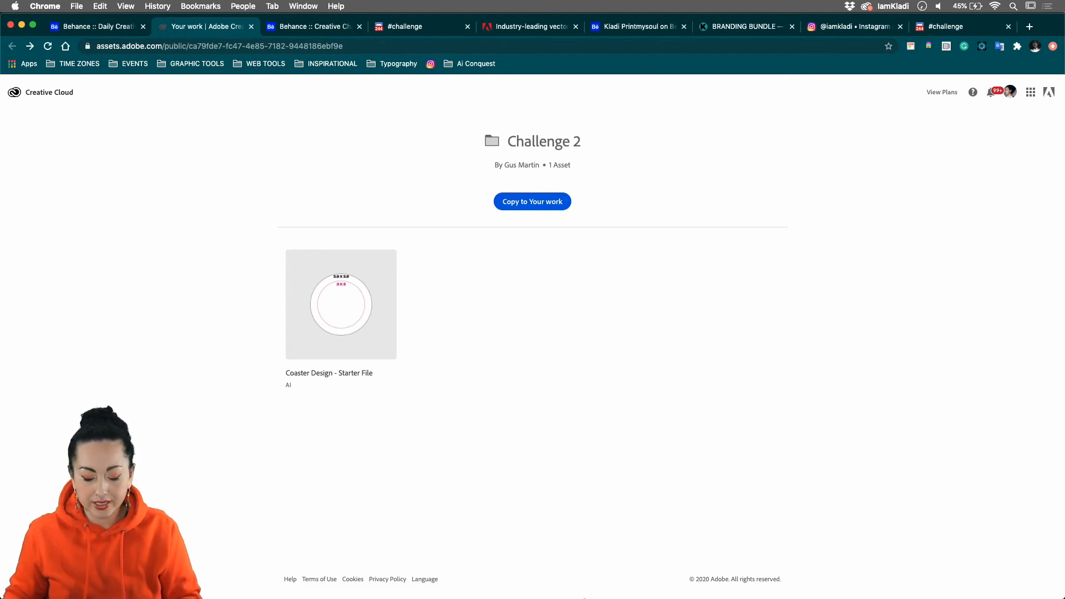
# Step: Switch to Illustrator and briefly show the WIP layer to preview the sample coaster artwork, hiding it again
pyautogui.moveTo(584, 597)
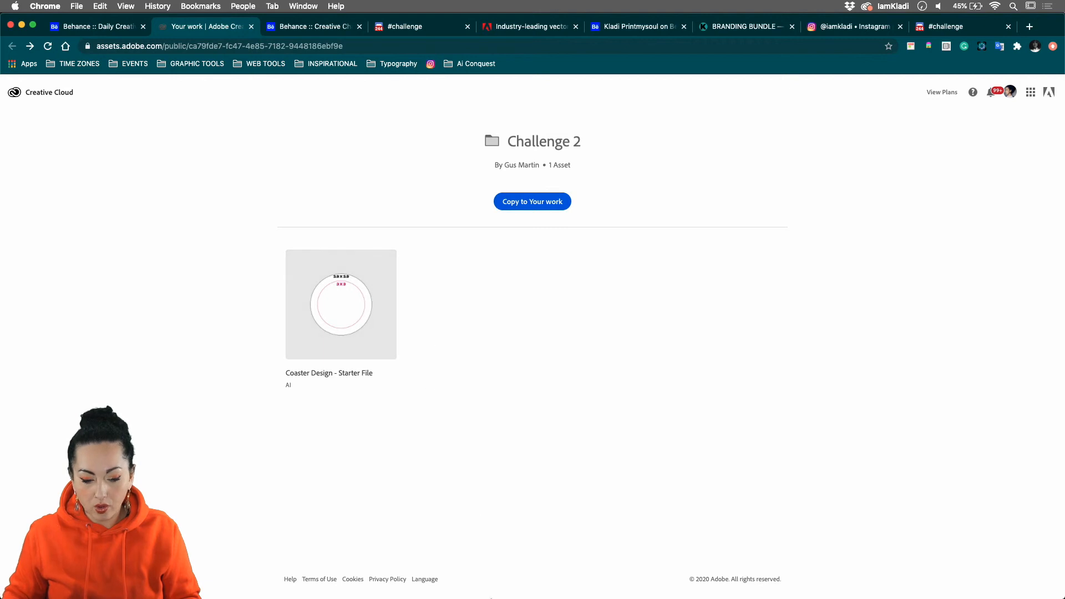
pyautogui.moveTo(488, 597)
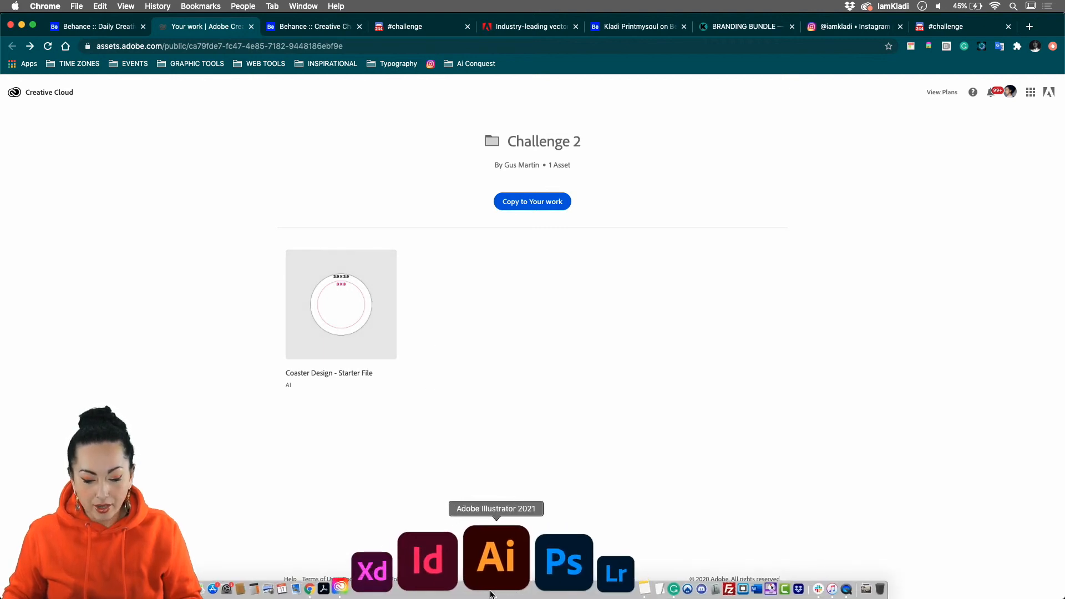
pyautogui.click(494, 594)
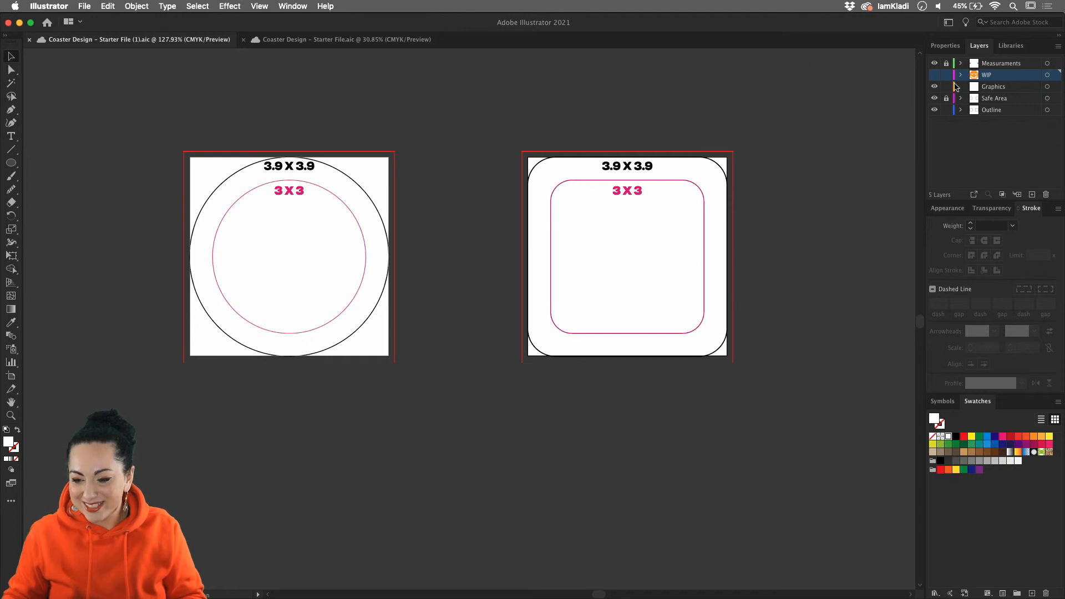
pyautogui.click(935, 75)
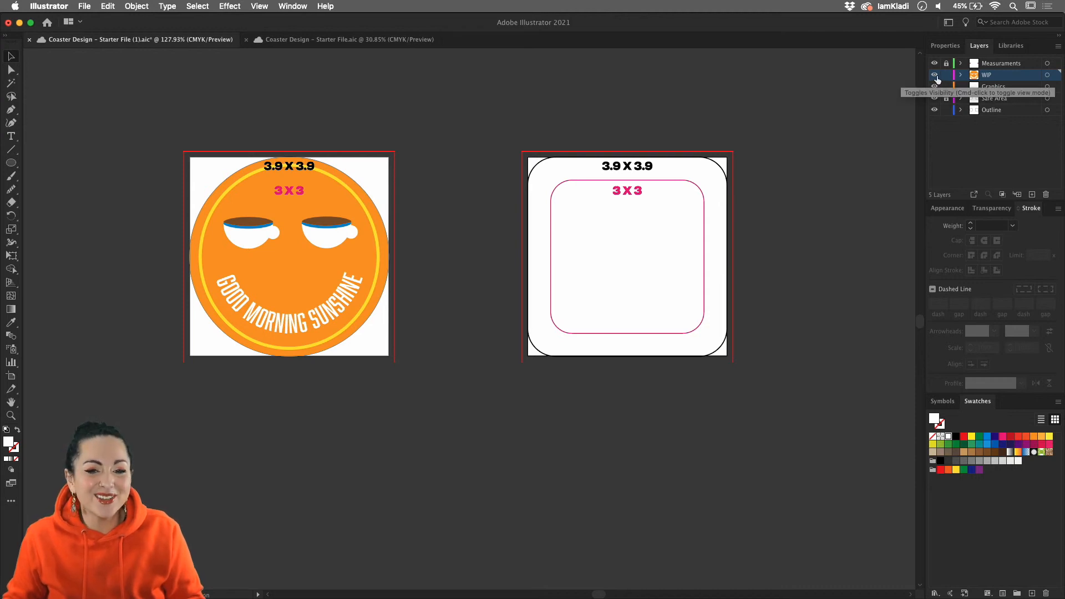
pyautogui.click(935, 76)
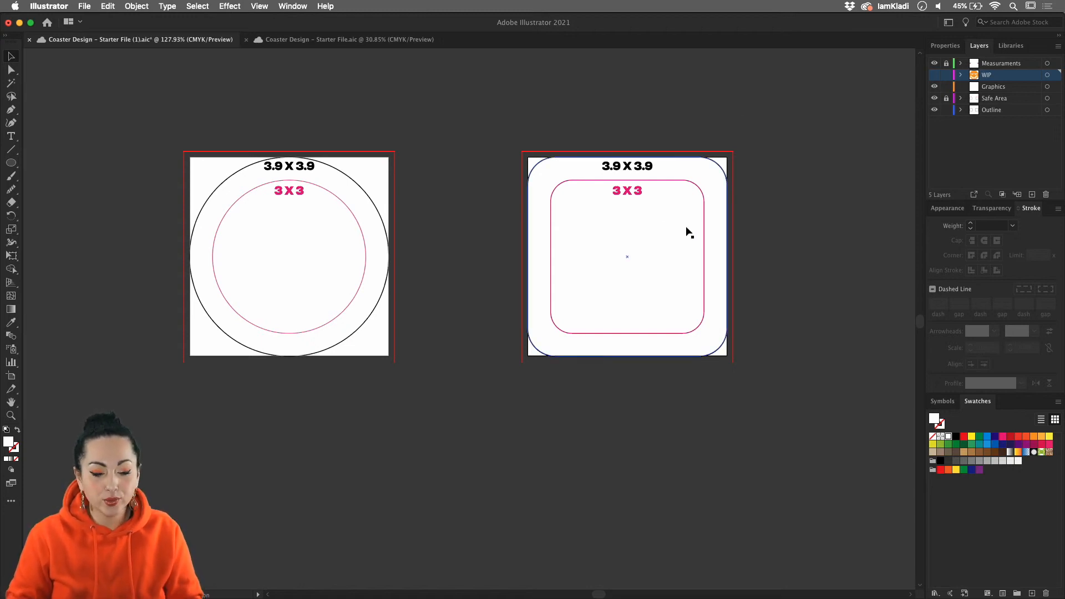
# Step: Inspect the 3.9 x 3.9 outlines of the round and rounded-square coaster templates up close by selecting each one
pyautogui.scroll(3, 288, 162)
pyautogui.scroll(-1, 287, 162)
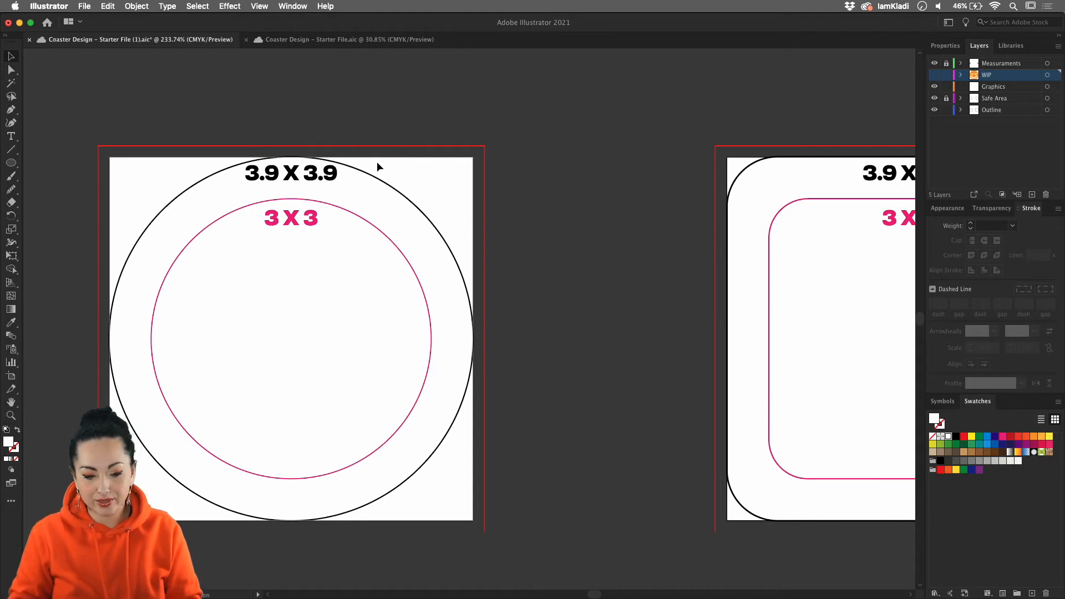
pyautogui.click(372, 177)
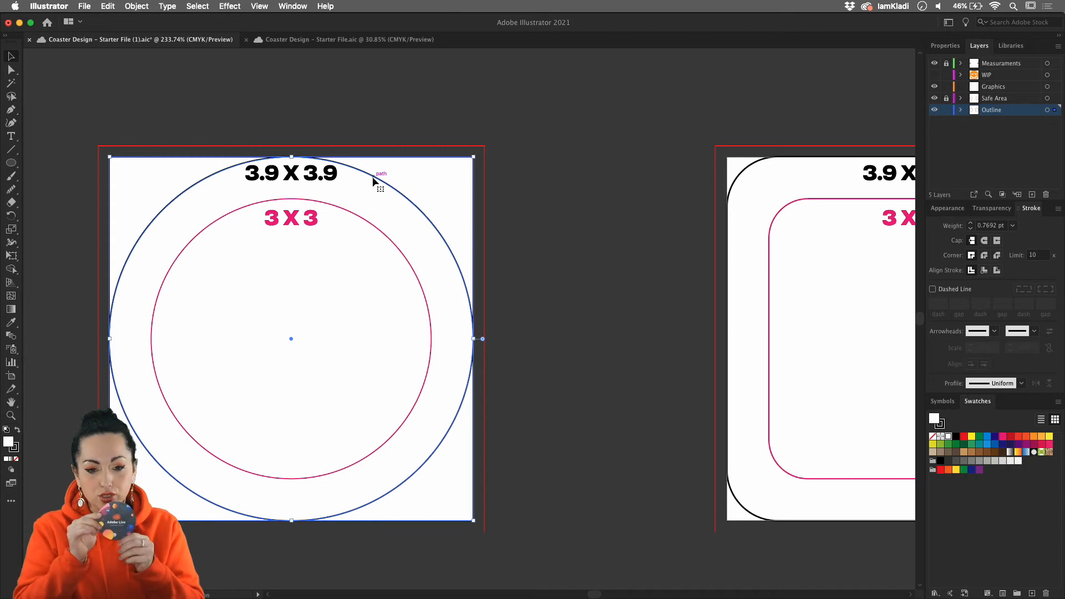
pyautogui.hscroll(5, 638, 192)
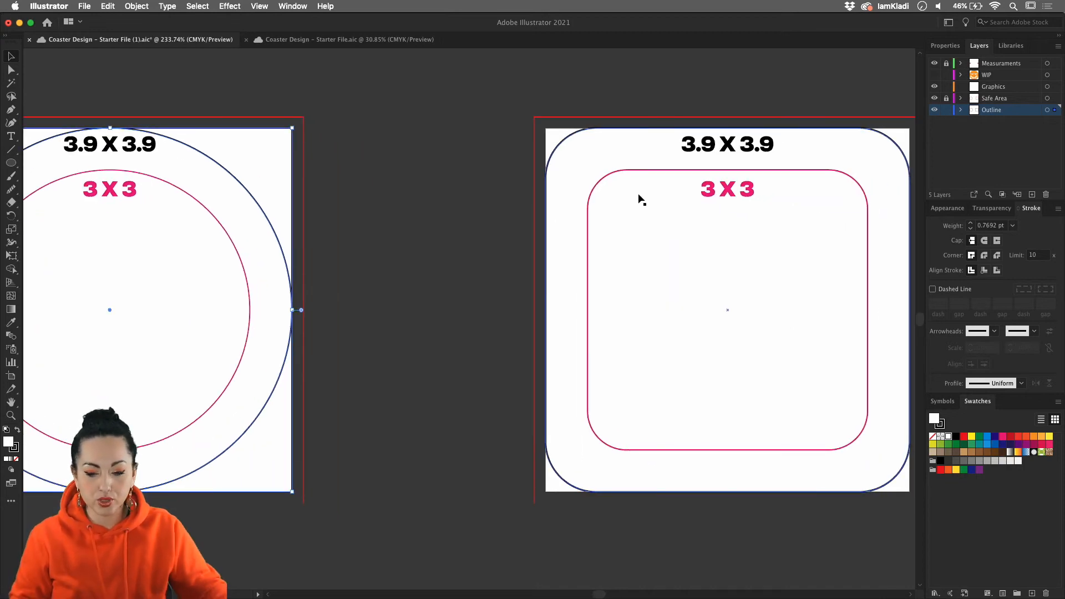
pyautogui.click(577, 139)
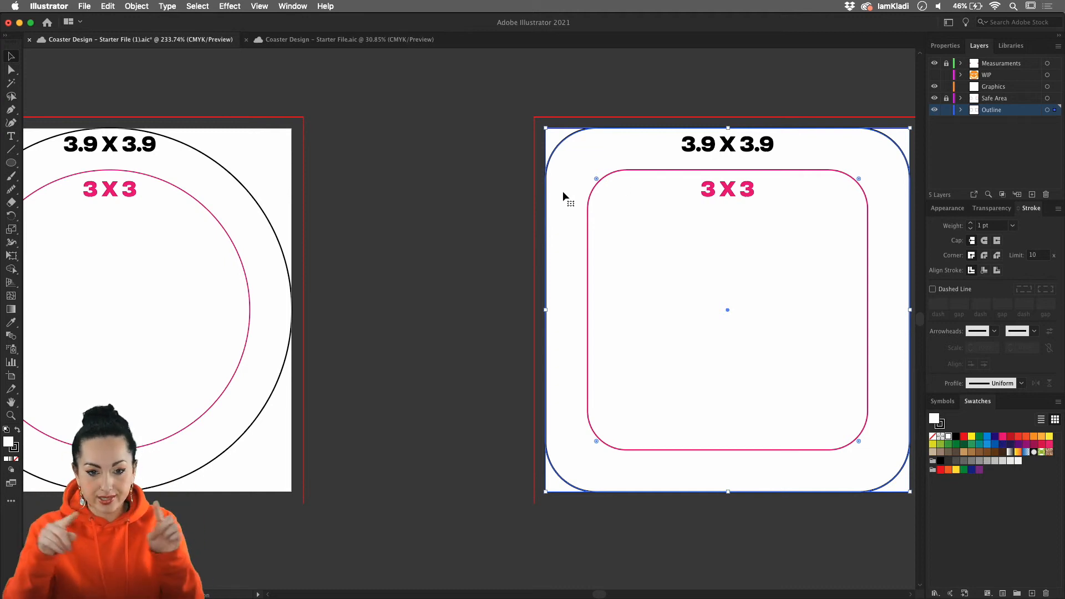
pyautogui.scroll(-4, 502, 224)
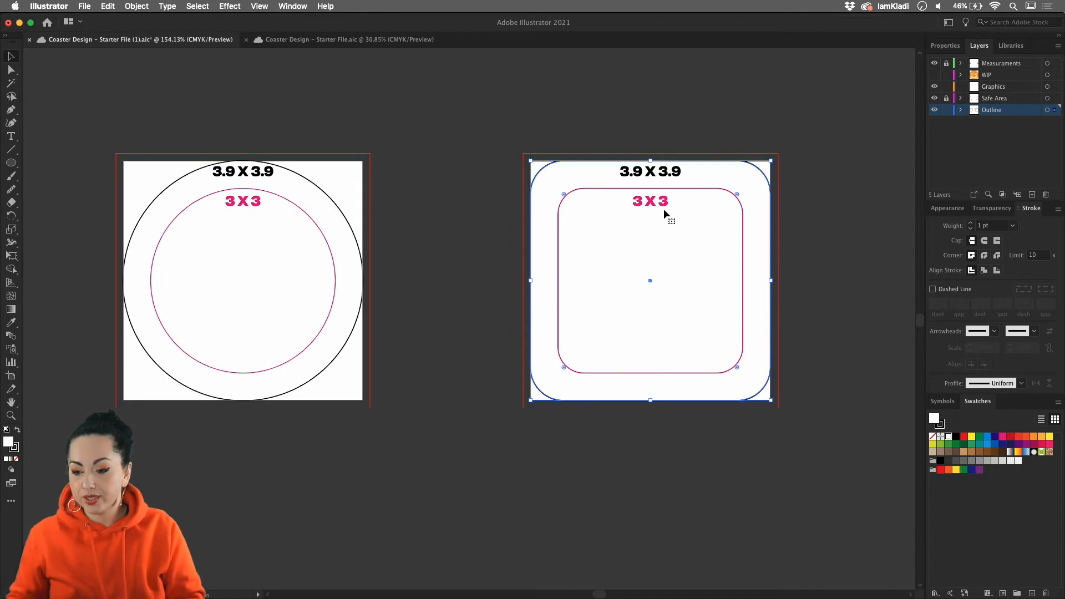
# Step: Compare the sample coaster with the blank round template by toggling the WIP layer's visibility, leaving the layer hidden
pyautogui.click(935, 75)
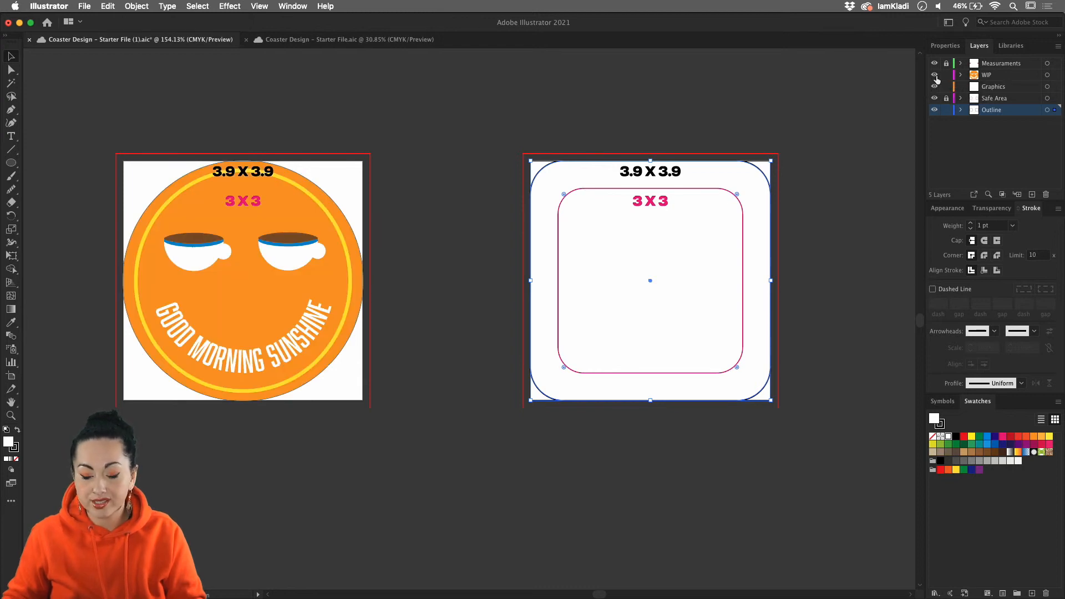
pyautogui.click(935, 75)
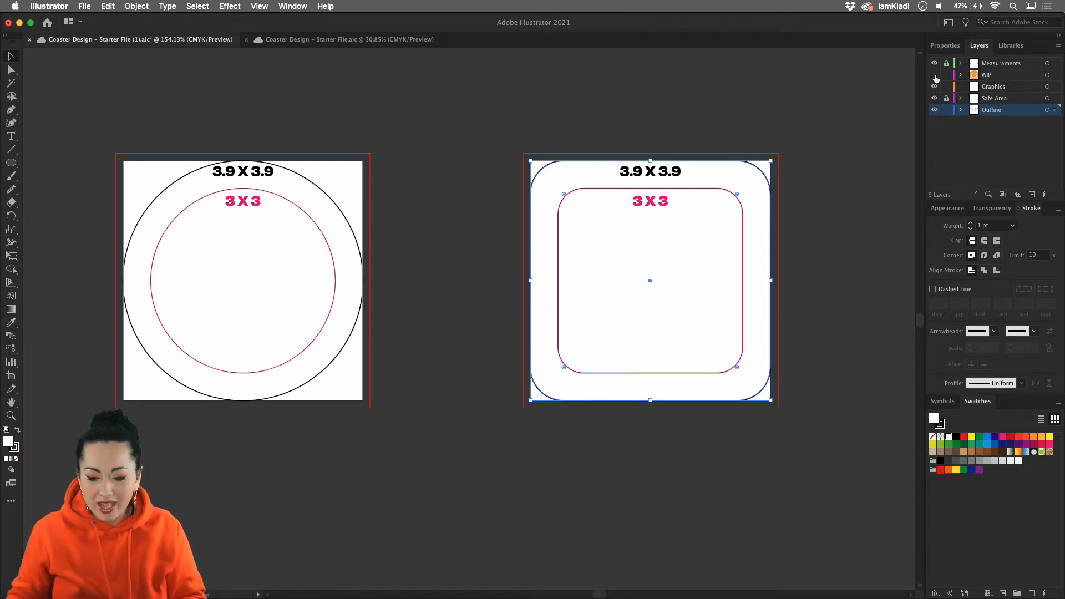
pyautogui.click(335, 279)
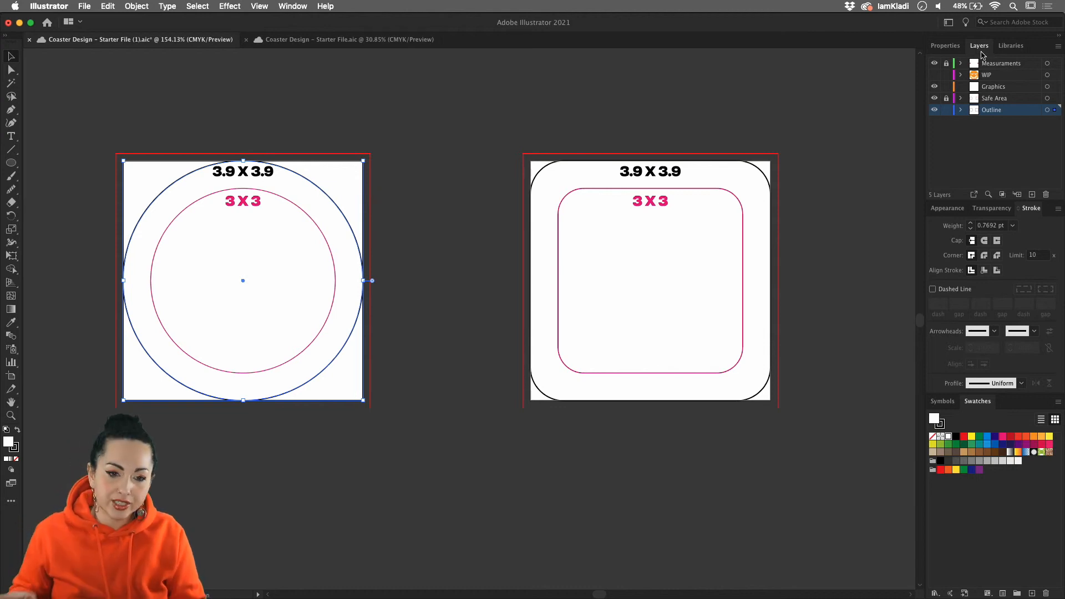
pyautogui.click(293, 7)
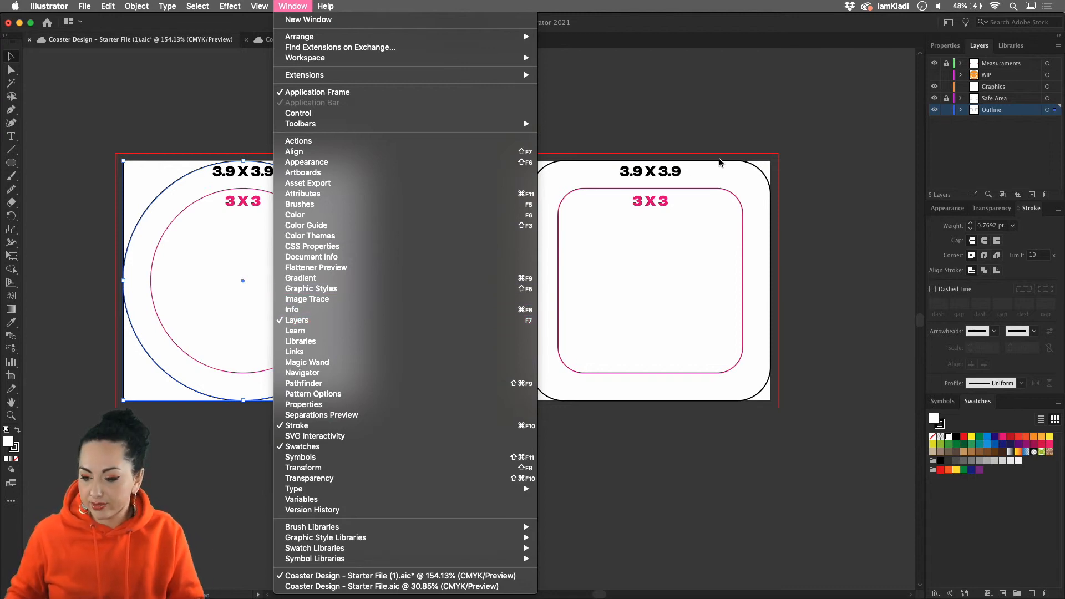
pyautogui.click(793, 140)
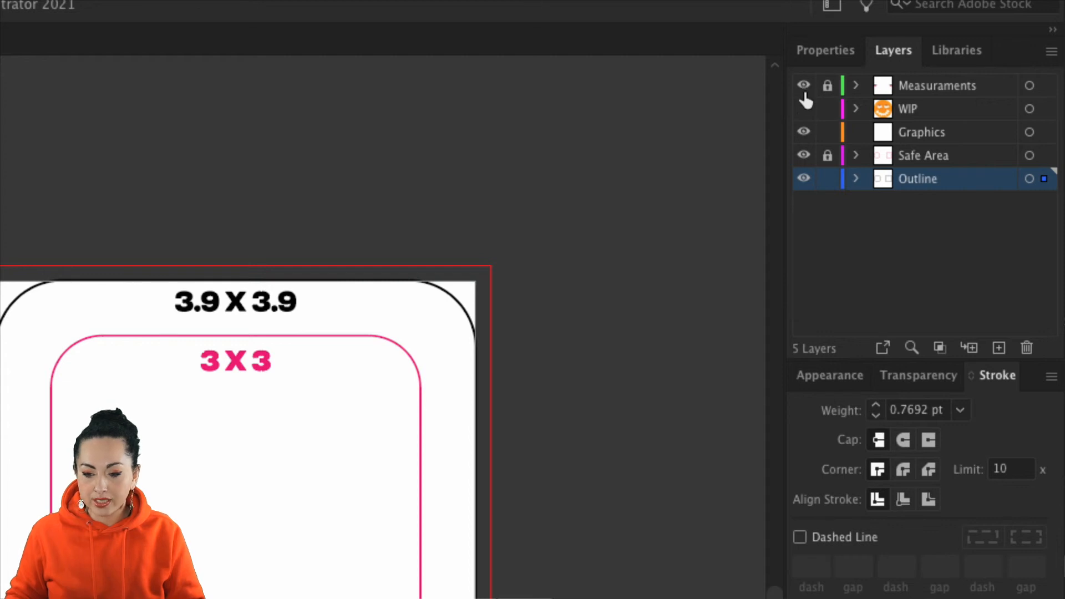
pyautogui.click(804, 109)
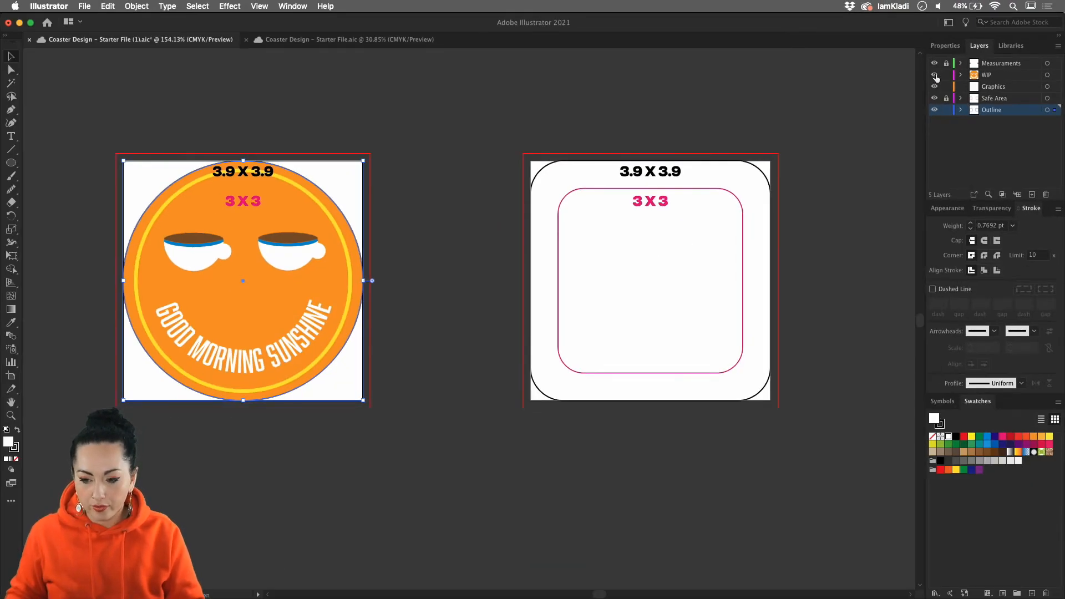
pyautogui.click(935, 75)
pyautogui.click(935, 75)
pyautogui.click(935, 75)
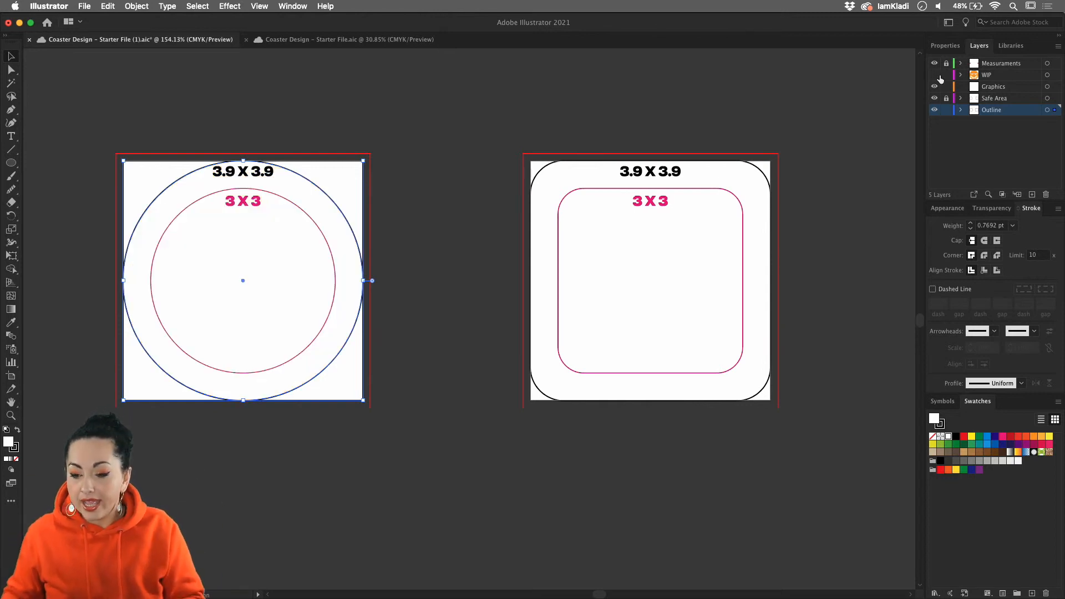
# Step: Lock the Outline layer
pyautogui.click(947, 110)
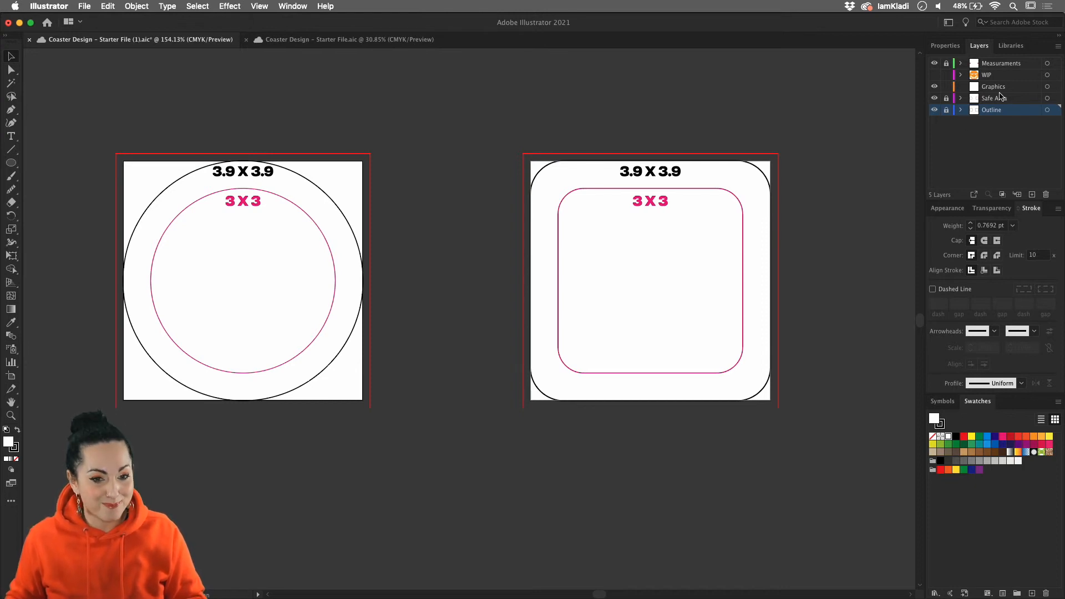
# Step: Show the WIP layer and try moving it below the Outline layer, undo the reorder and hide WIP again
pyautogui.click(935, 75)
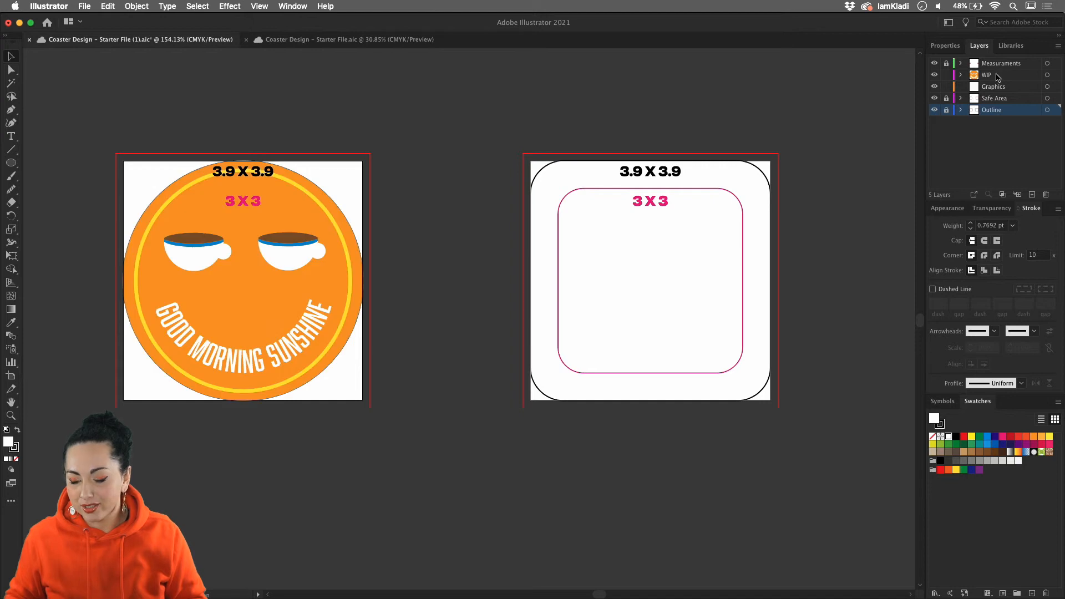
pyautogui.moveTo(1008, 75); pyautogui.dragTo(1011, 114)
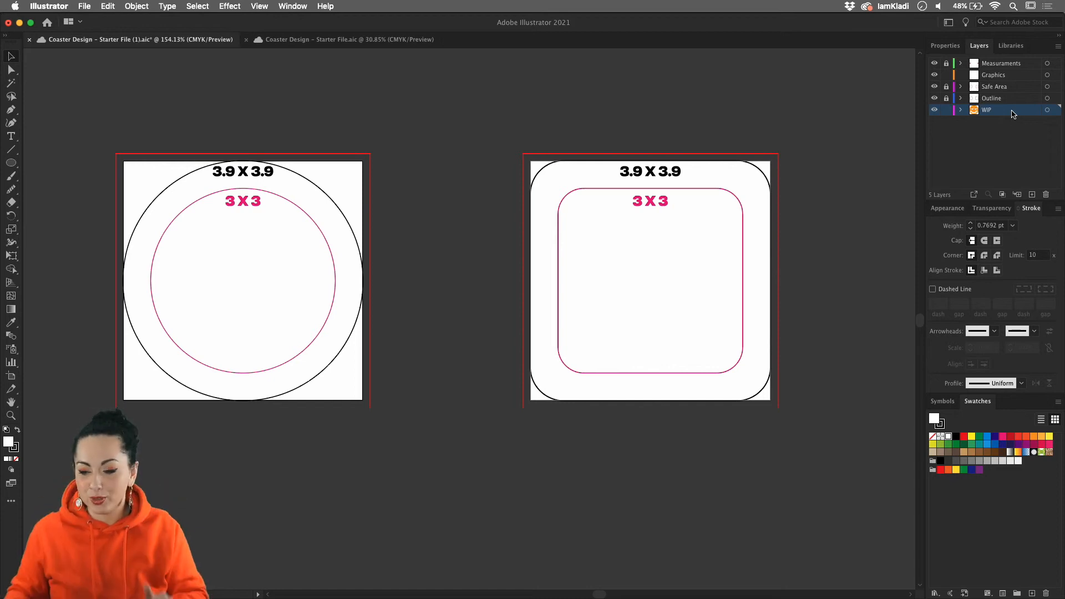
pyautogui.click(1000, 74)
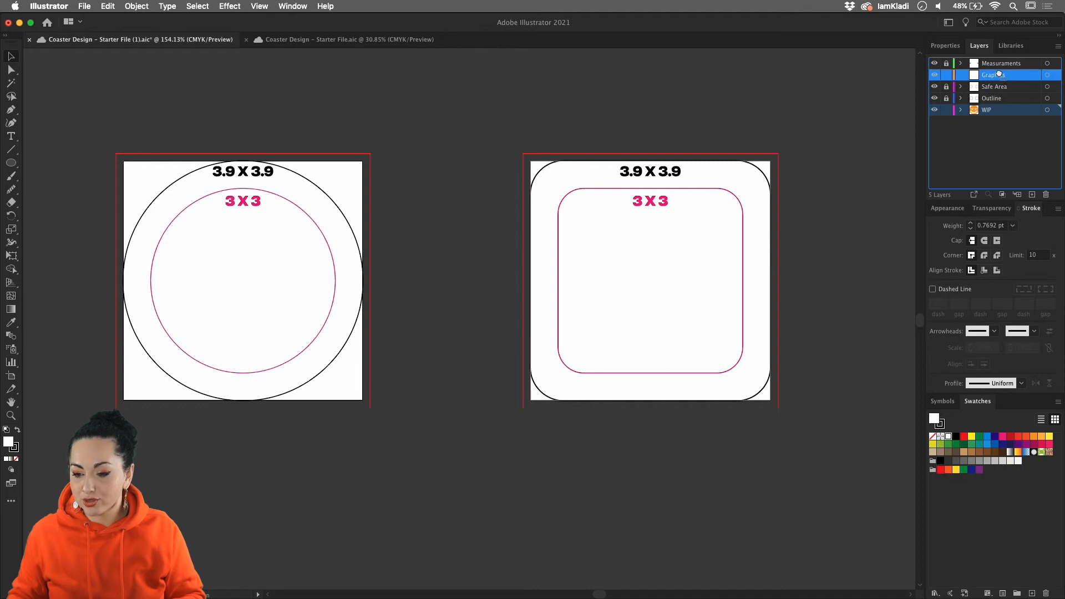
pyautogui.press('super+z')
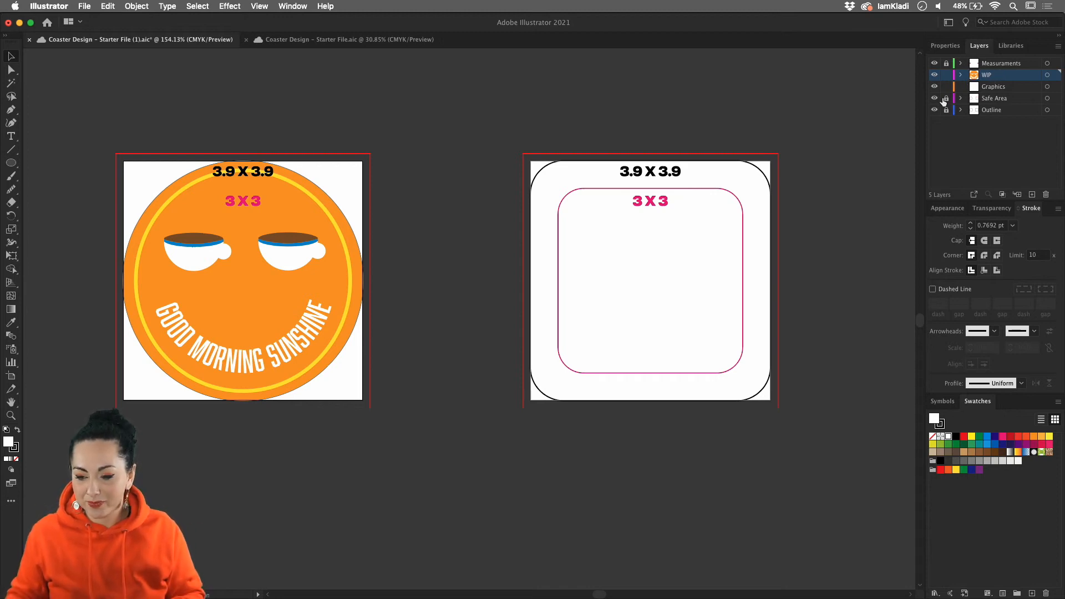
pyautogui.click(934, 75)
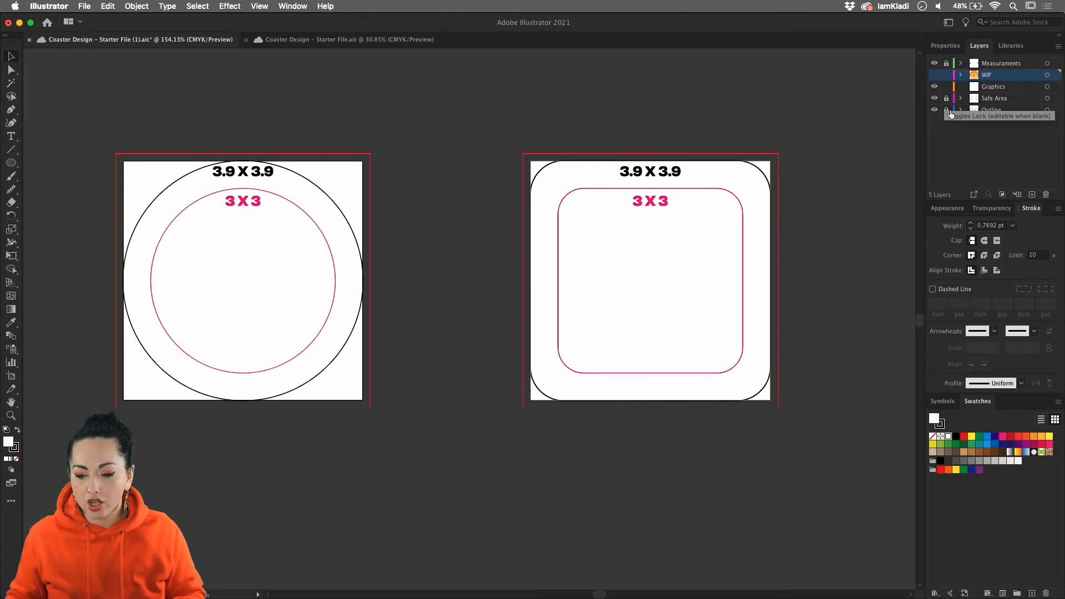
# Step: Clear the layer selection and save the coaster starter document
pyautogui.click(963, 138)
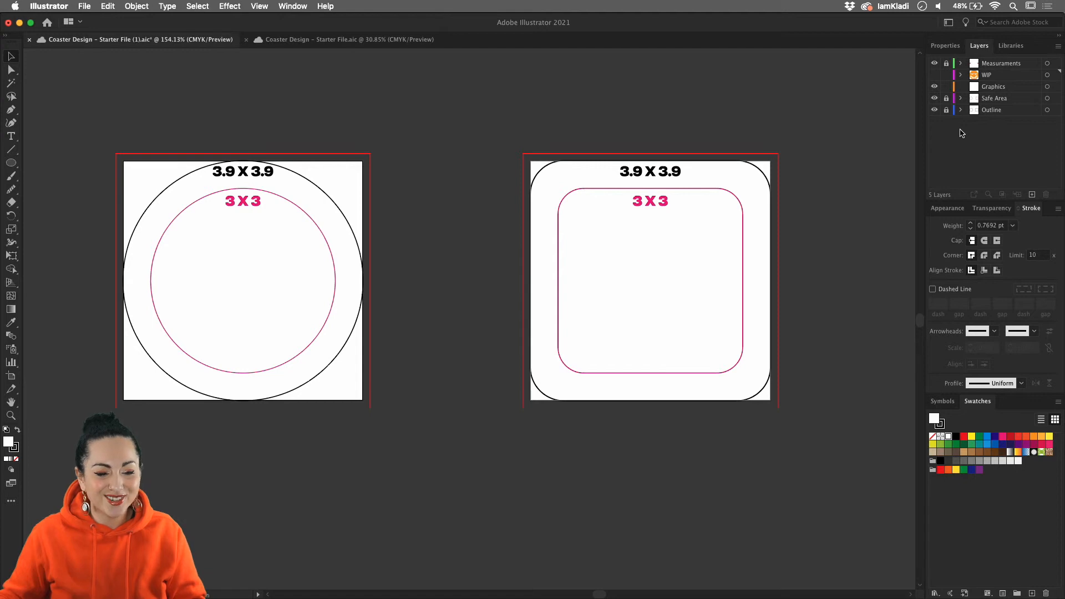
pyautogui.press('super+s')
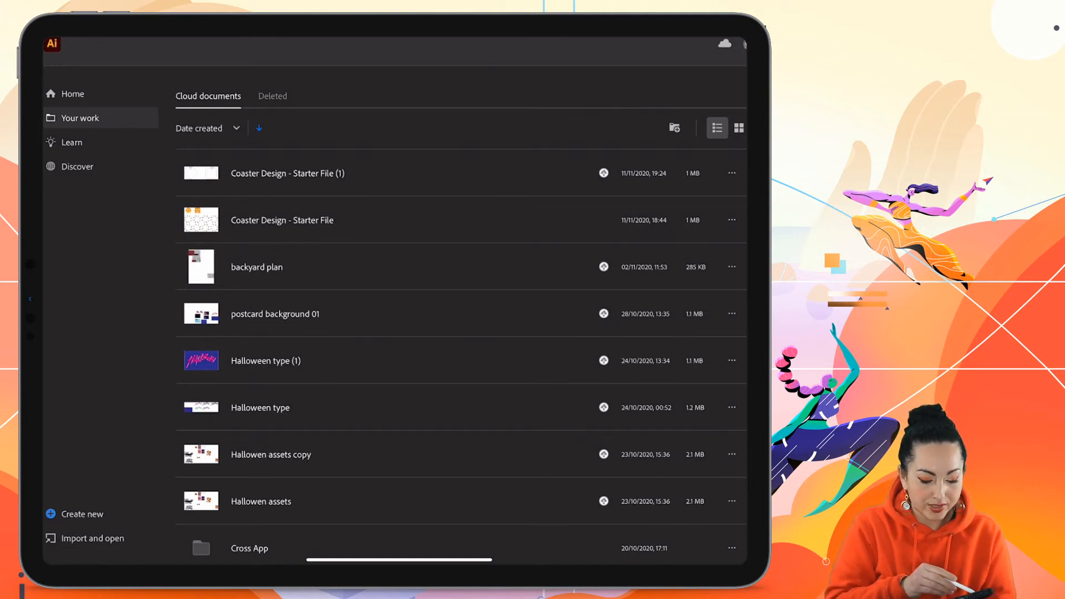
# Step: Open the cloud document "Coaster Design - Starter File (1)" and fit both the Round and Square artboards in view
pyautogui.click(73, 94)
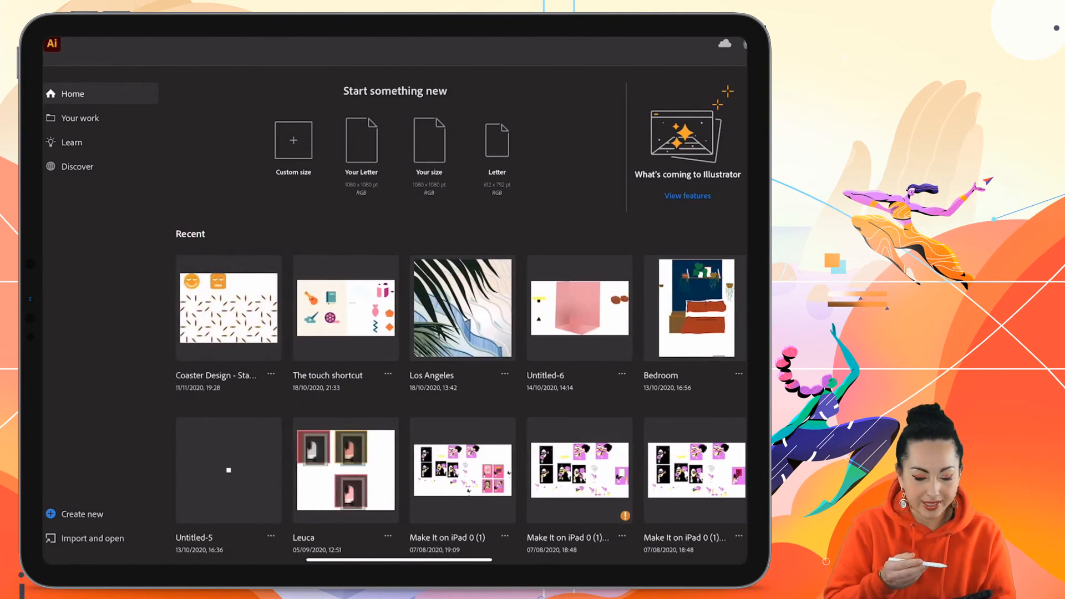
pyautogui.click(80, 118)
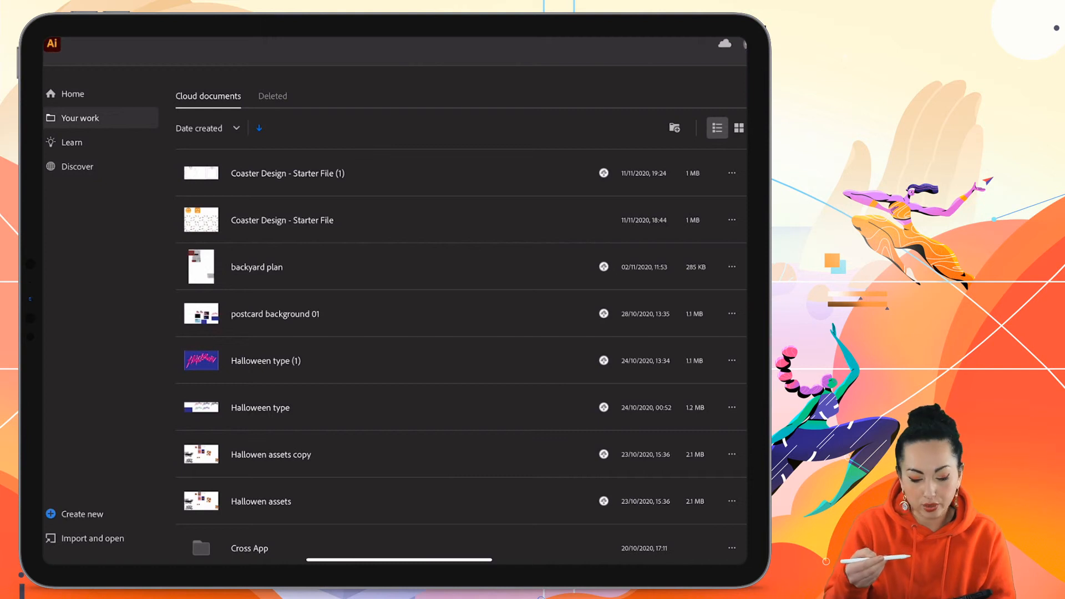
pyautogui.click(287, 173)
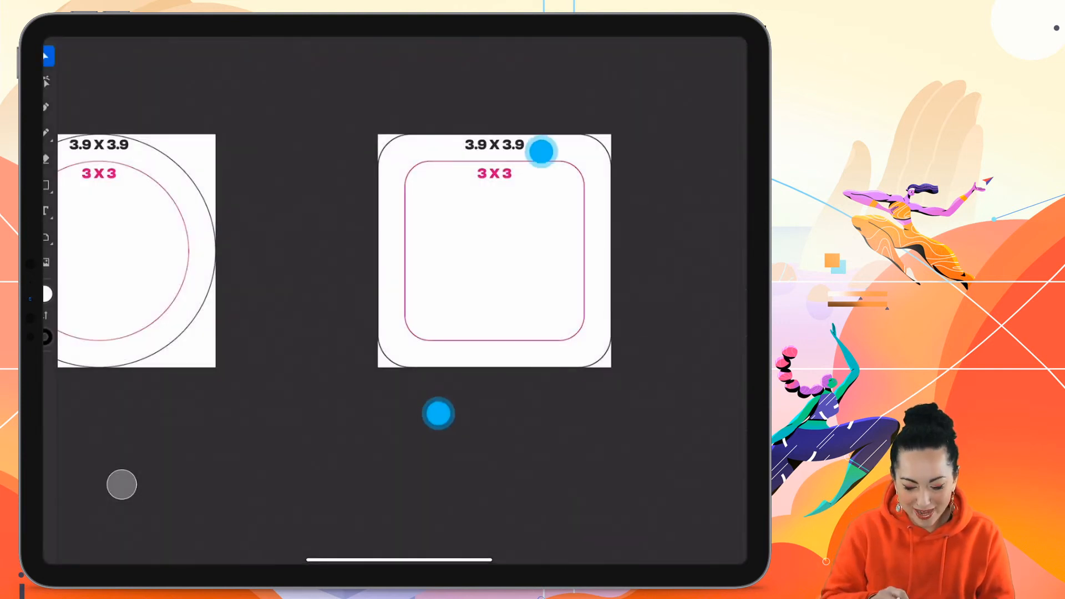
pyautogui.scroll(-5, 489, 277)
pyautogui.scroll(-2, 477, 286)
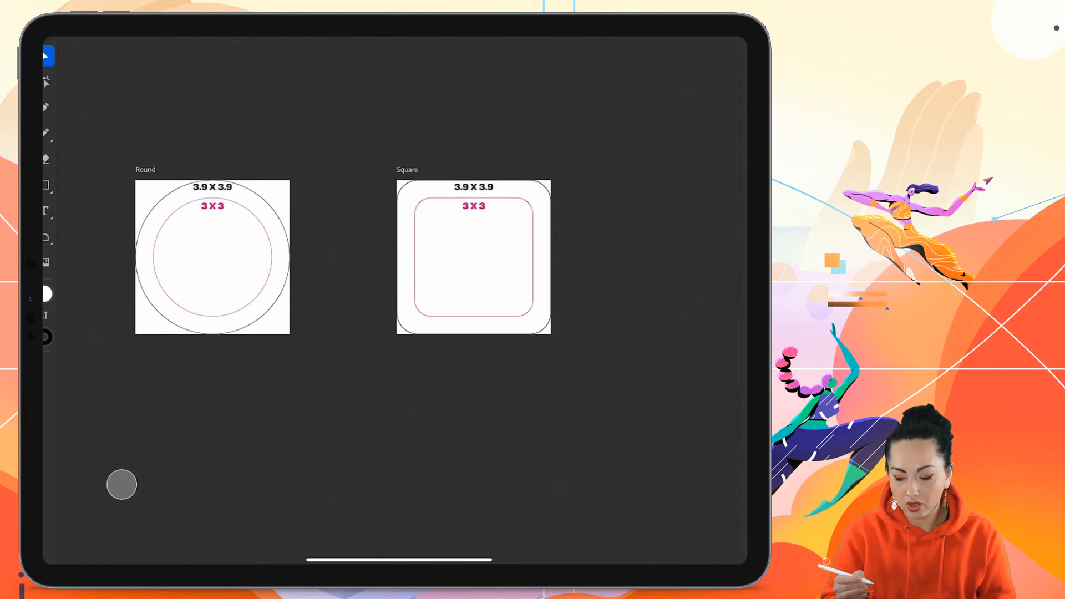
# Step: Display the layers, check the Safe Area layer's lock, and preview the WIP sample design before hiding it again
pyautogui.click(745, 56)
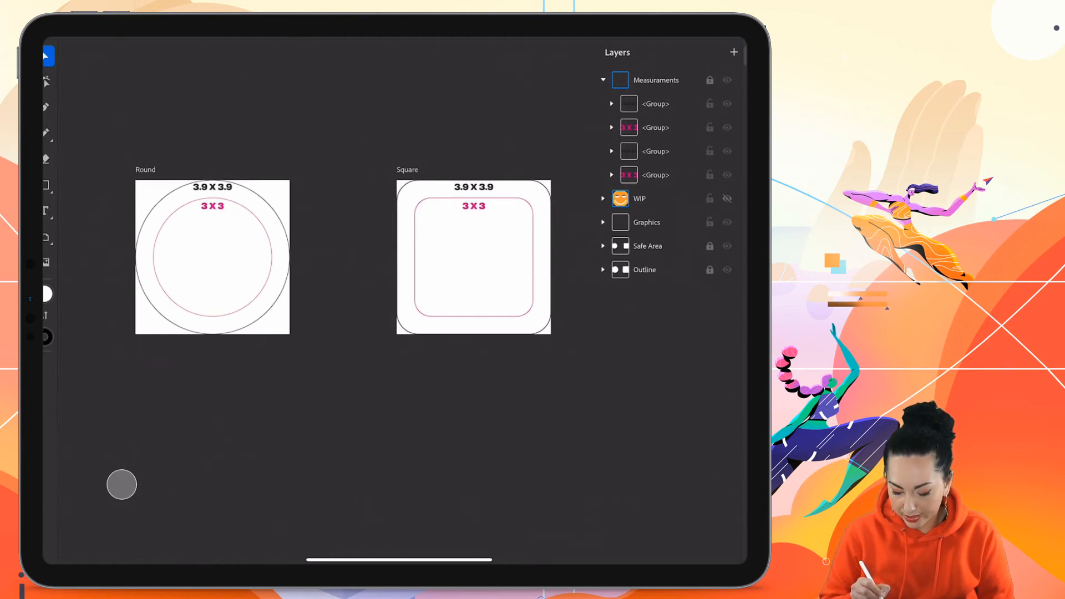
pyautogui.click(710, 246)
pyautogui.click(709, 246)
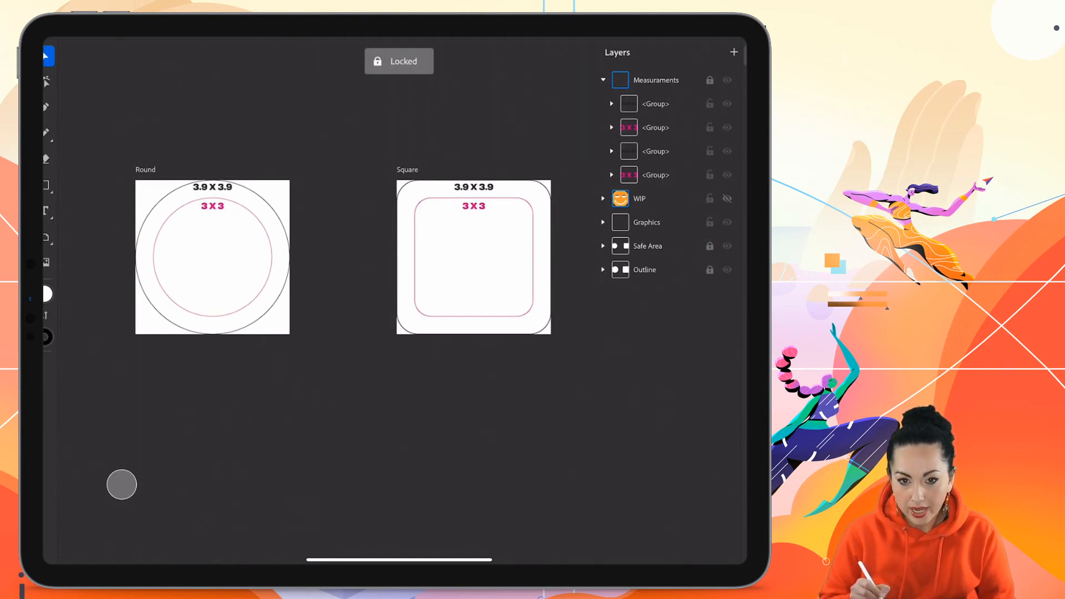
pyautogui.click(727, 198)
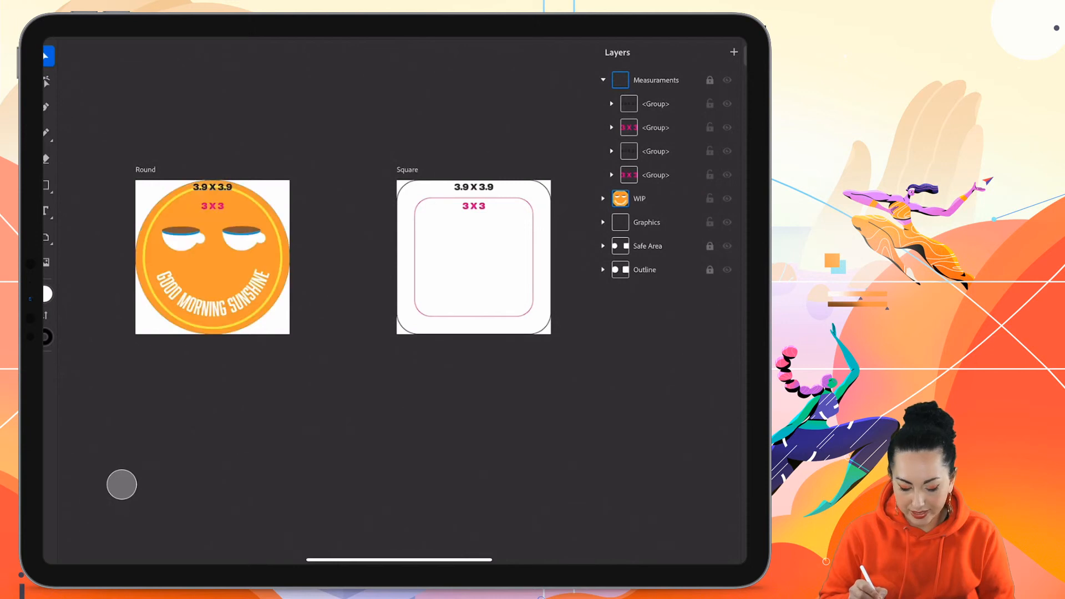
pyautogui.click(727, 198)
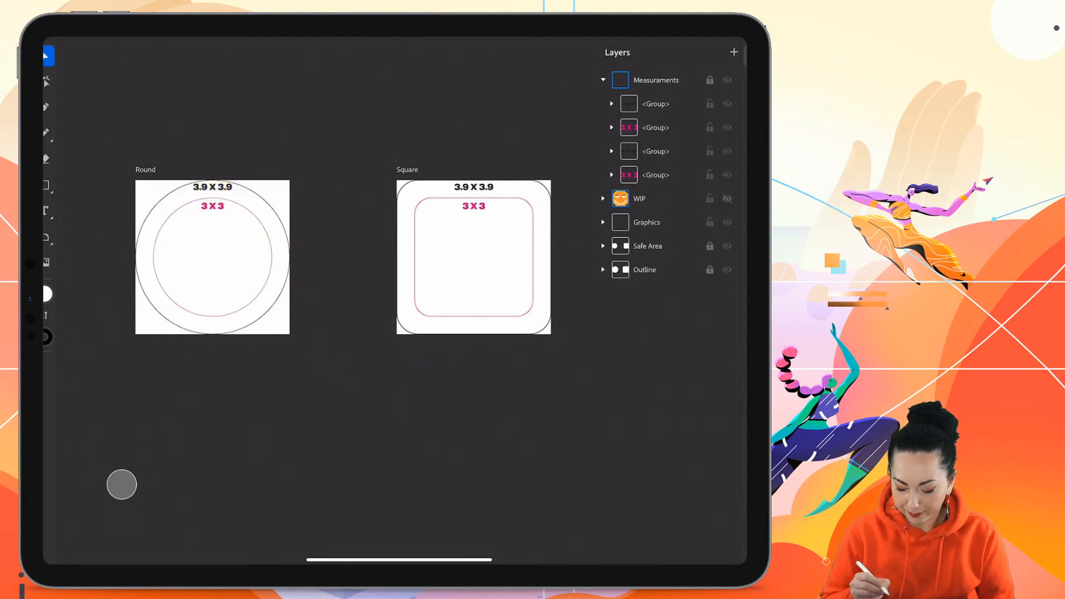
# Step: Draw a circle with the Ellipse tool on the Graphics layer, over the Round coaster template
pyautogui.click(647, 222)
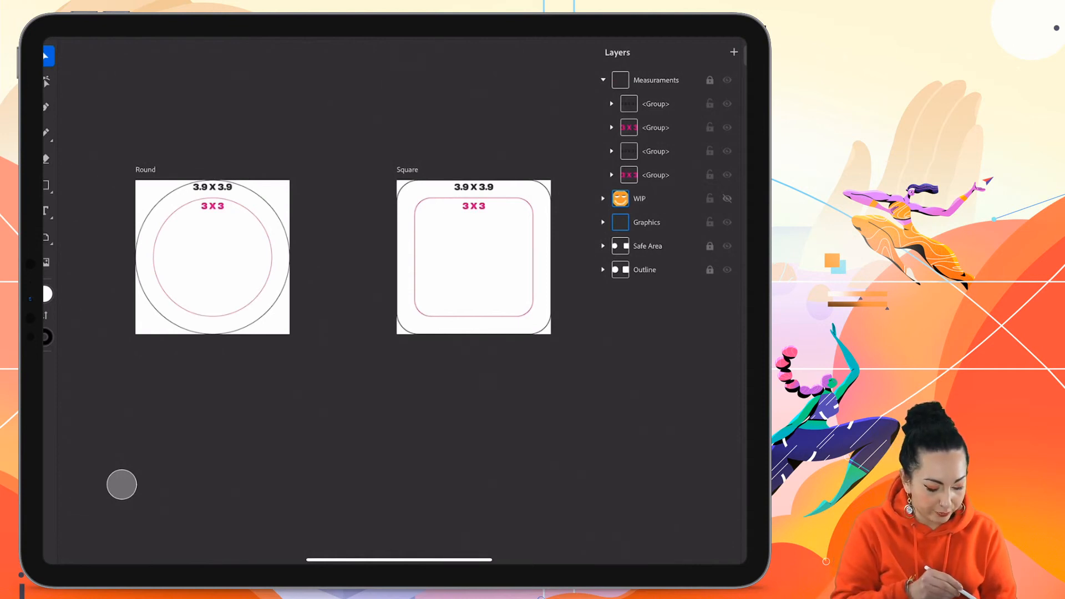
pyautogui.click(48, 184)
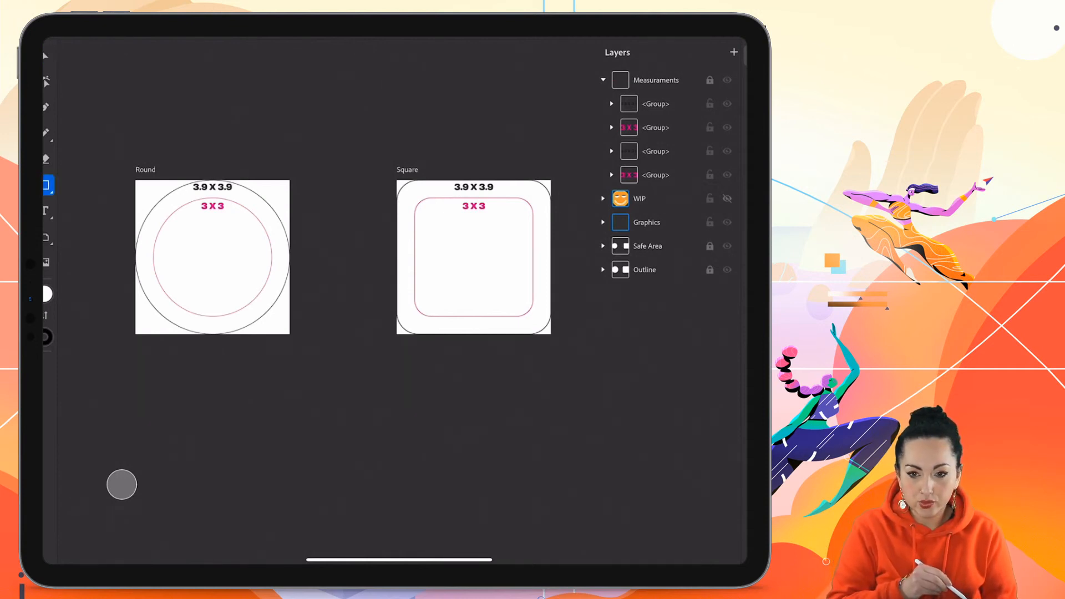
pyautogui.click(48, 185)
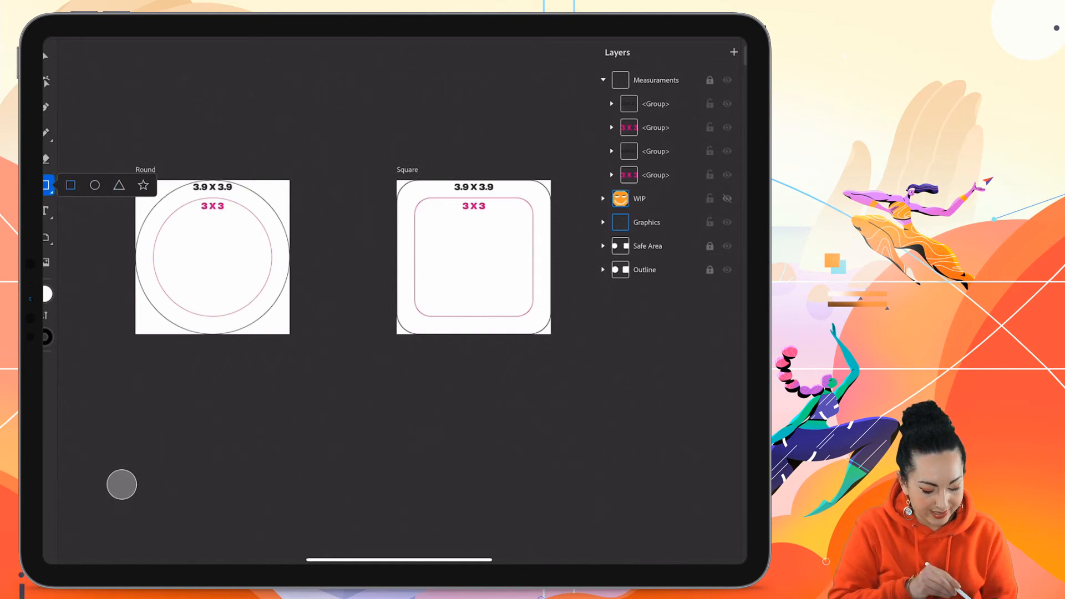
pyautogui.click(99, 184)
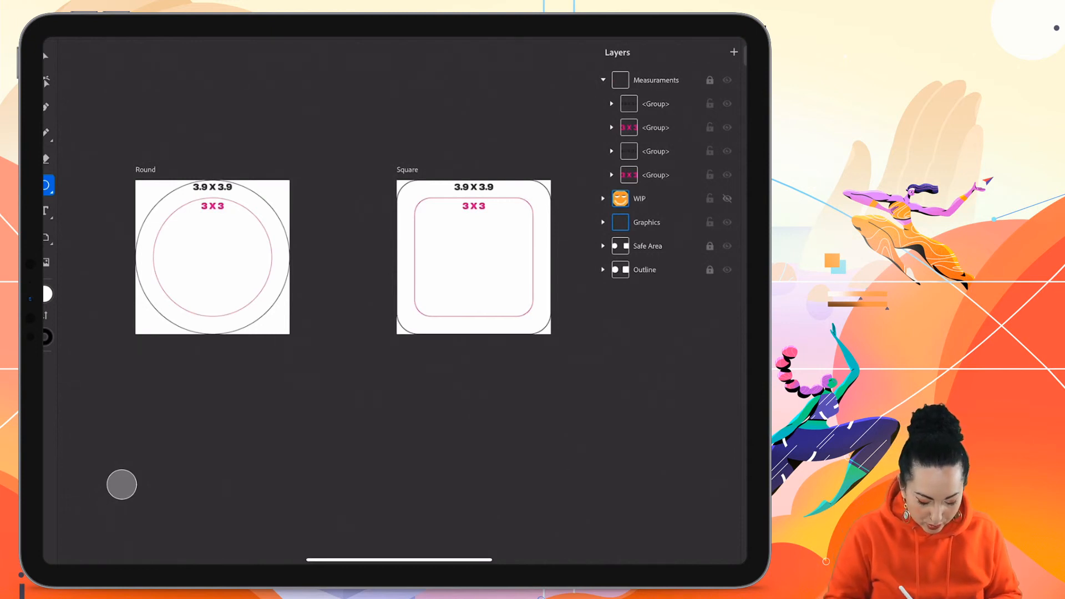
pyautogui.moveTo(140, 184)
pyautogui.mouseDown()
pyautogui.moveTo(202, 264)
pyautogui.moveTo(288, 311)
pyautogui.moveTo(295, 333)
pyautogui.moveTo(311, 333)
pyautogui.moveTo(312, 361)
pyautogui.moveTo(335, 350)
pyautogui.moveTo(314, 359)
pyautogui.mouseUp()
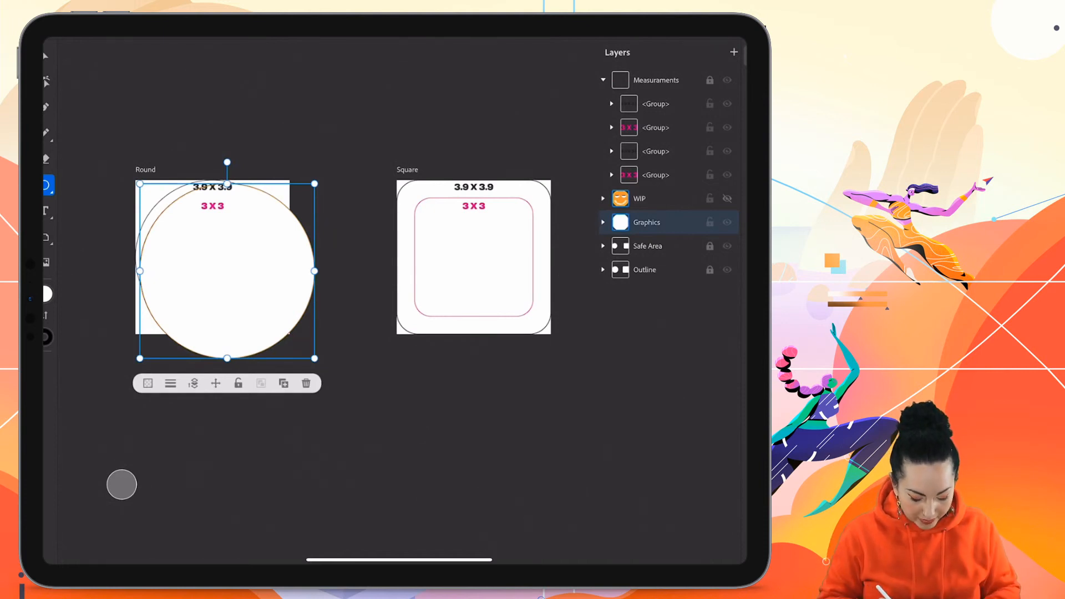
# Step: Resize the circle proportionally and reposition it to match the outer outline of the Round template
pyautogui.click(114, 490)
pyautogui.click(122, 484)
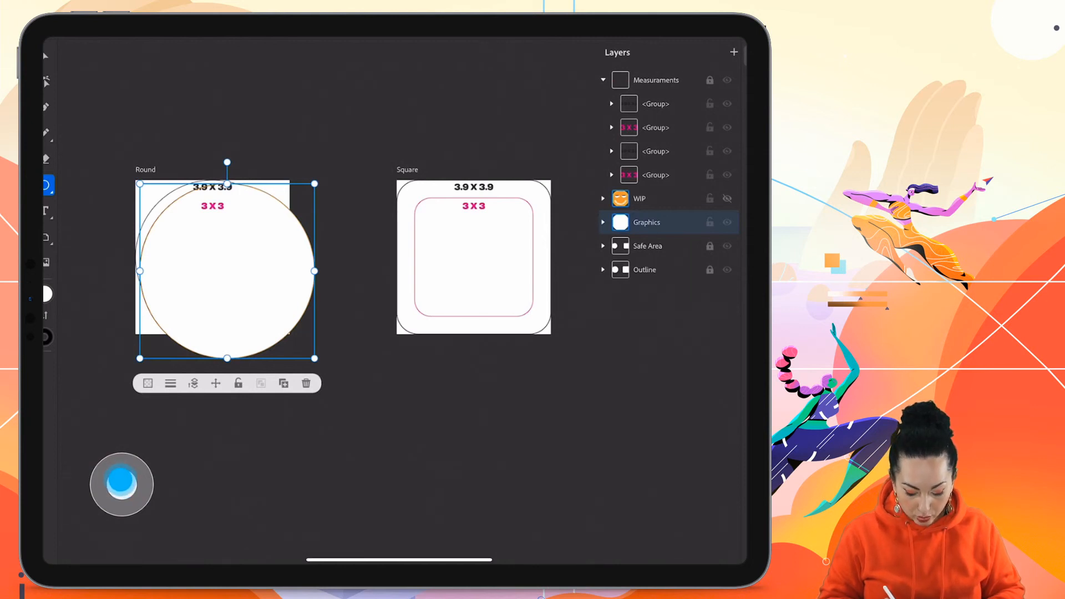
pyautogui.moveTo(315, 359); pyautogui.dragTo(289, 333)
pyautogui.moveTo(139, 184); pyautogui.dragTo(136, 180)
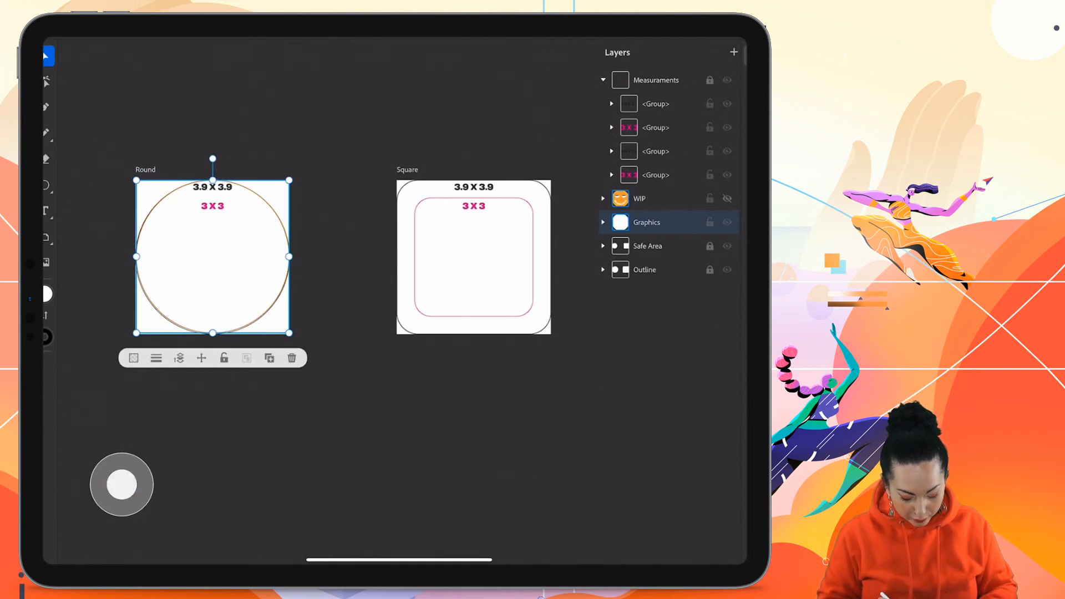
pyautogui.moveTo(121, 484); pyautogui.dragTo(110, 483)
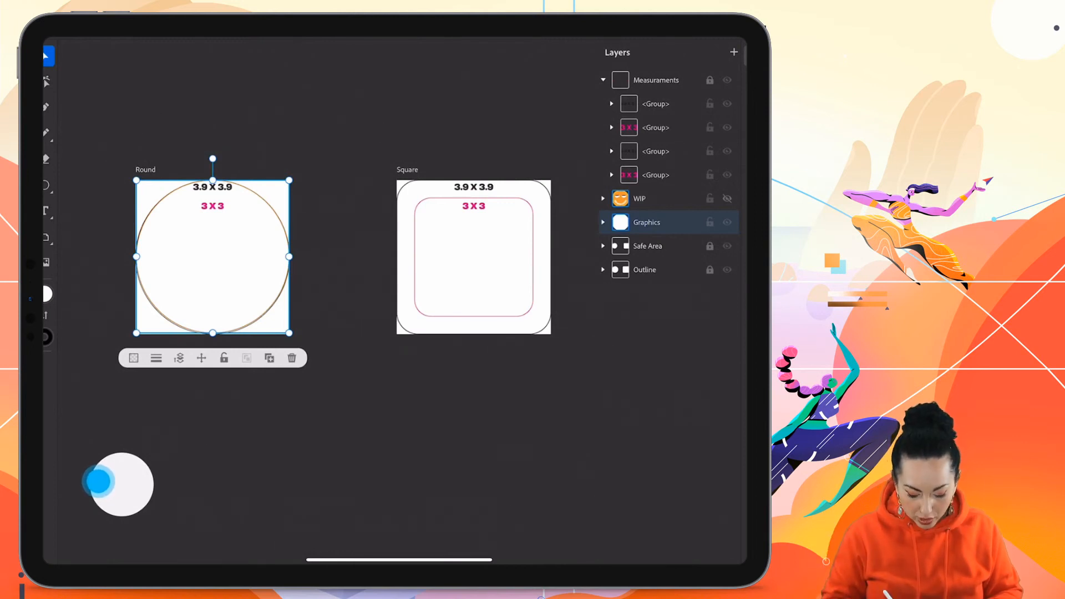
pyautogui.moveTo(290, 333)
pyautogui.mouseDown()
pyautogui.moveTo(261, 311)
pyautogui.moveTo(293, 341)
pyautogui.moveTo(288, 334)
pyautogui.mouseUp()
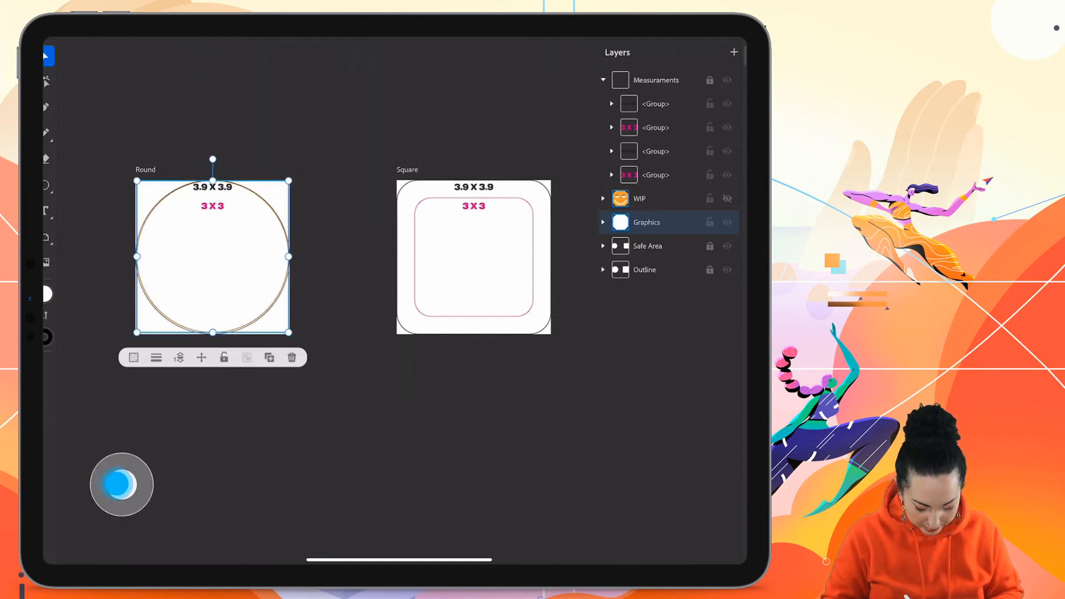
pyautogui.moveTo(136, 333); pyautogui.dragTo(133, 336)
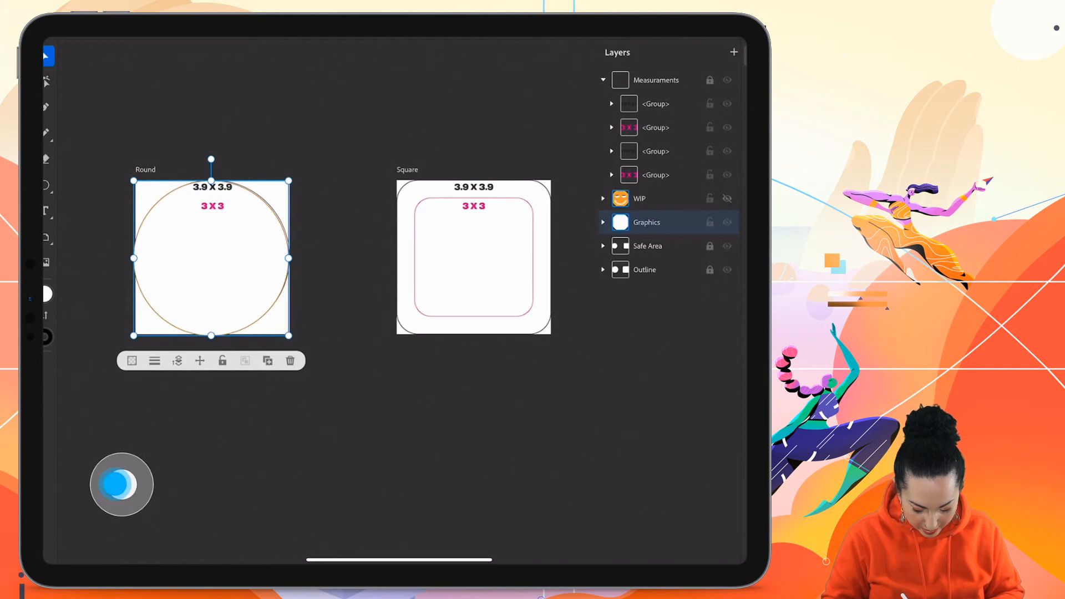
pyautogui.moveTo(195, 299); pyautogui.dragTo(197, 298)
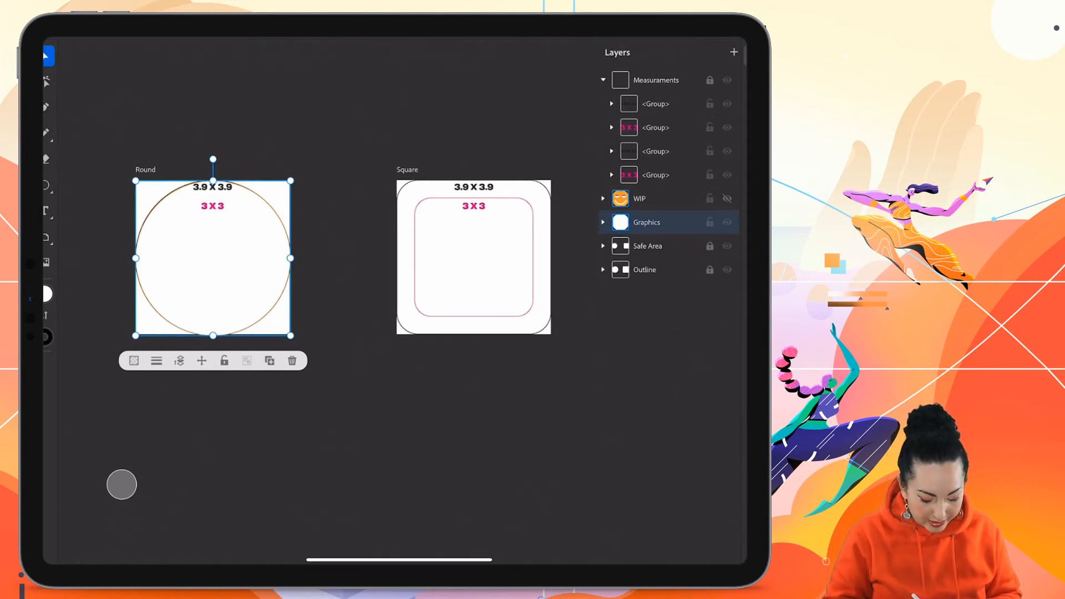
# Step: Fill the circle with orange, CMYK 0, 51, 93, 0, and deselect it
pyautogui.click(48, 294)
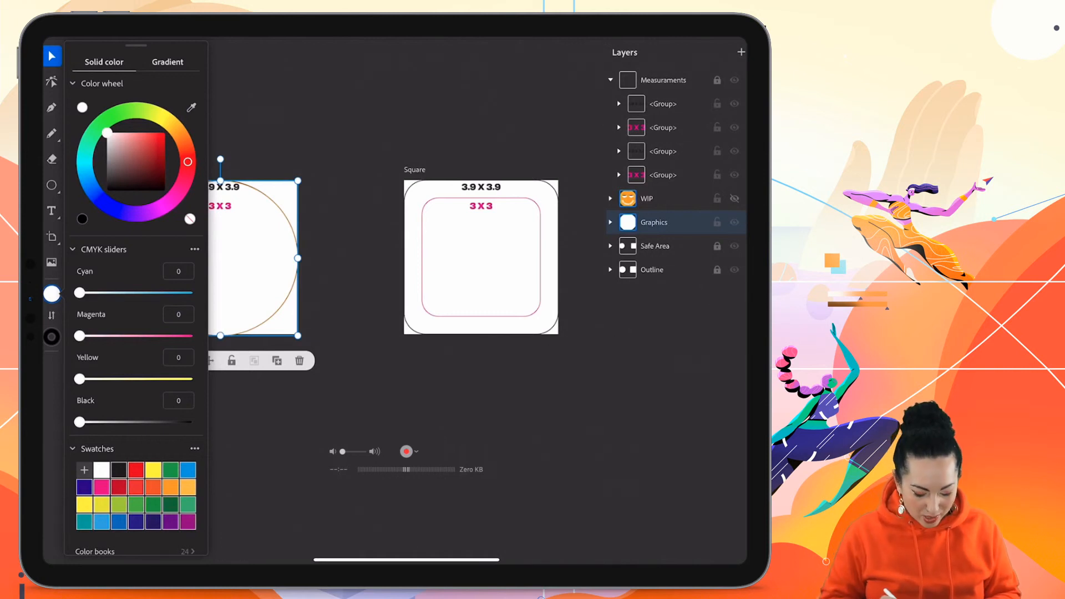
pyautogui.click(52, 294)
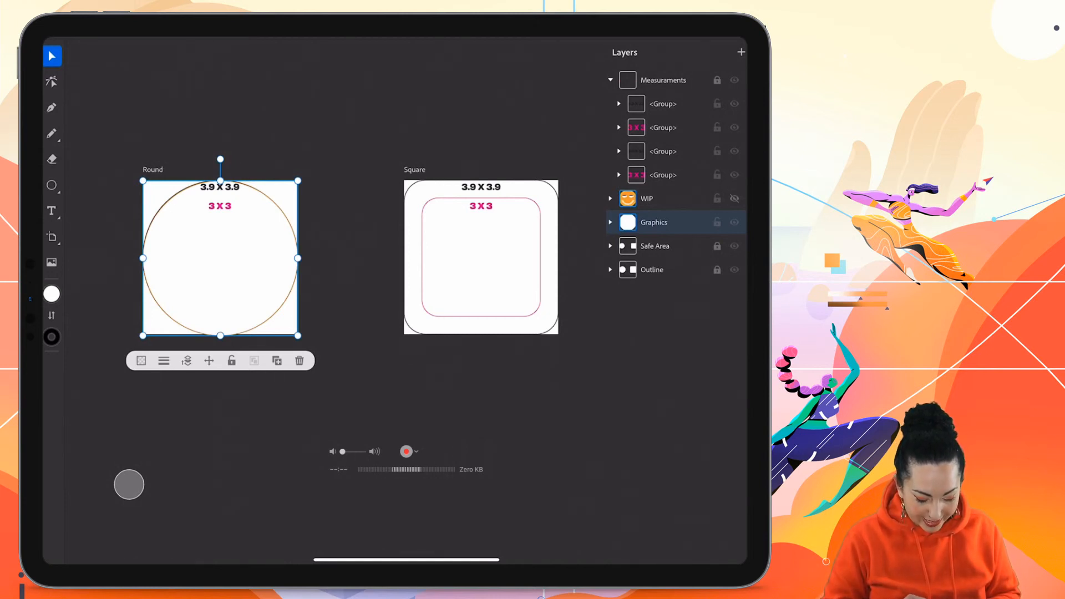
pyautogui.click(51, 295)
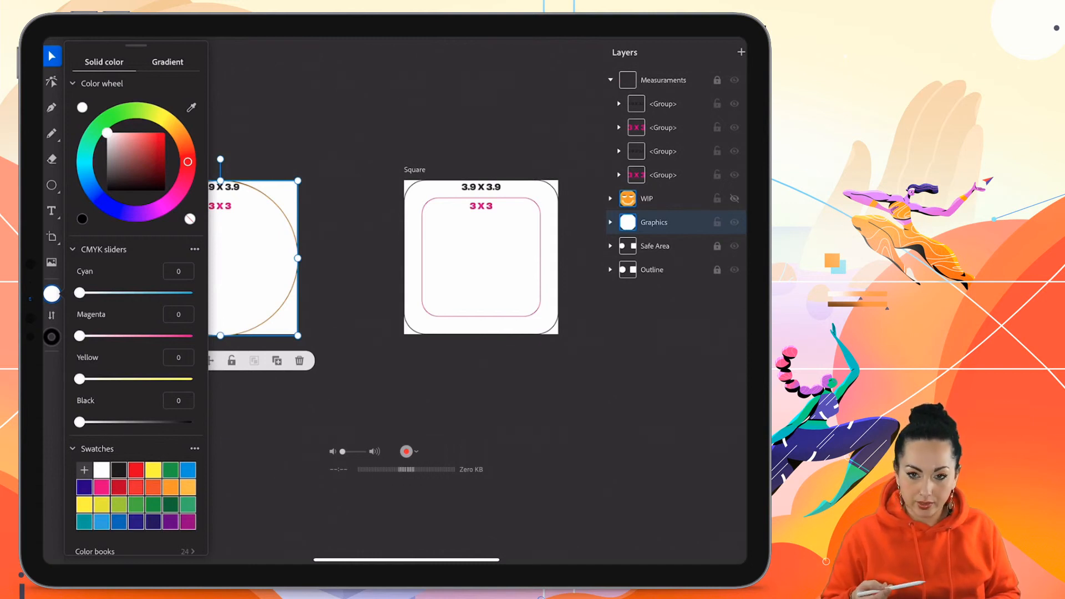
pyautogui.moveTo(188, 161); pyautogui.dragTo(182, 137)
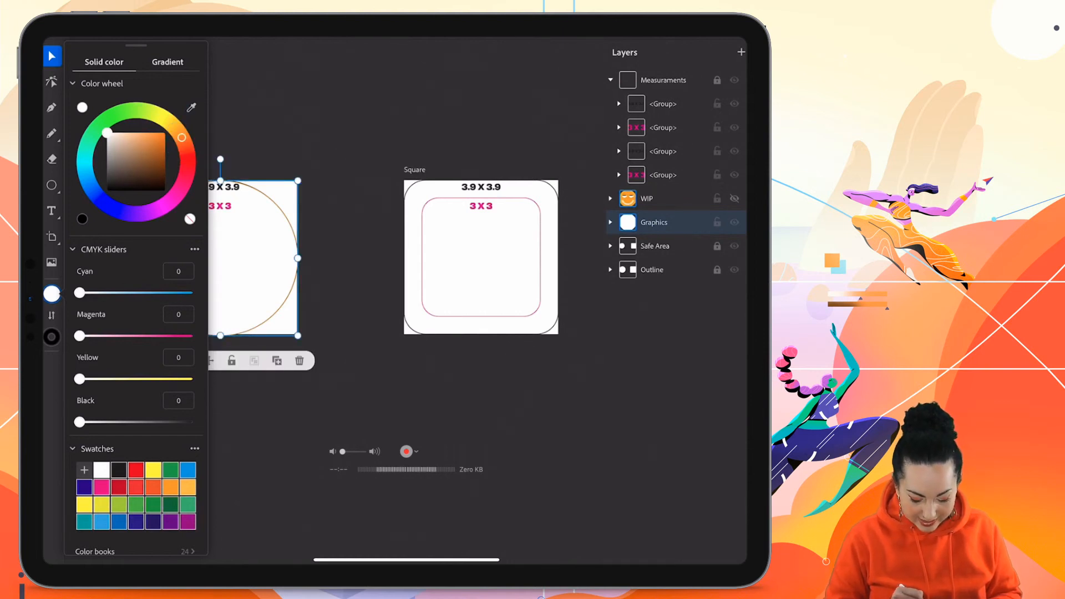
pyautogui.moveTo(182, 138)
pyautogui.mouseDown()
pyautogui.moveTo(188, 148)
pyautogui.moveTo(182, 138)
pyautogui.mouseUp()
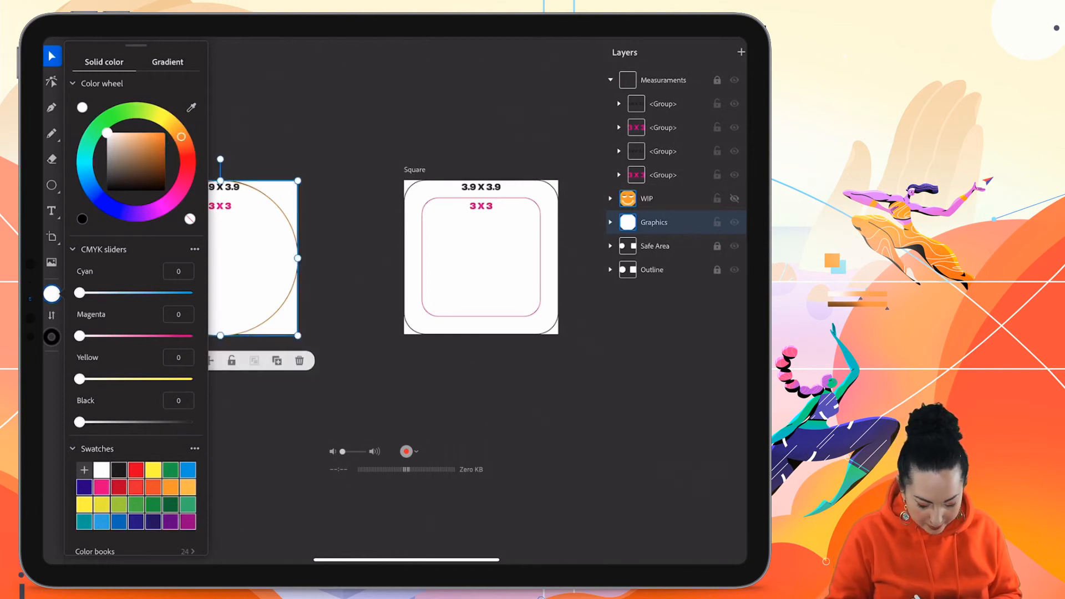
pyautogui.moveTo(107, 132); pyautogui.dragTo(162, 135)
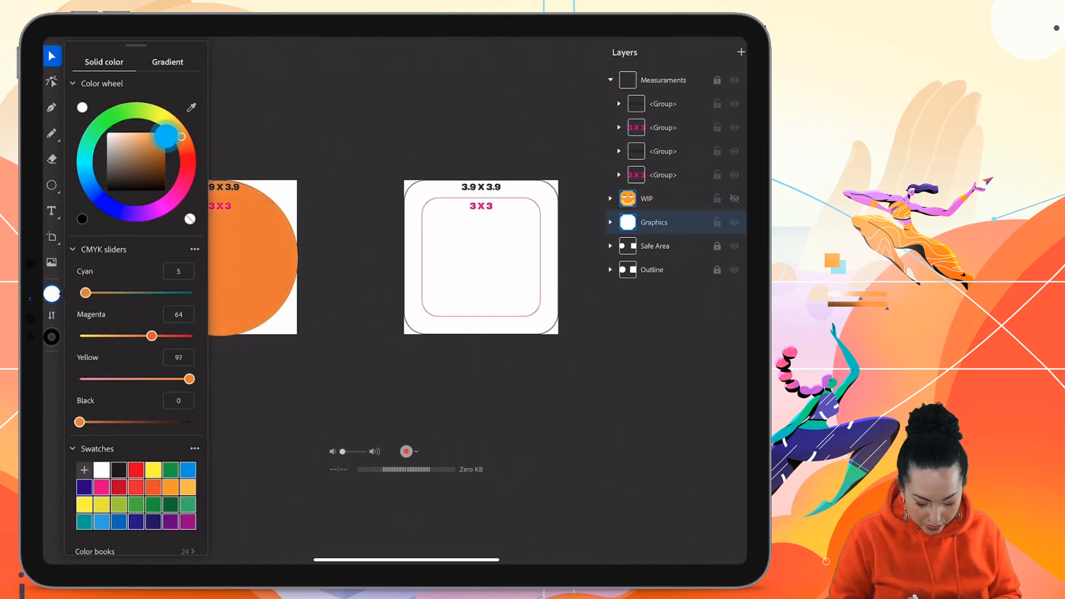
pyautogui.click(128, 166)
pyautogui.moveTo(128, 166); pyautogui.dragTo(193, 104)
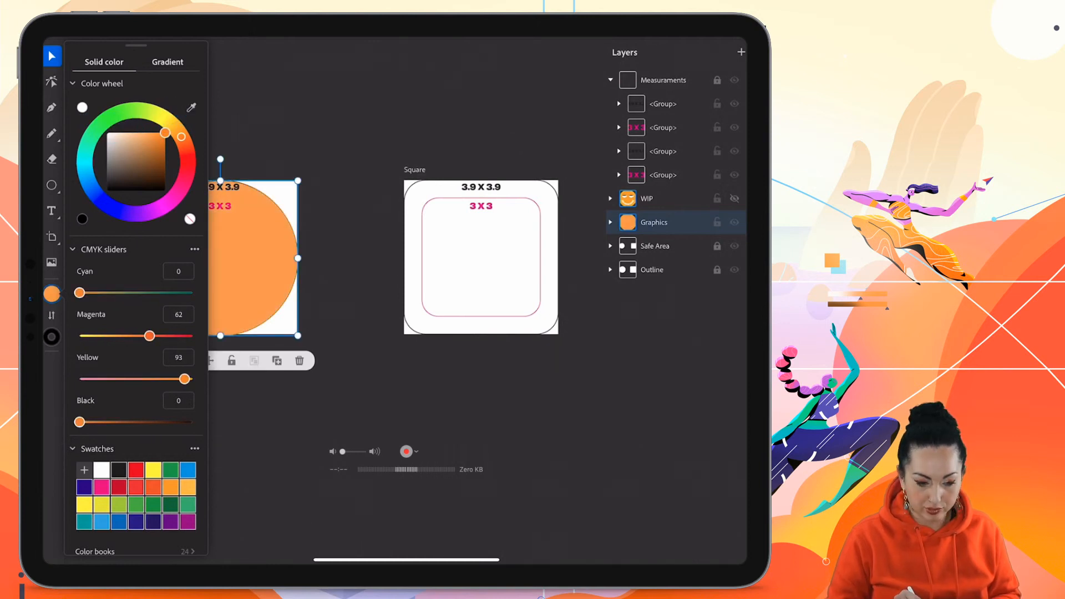
pyautogui.moveTo(181, 136)
pyautogui.mouseDown()
pyautogui.moveTo(190, 143)
pyautogui.moveTo(182, 200)
pyautogui.moveTo(83, 172)
pyautogui.moveTo(188, 111)
pyautogui.moveTo(189, 144)
pyautogui.moveTo(172, 153)
pyautogui.moveTo(166, 176)
pyautogui.moveTo(169, 137)
pyautogui.moveTo(151, 114)
pyautogui.moveTo(98, 127)
pyautogui.moveTo(163, 118)
pyautogui.moveTo(128, 119)
pyautogui.moveTo(177, 130)
pyautogui.moveTo(153, 145)
pyautogui.moveTo(122, 133)
pyautogui.moveTo(160, 133)
pyautogui.moveTo(120, 127)
pyautogui.moveTo(162, 152)
pyautogui.moveTo(166, 195)
pyautogui.moveTo(174, 112)
pyautogui.moveTo(183, 142)
pyautogui.moveTo(186, 128)
pyautogui.moveTo(178, 132)
pyautogui.mouseUp()
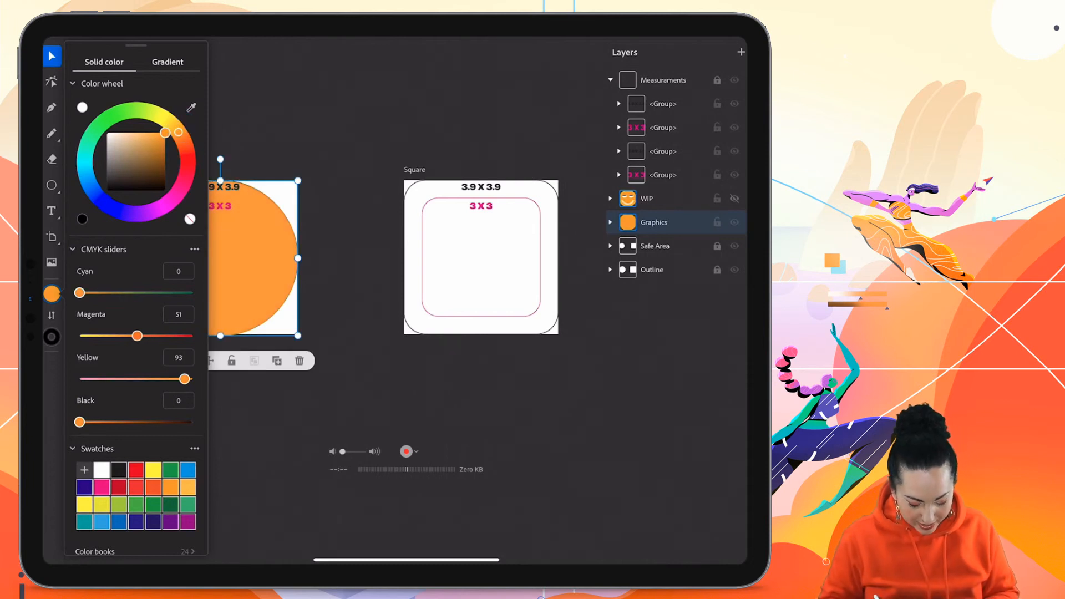
pyautogui.click(129, 485)
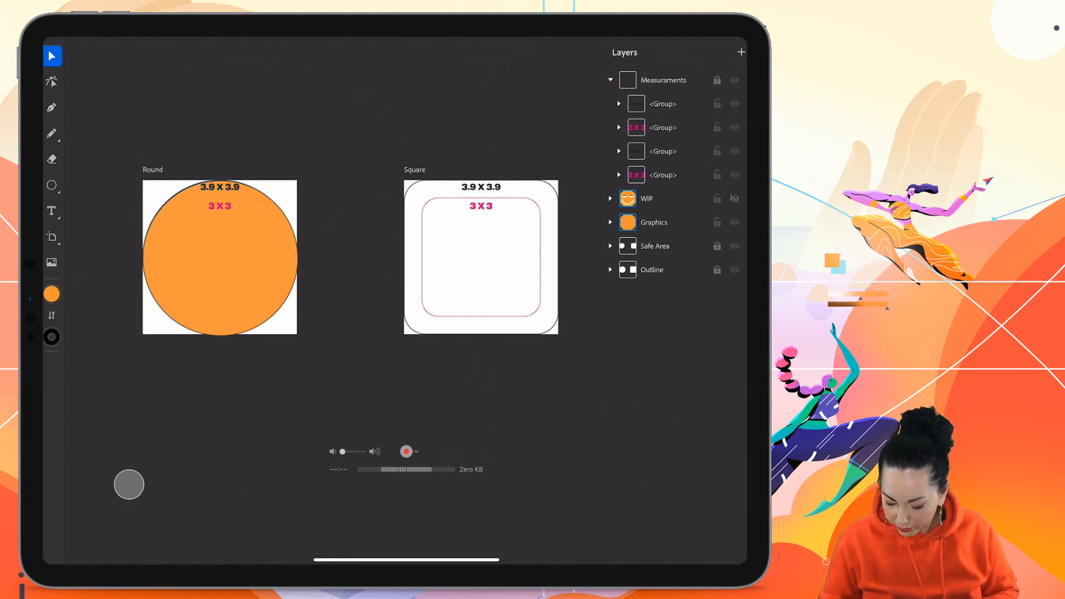
# Step: Hide the Measuraments layer and fine-tune the orange circle's position over the Round template's outline
pyautogui.click(735, 80)
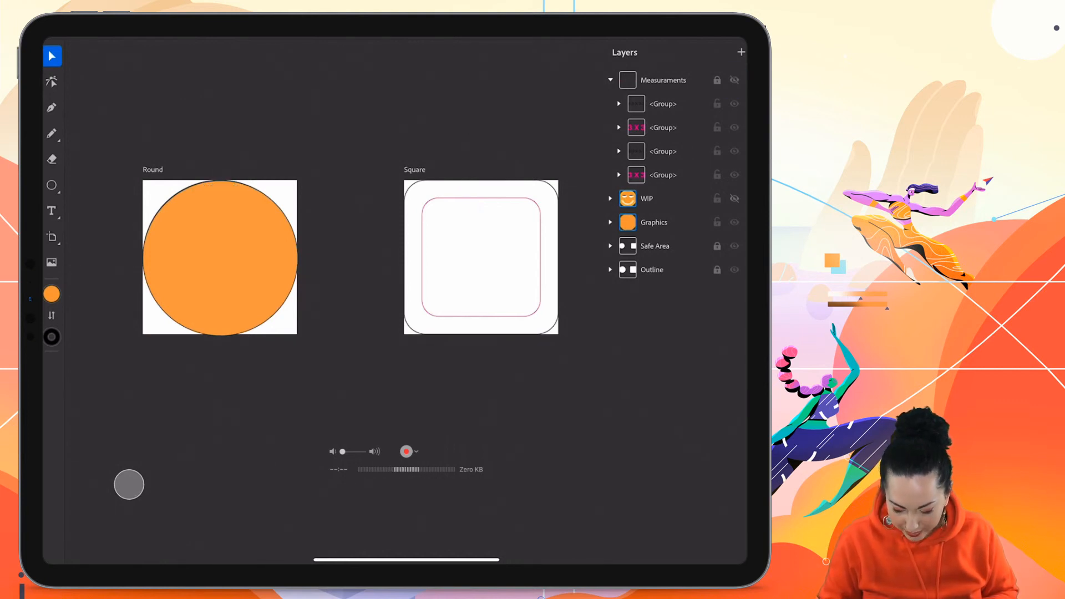
pyautogui.click(735, 81)
pyautogui.click(735, 81)
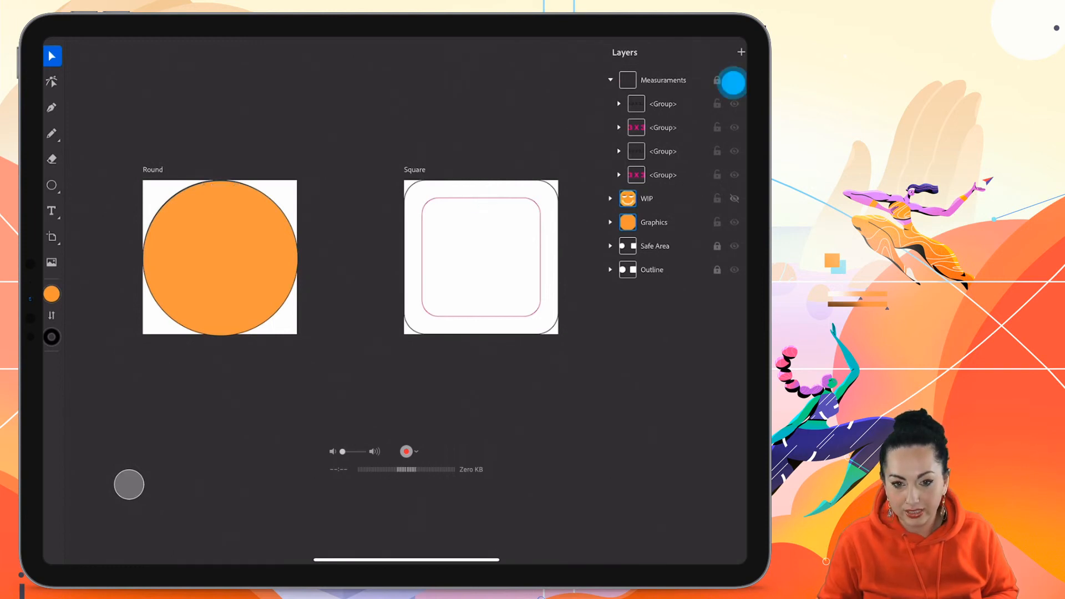
pyautogui.click(734, 81)
pyautogui.click(734, 81)
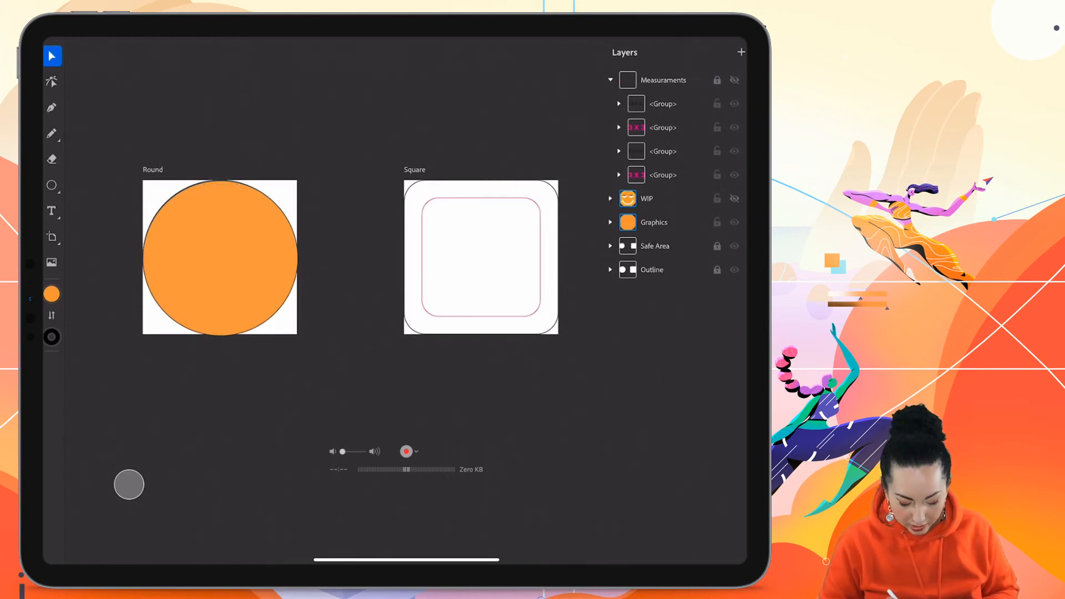
pyautogui.click(240, 273)
pyautogui.click(250, 287)
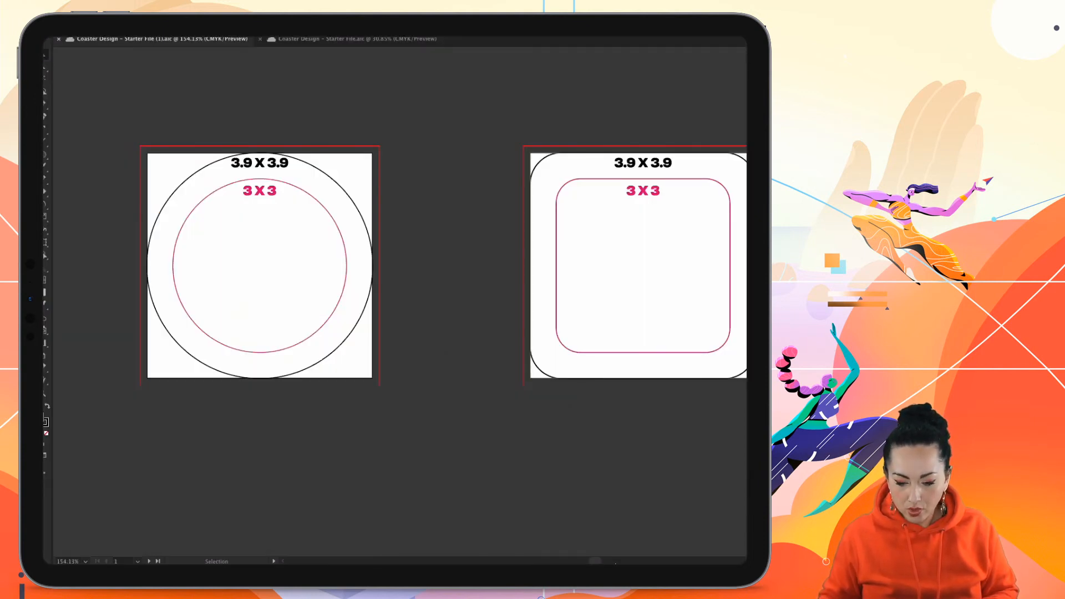
pyautogui.click(721, 555)
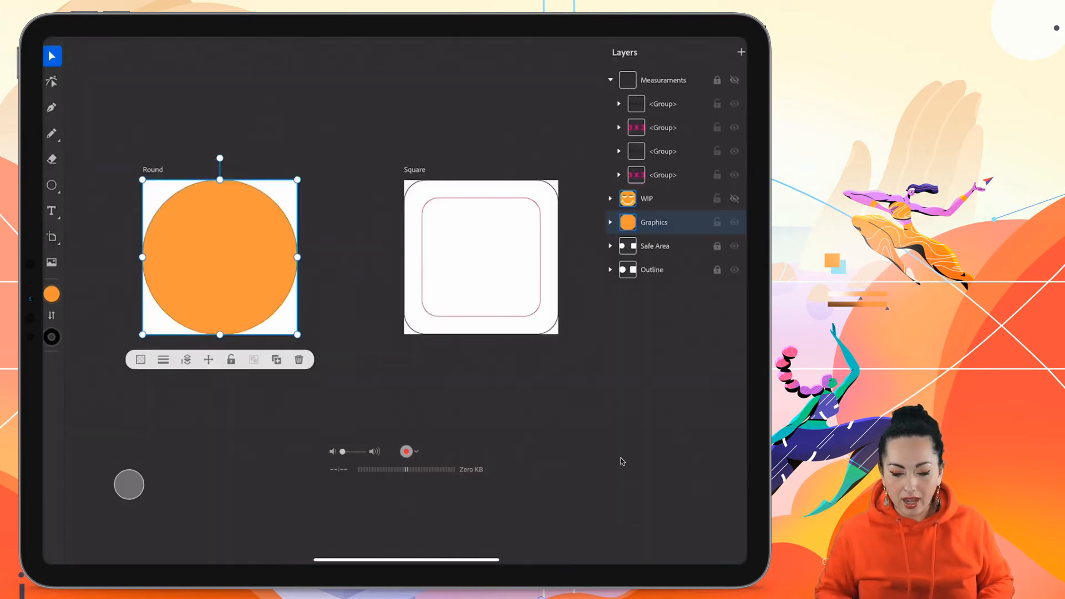
pyautogui.click(406, 452)
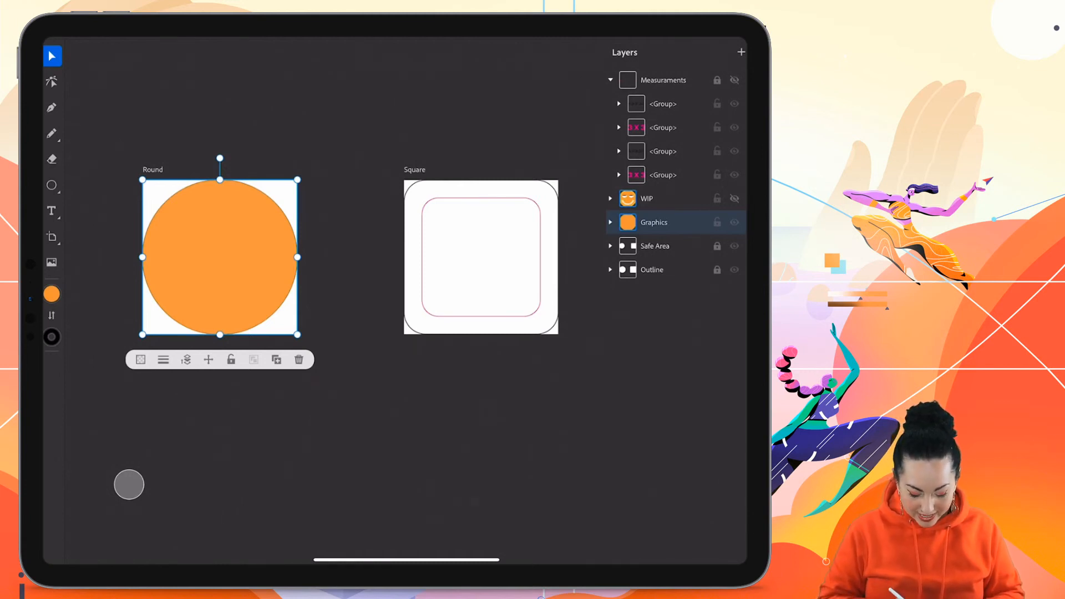
pyautogui.click(129, 484)
pyautogui.click(219, 257)
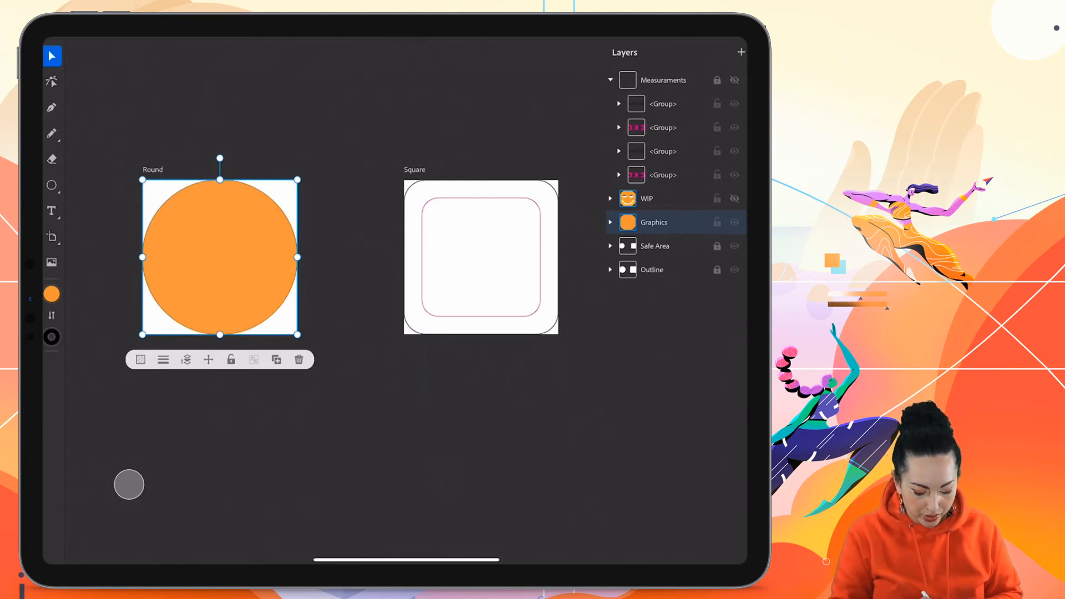
pyautogui.click(53, 185)
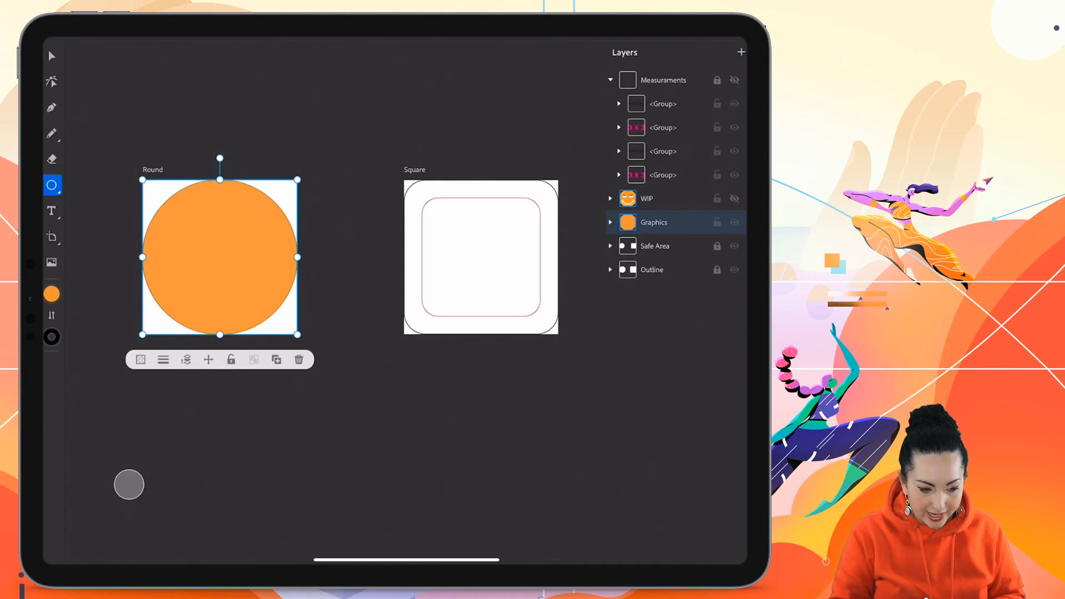
pyautogui.moveTo(53, 185); pyautogui.dragTo(103, 185)
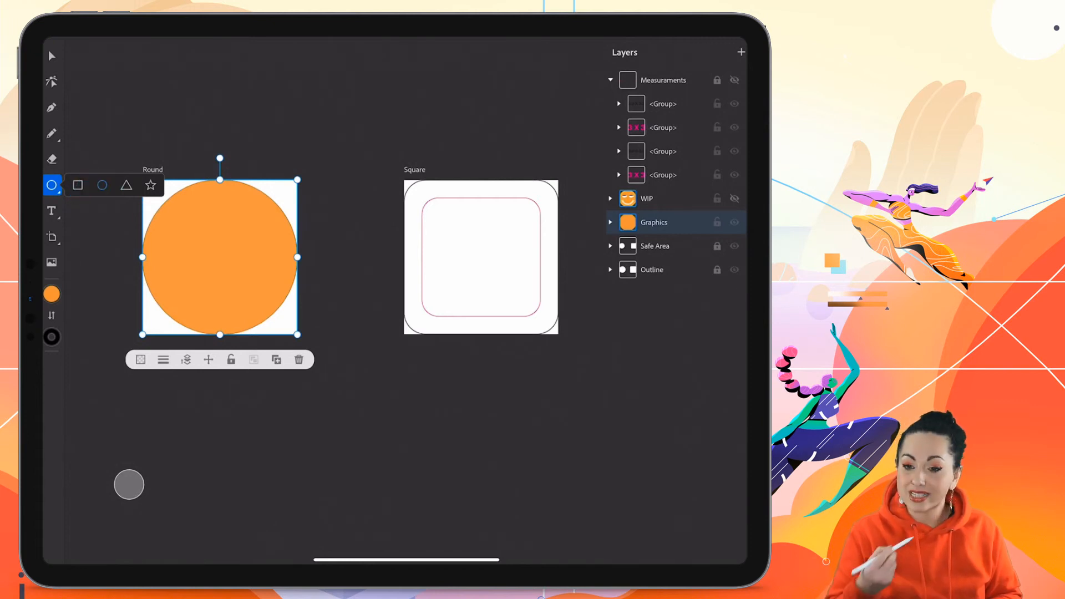
pyautogui.click(52, 56)
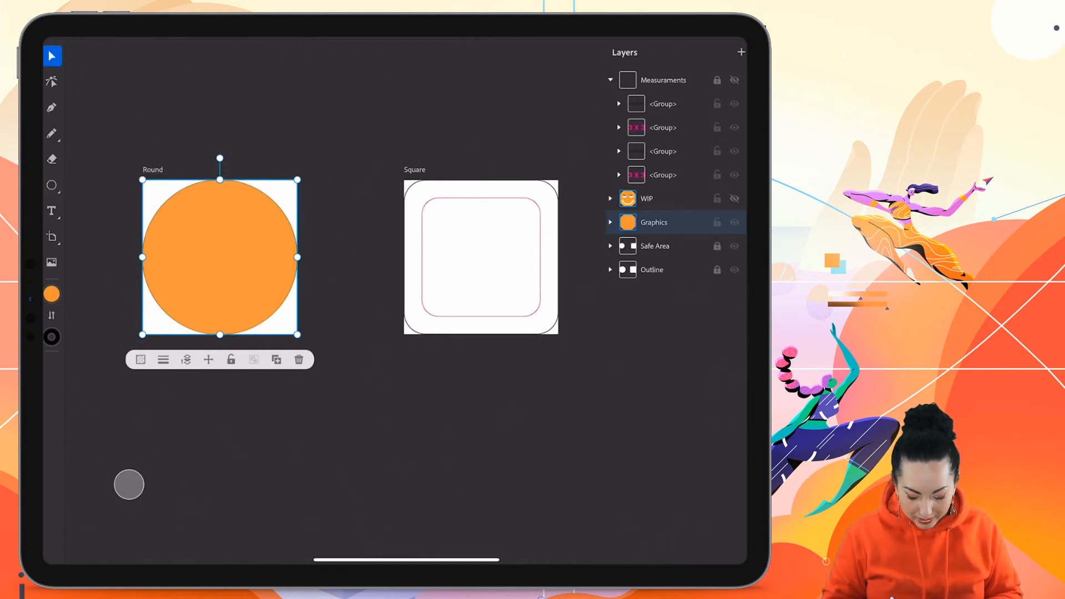
# Step: Duplicate the orange circle in place and expand the Graphics layer's contents
pyautogui.click(276, 360)
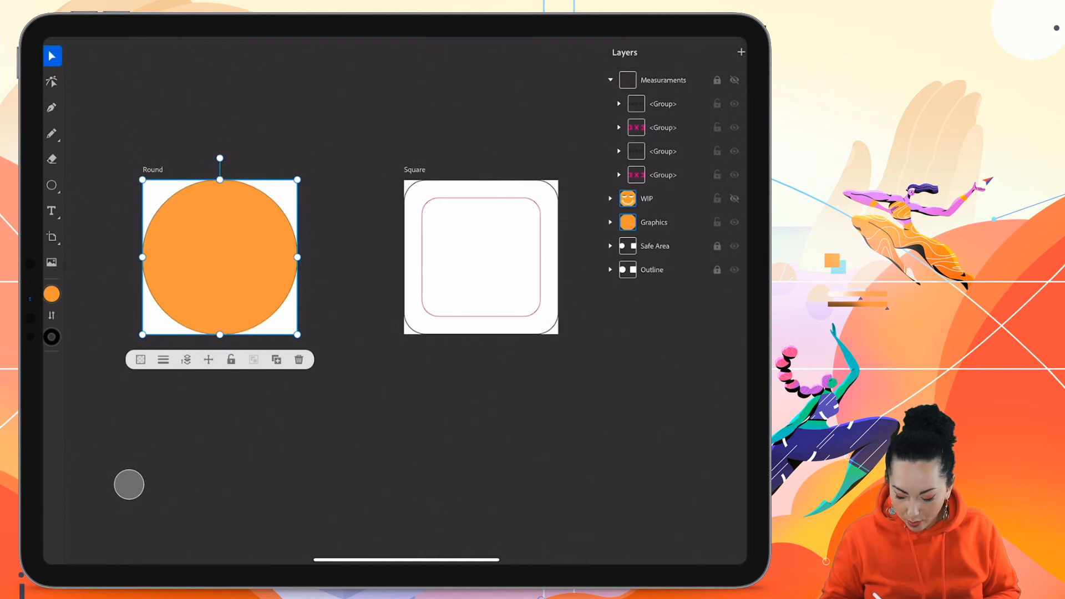
pyautogui.click(610, 223)
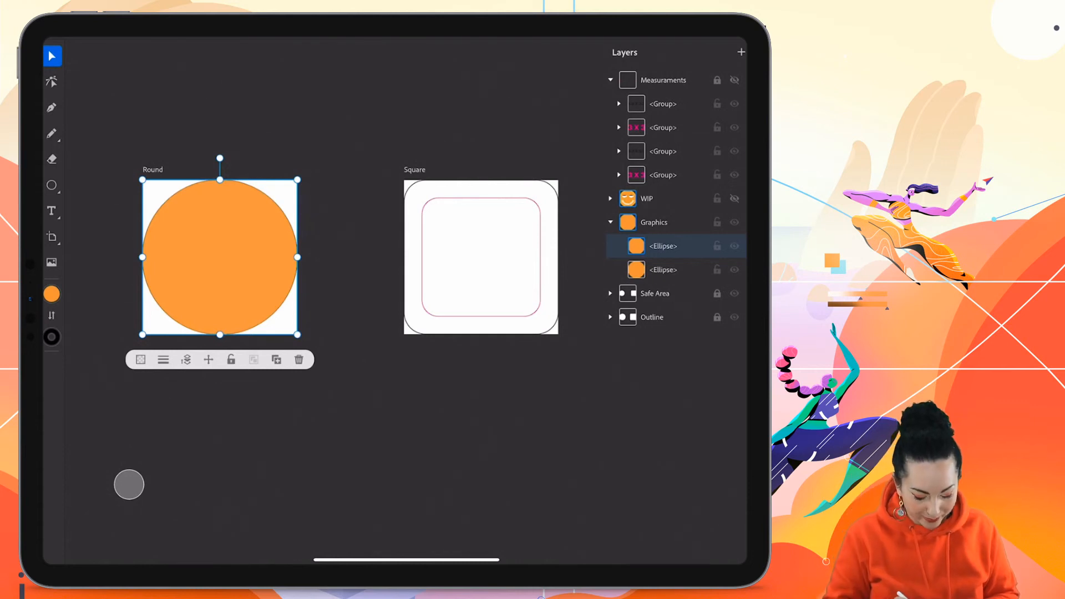
# Step: Create an area text box about 5.28 by 2.42 in, place it below the artboards, and fill its placeholder text white
pyautogui.click(52, 211)
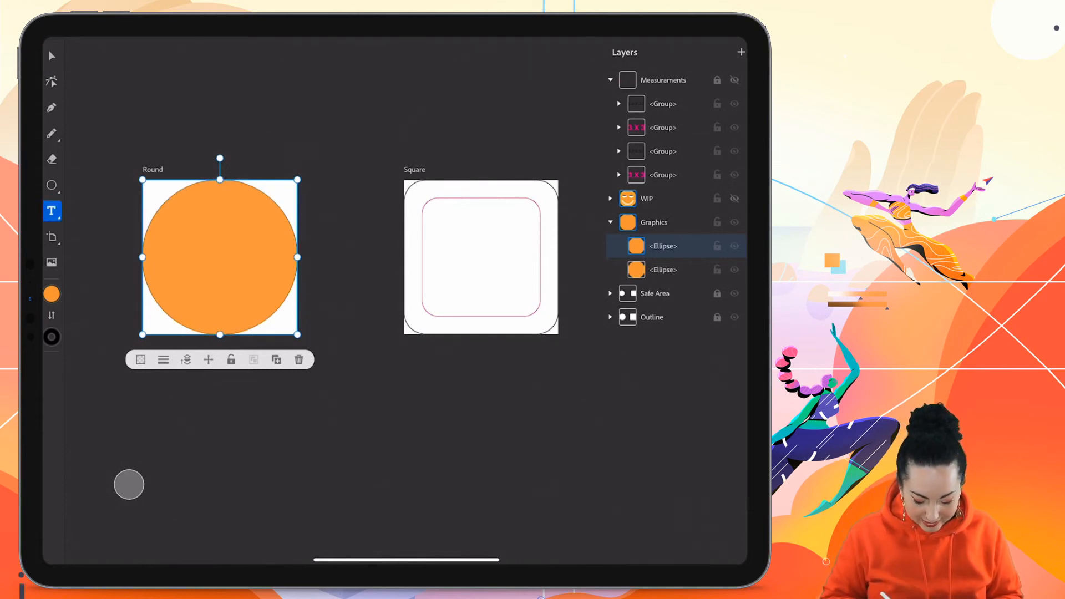
pyautogui.moveTo(229, 407)
pyautogui.mouseDown()
pyautogui.moveTo(229, 421)
pyautogui.moveTo(438, 502)
pyautogui.mouseUp()
pyautogui.moveTo(295, 435); pyautogui.dragTo(478, 251)
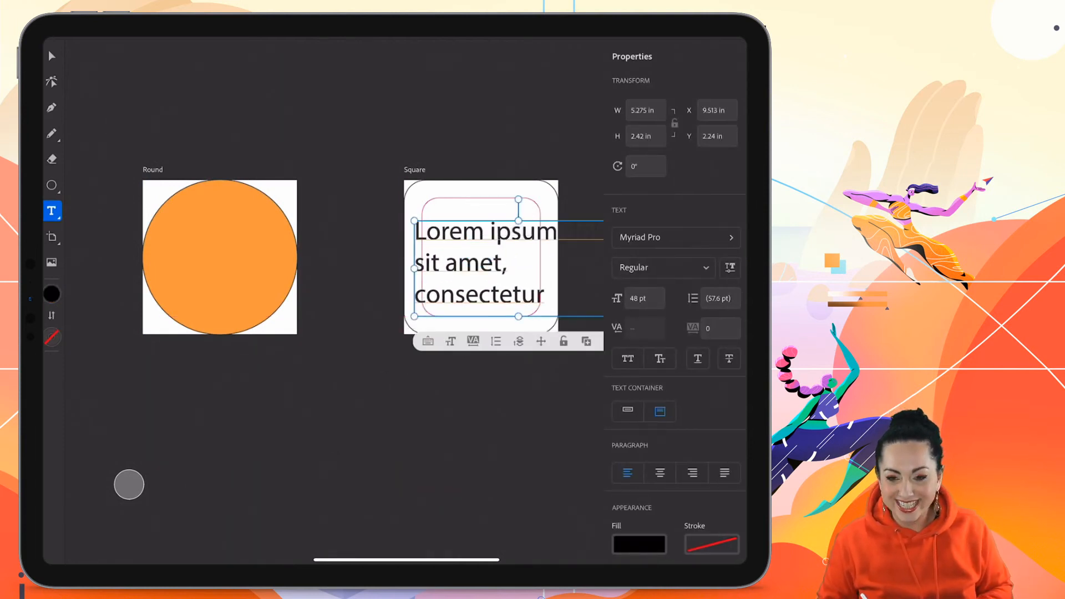
pyautogui.moveTo(485, 293); pyautogui.dragTo(321, 461)
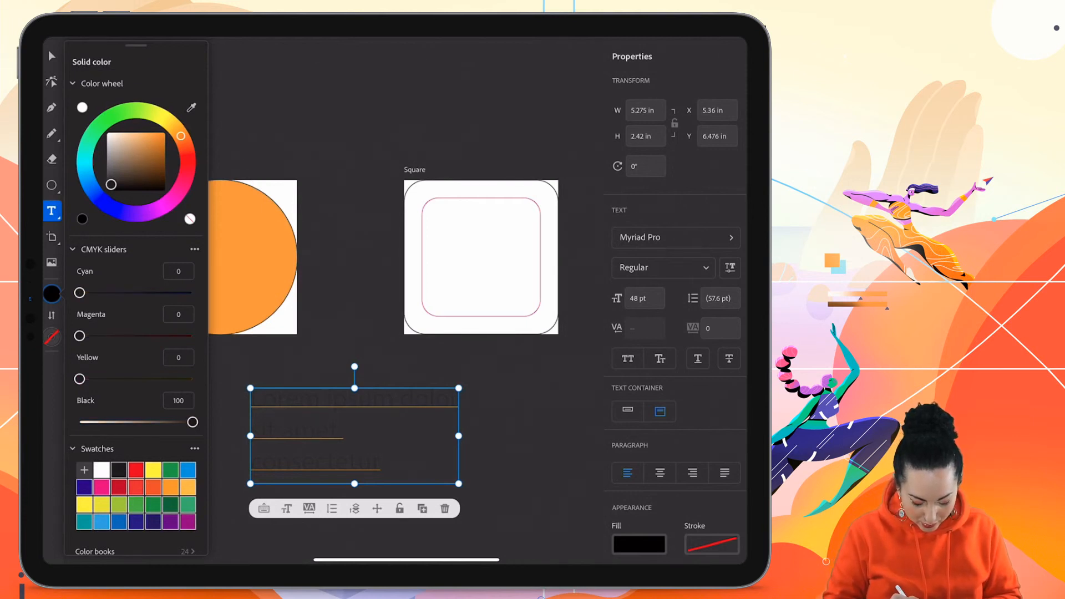
pyautogui.moveTo(193, 423); pyautogui.dragTo(74, 420)
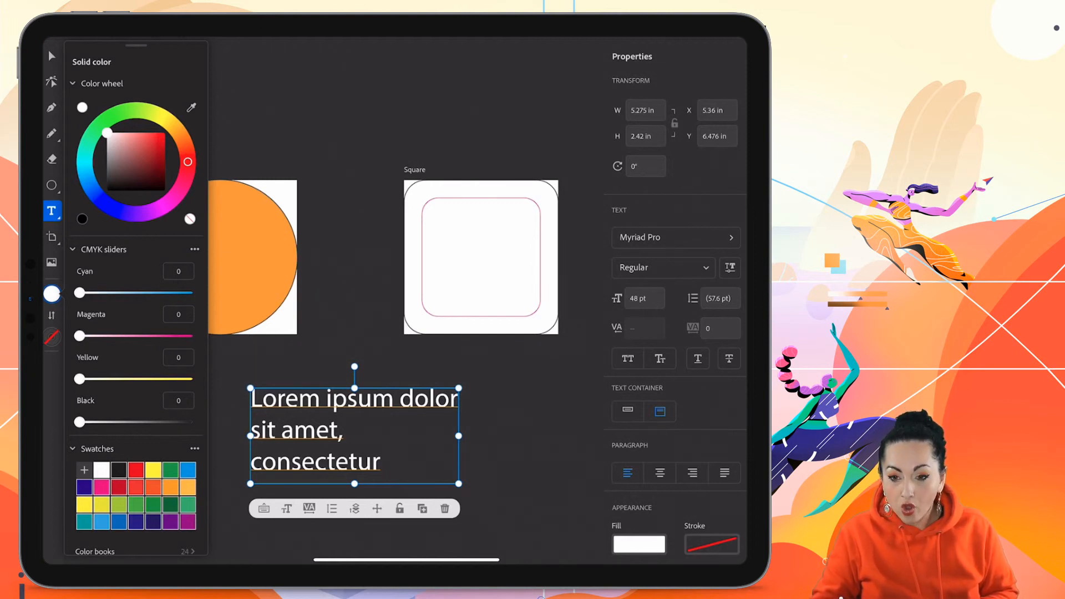
pyautogui.click(128, 484)
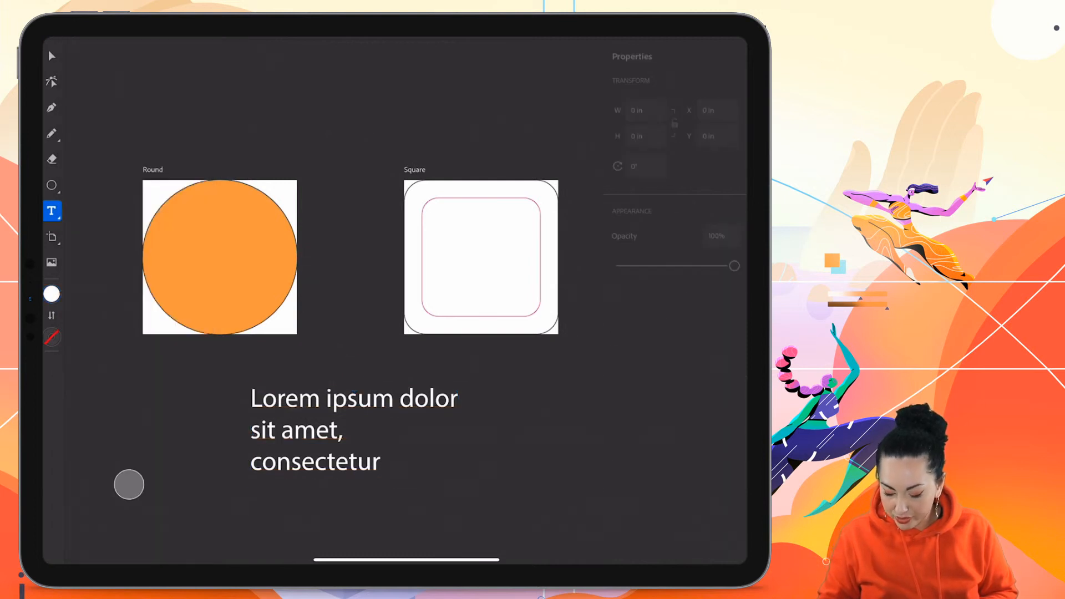
# Step: Set the placeholder text's font to Abolition Regular
pyautogui.click(355, 435)
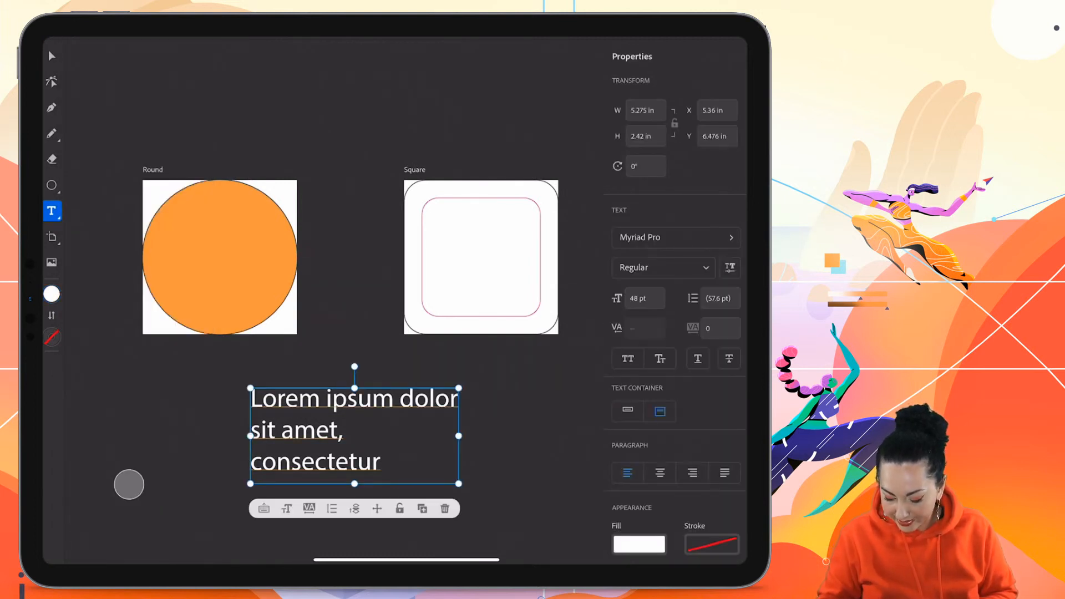
pyautogui.click(728, 238)
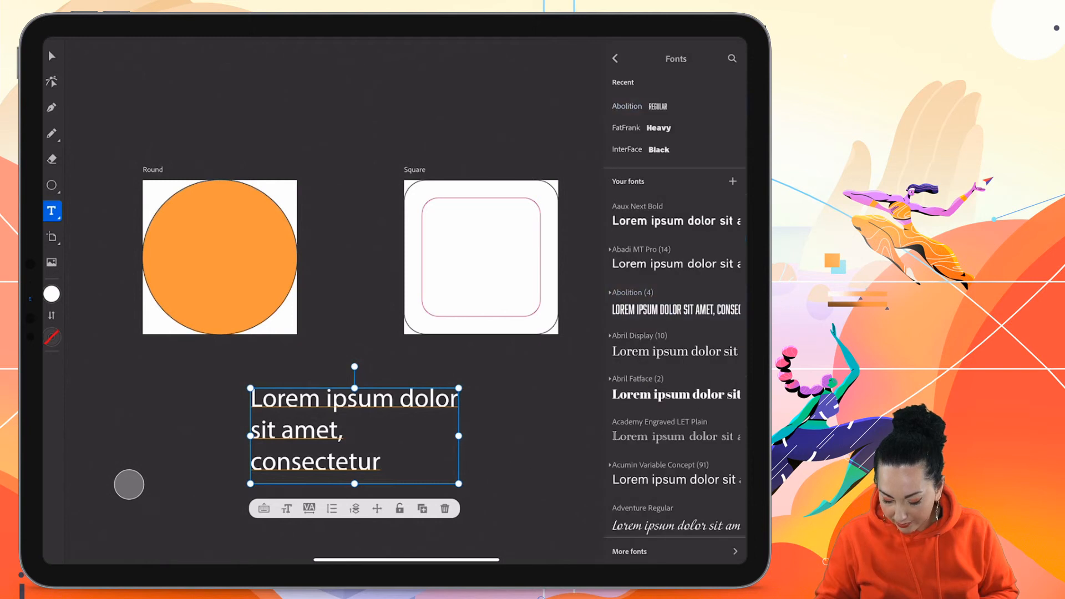
pyautogui.click(676, 302)
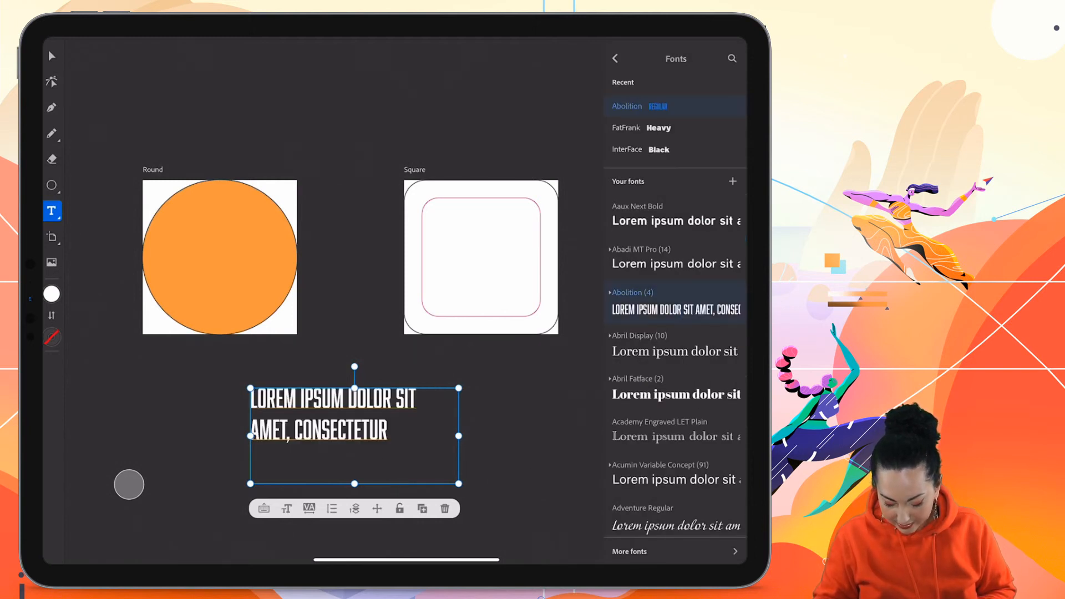
pyautogui.click(616, 59)
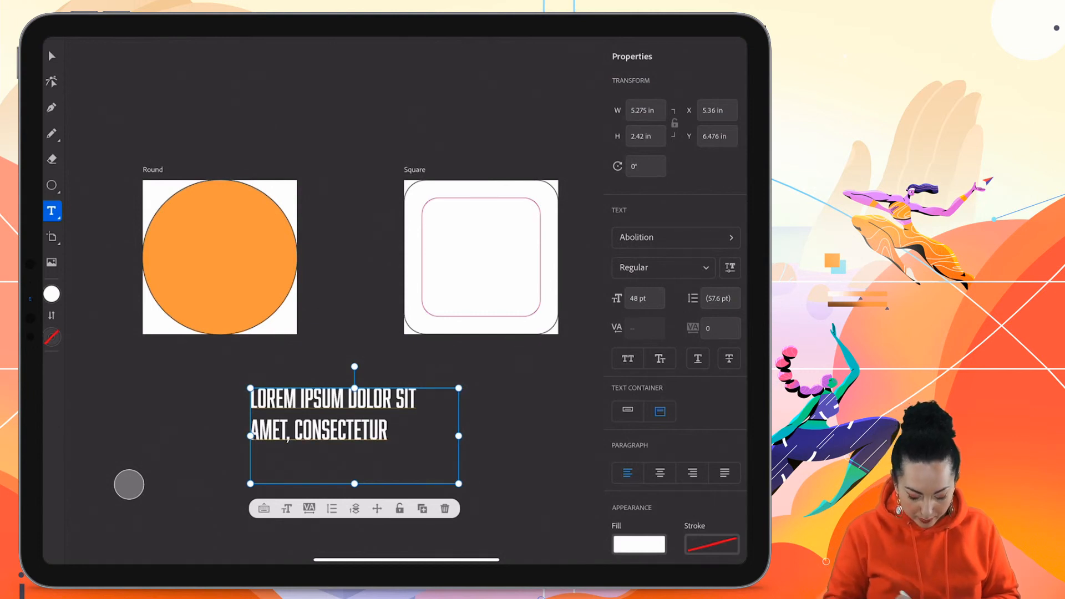
# Step: Replace the placeholder text with "good morning sunshine!" and finish text editing
pyautogui.click(264, 508)
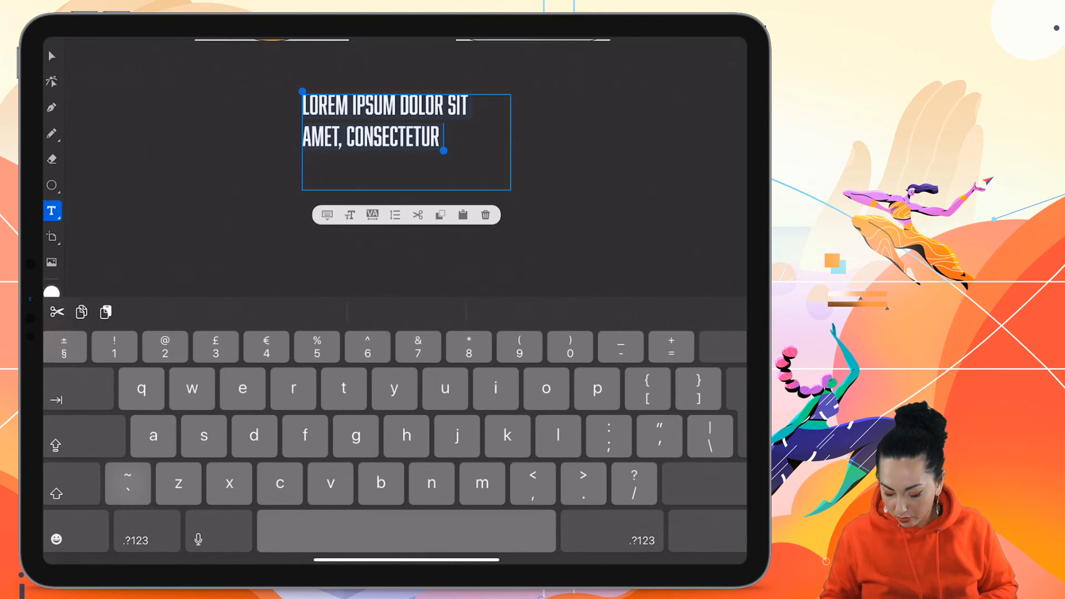
pyautogui.press('BackSpace')
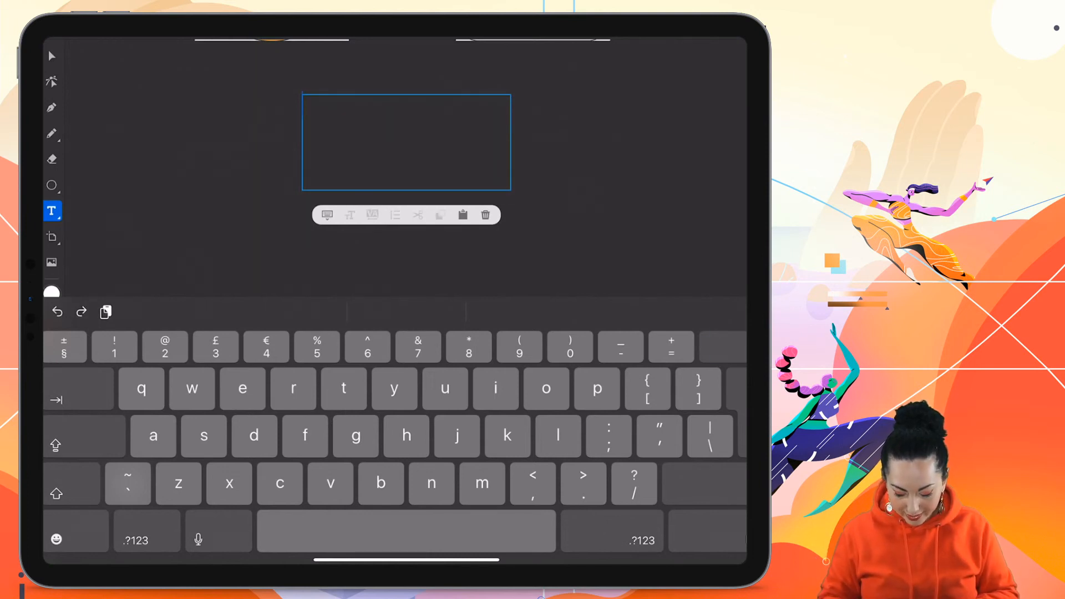
pyautogui.write('good')
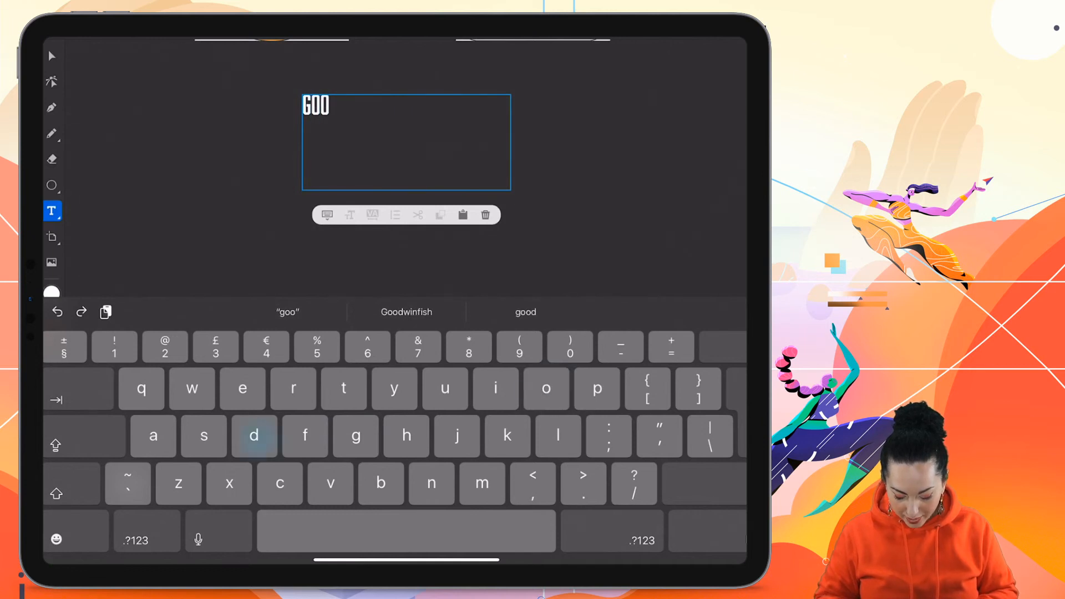
pyautogui.write(' mo')
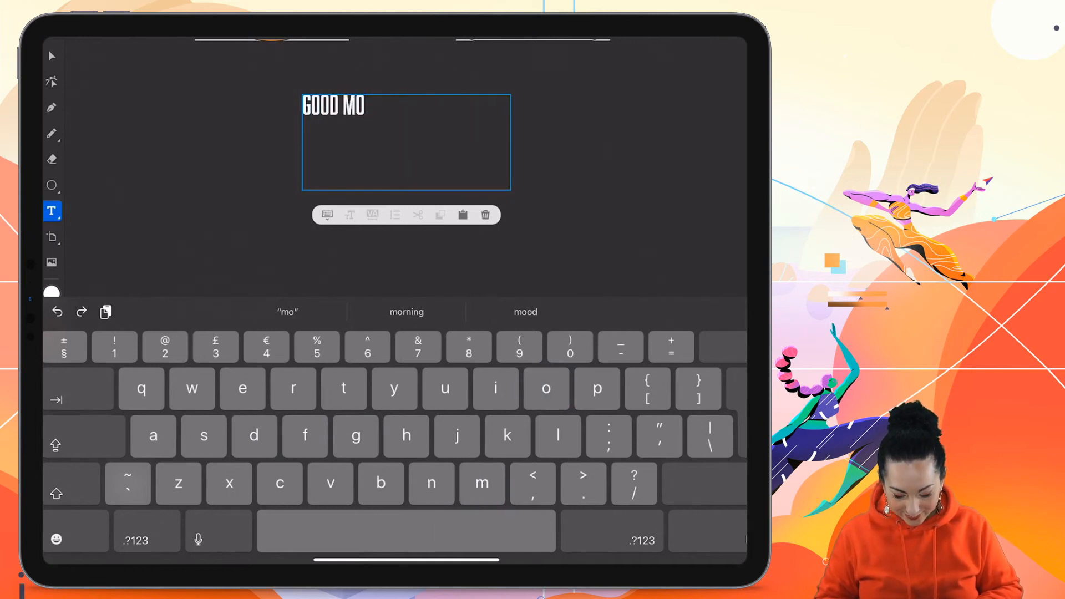
pyautogui.write('rning')
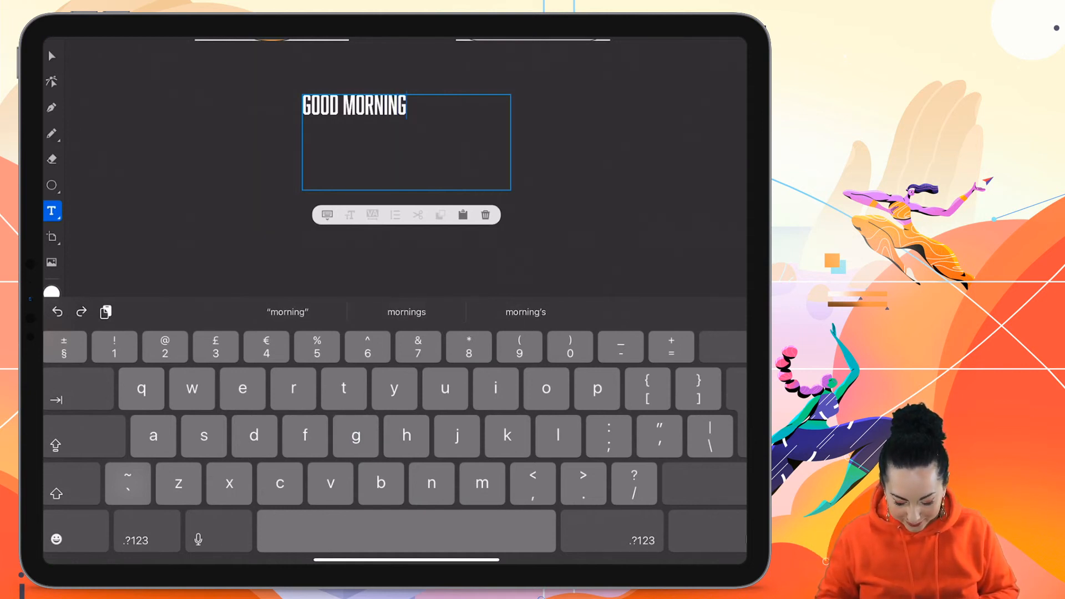
pyautogui.write('!')
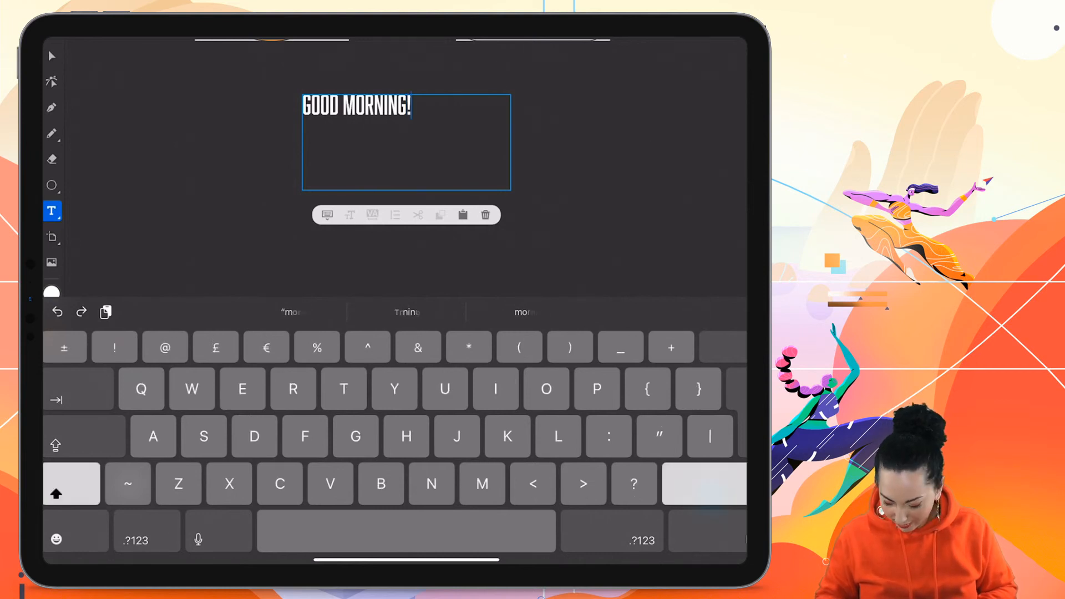
pyautogui.press('BackSpace')
pyautogui.write('sunshine')
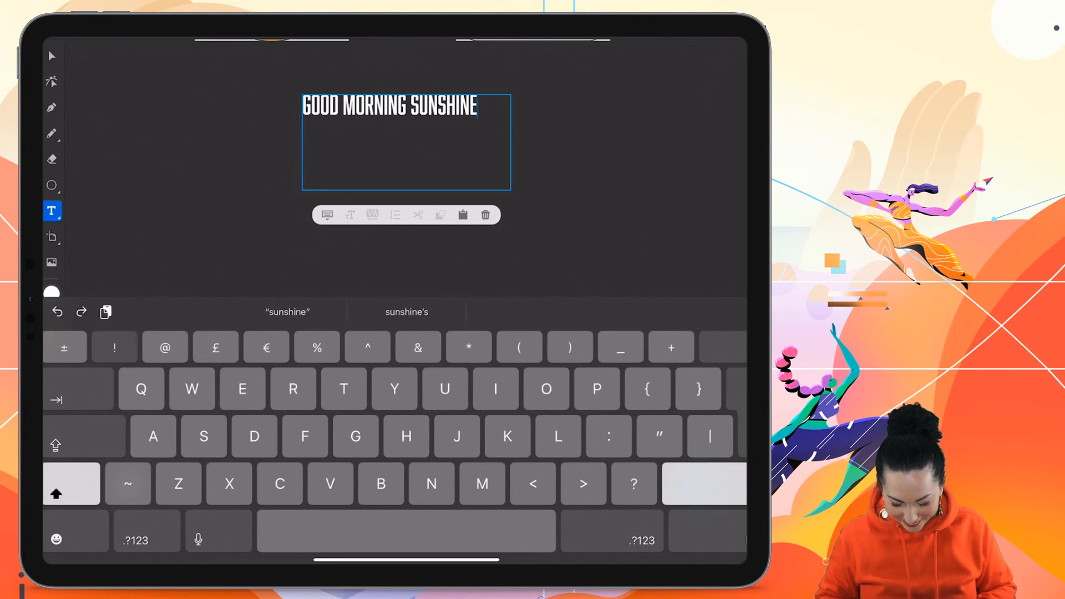
pyautogui.write('!')
pyautogui.click(128, 484)
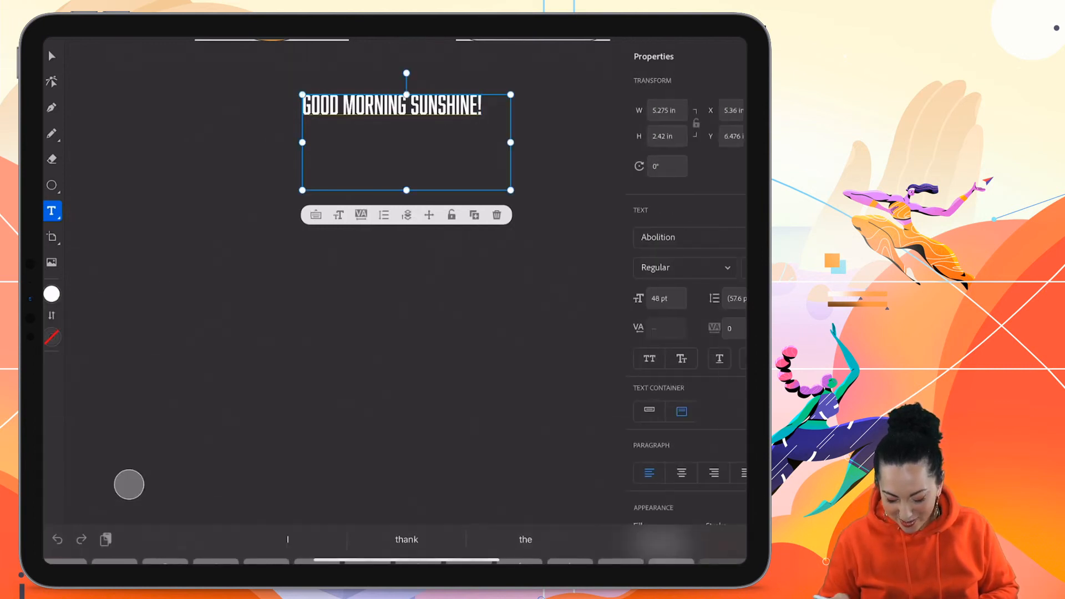
# Step: Attach the "good morning sunshine!" text to the duplicate circle's path so it curves inside the lower edge of the Round coaster
pyautogui.scroll(3, 485, 328)
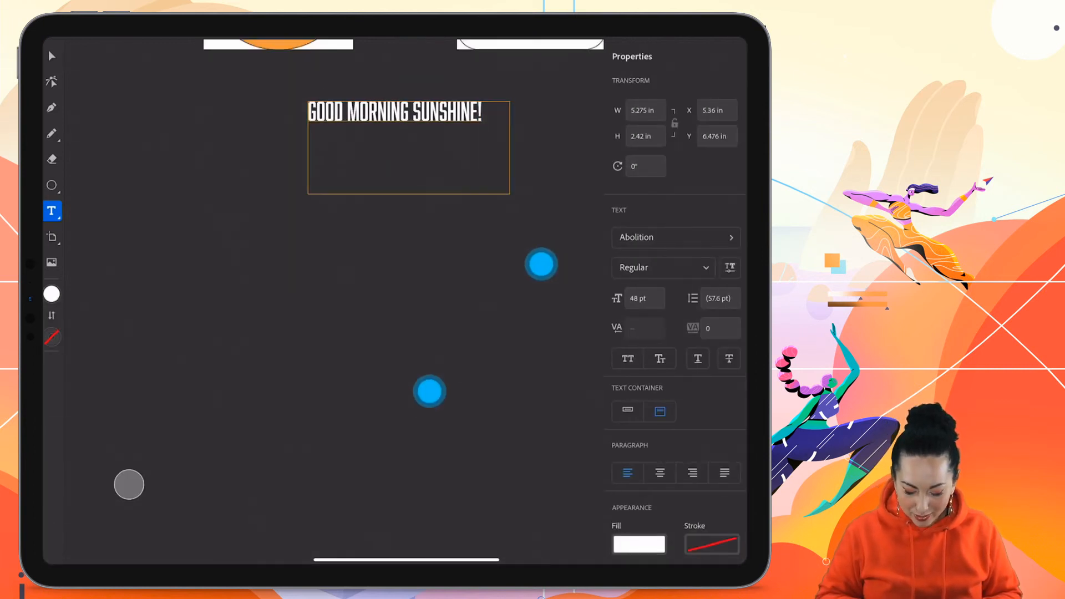
pyautogui.scroll(1, 339, 277)
pyautogui.scroll(1, 345, 346)
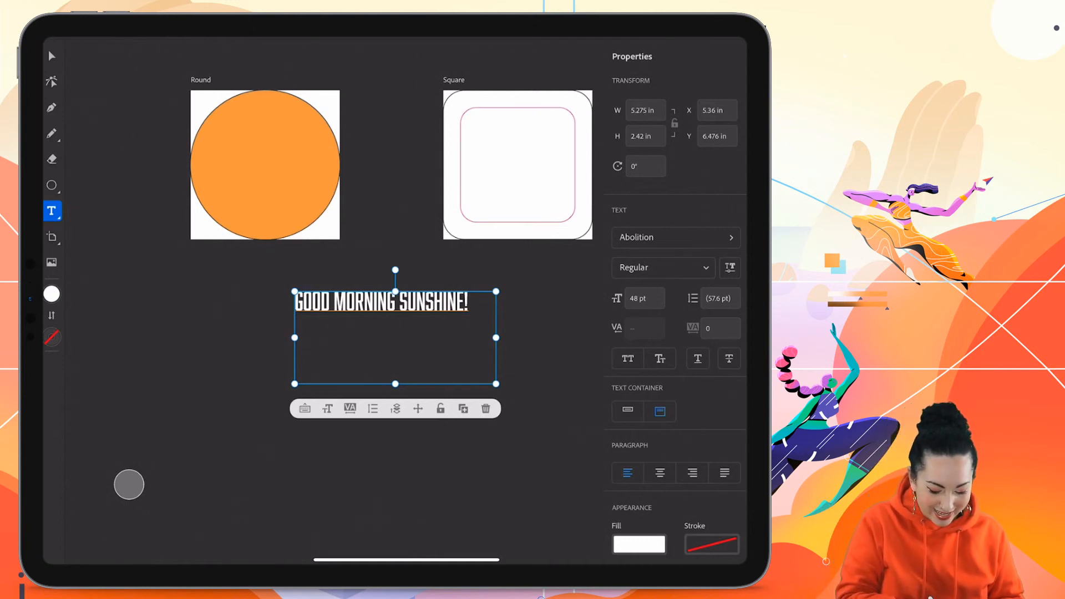
pyautogui.click(52, 57)
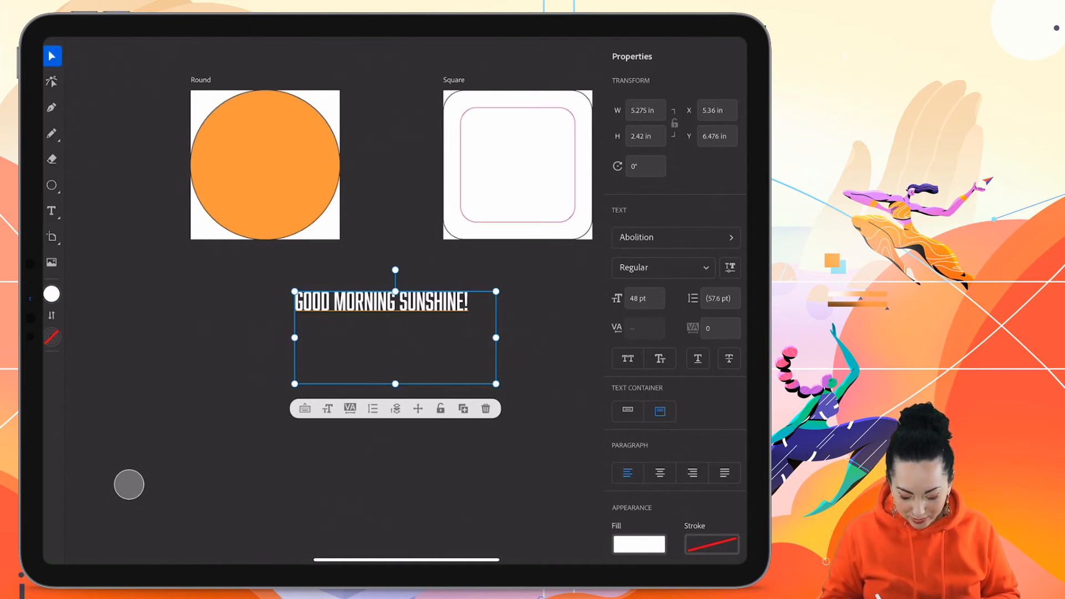
pyautogui.moveTo(430, 304); pyautogui.dragTo(207, 185)
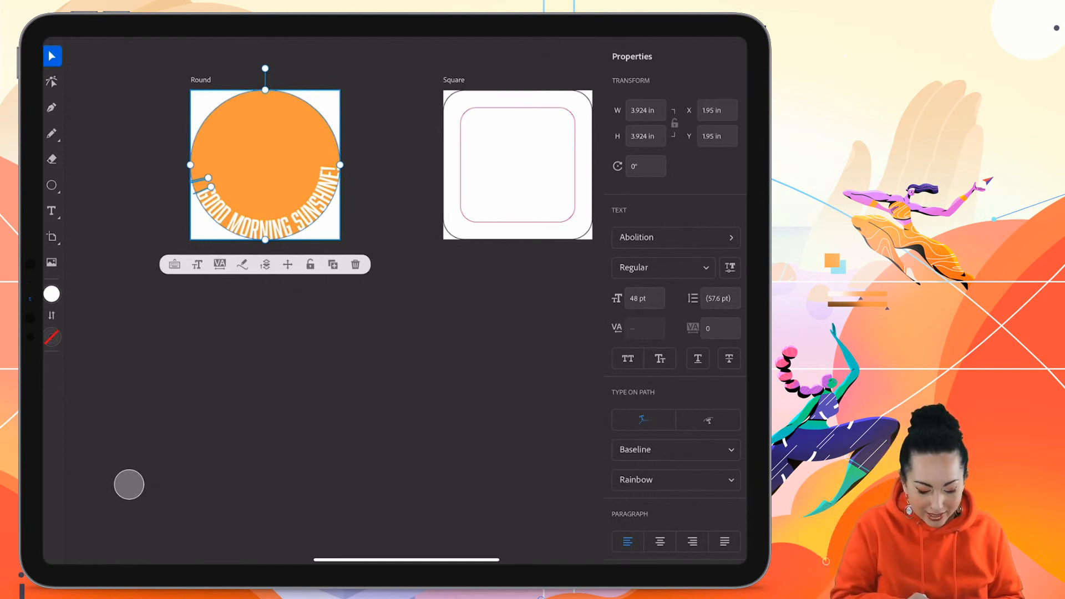
# Step: Switch to Illustrator on the desktop, close the outdated Coaster Design - Starter File (1) copy, and reopen it from the cloud documents
pyautogui.click(52, 39)
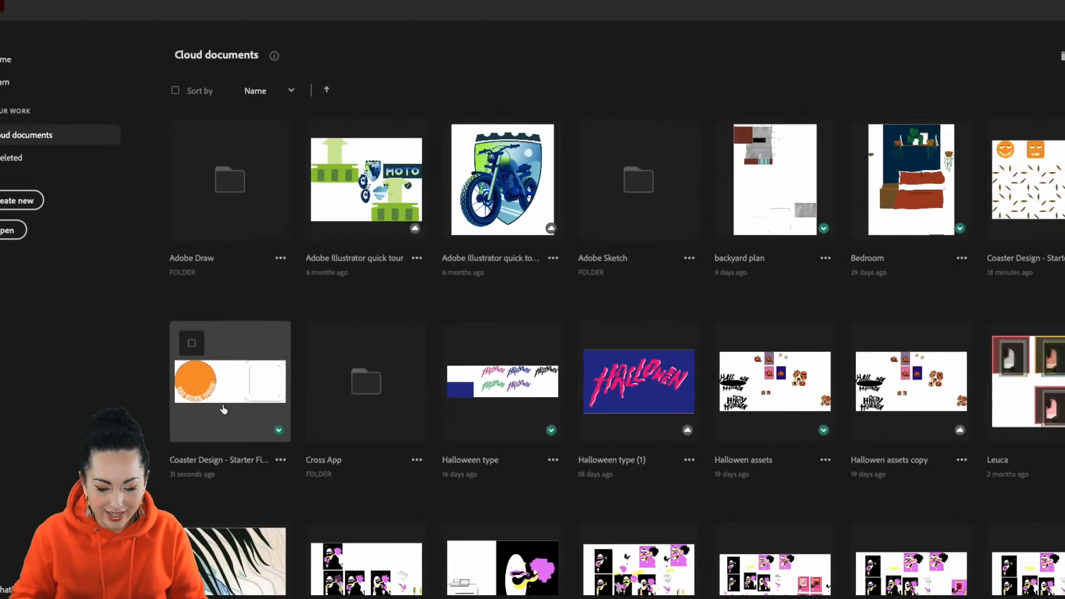
pyautogui.click(223, 410)
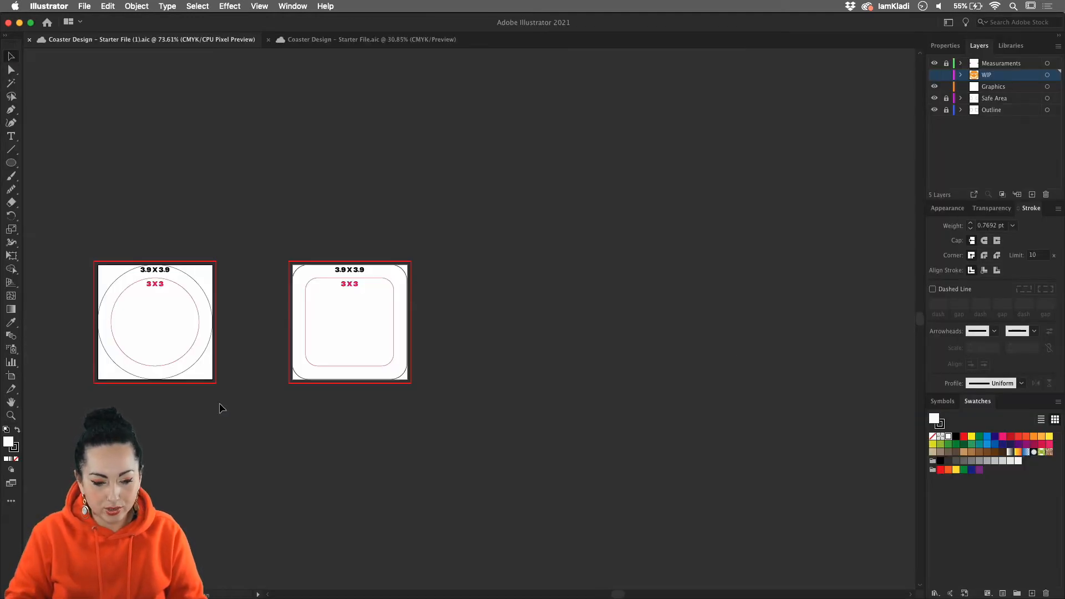
pyautogui.press('super+w')
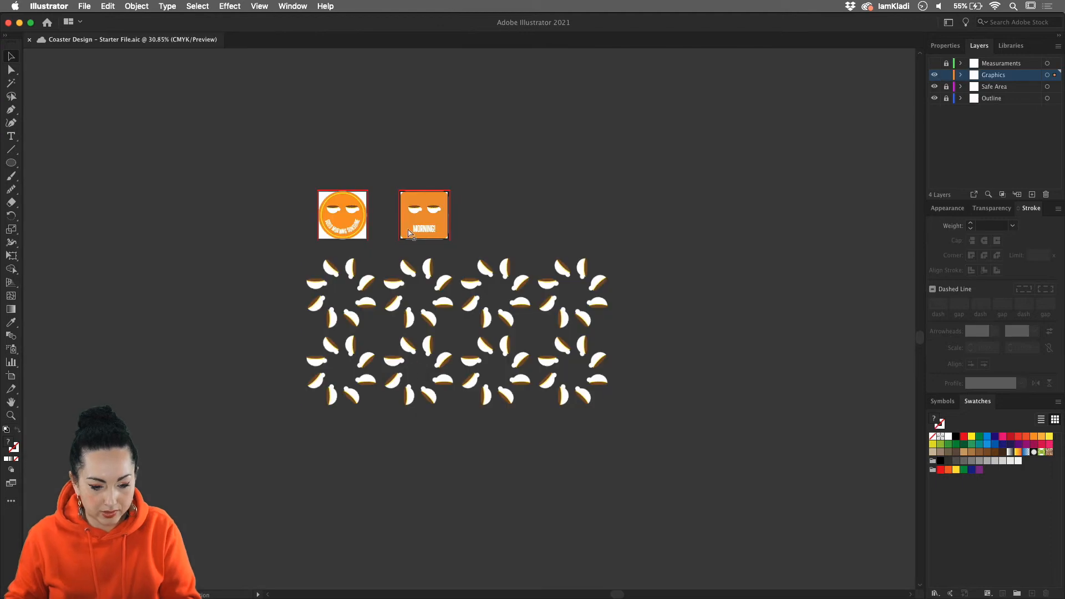
pyautogui.click(47, 22)
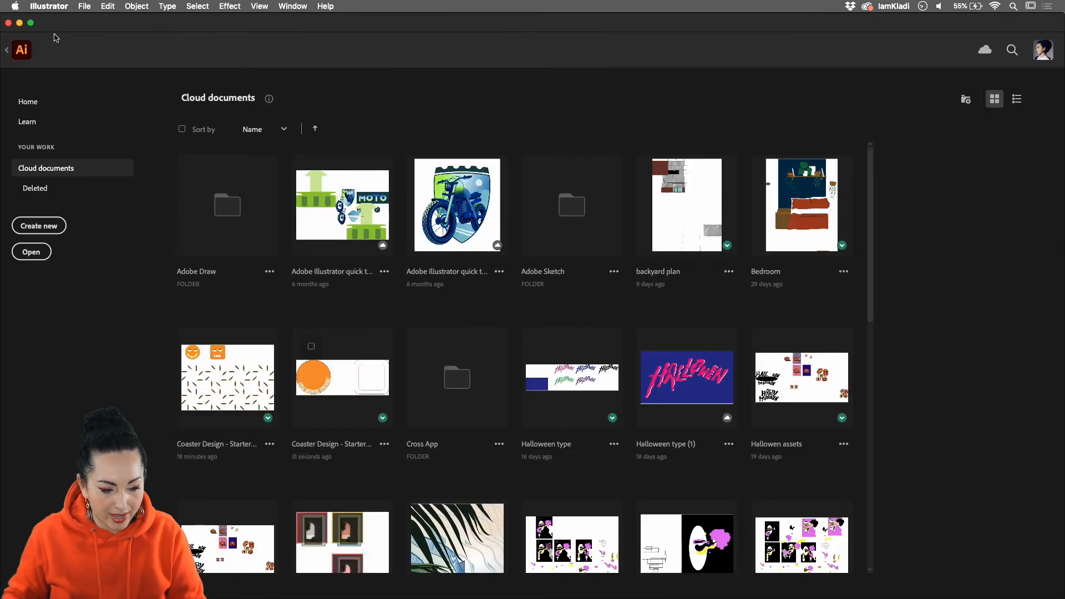
pyautogui.click(241, 385)
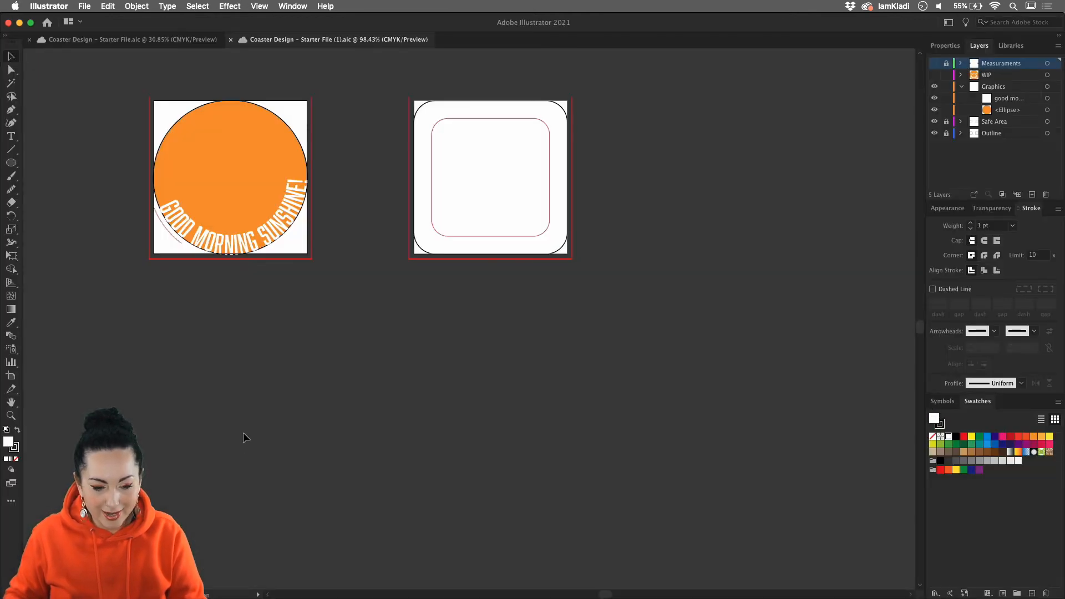
# Step: Examine the curved text on the Round coaster up close in the reopened cloud document
pyautogui.scroll(4, 179, 301)
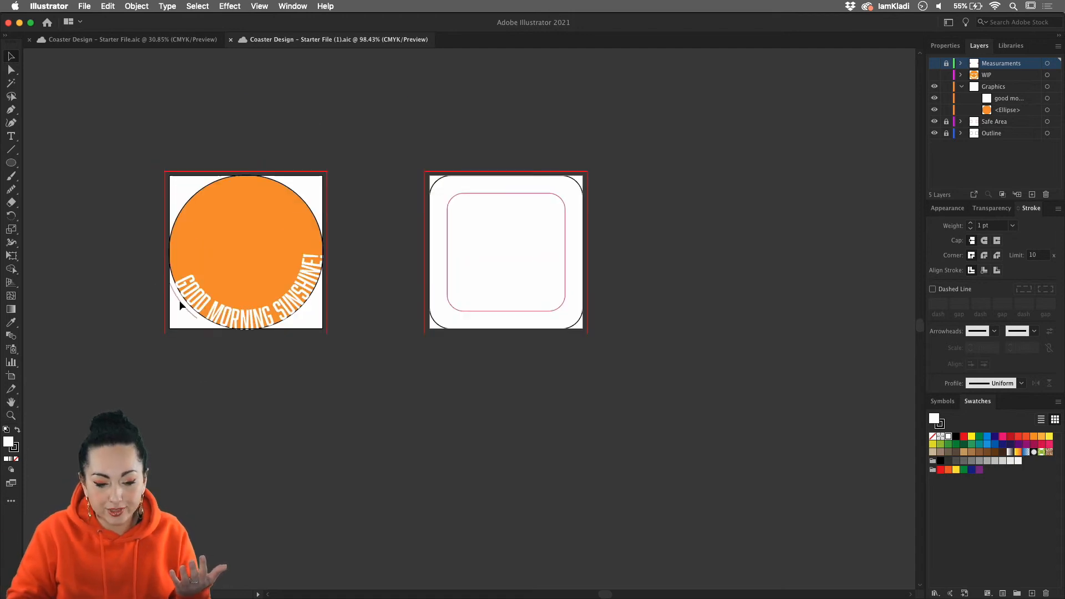
pyautogui.scroll(5, 179, 301)
pyautogui.scroll(1, 179, 301)
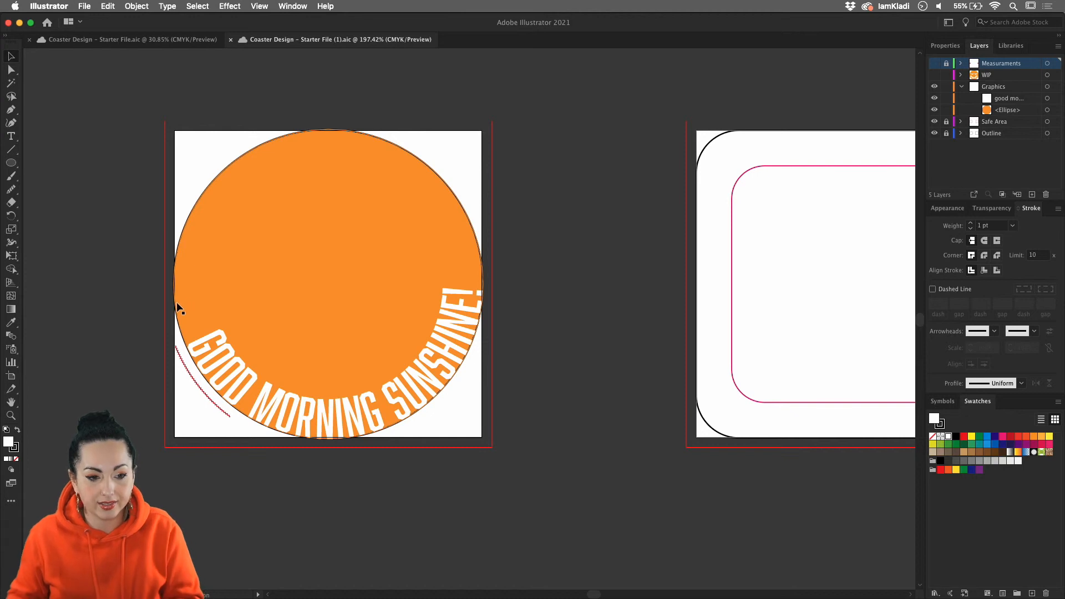
pyautogui.click(382, 409)
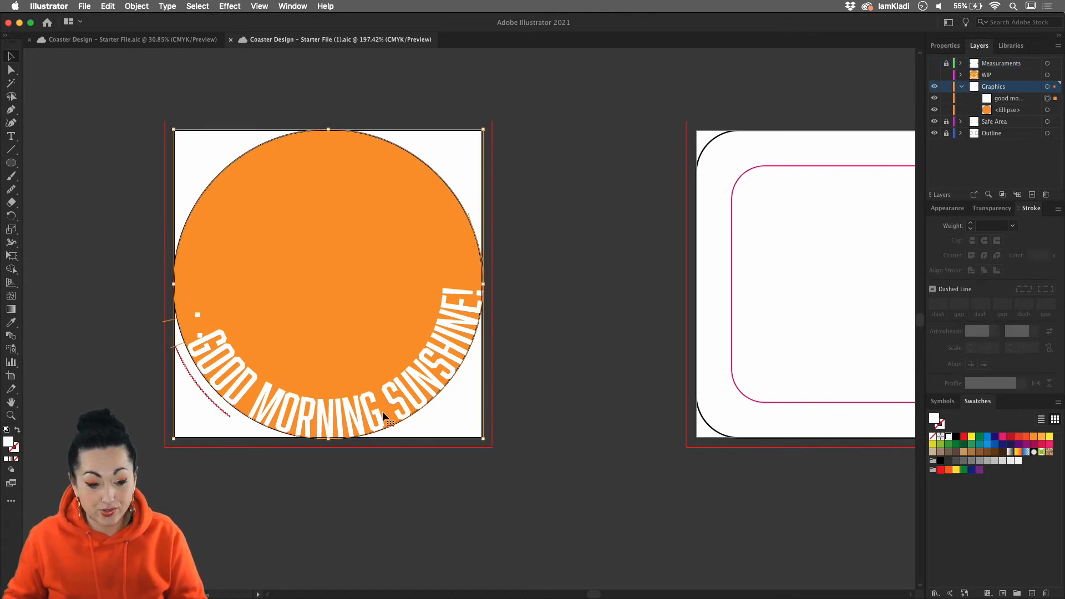
pyautogui.click(551, 291)
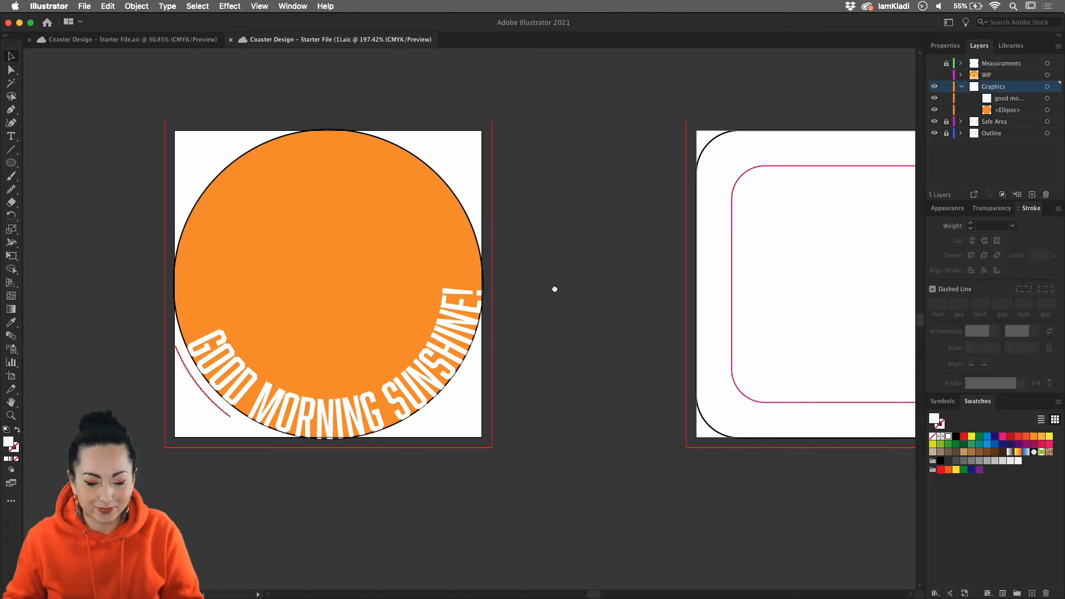
# Step: Draw a wide, flat white ellipse below the Round coaster and a large white circle around it for a cup's rim and body
pyautogui.scroll(-3, 555, 289)
pyautogui.hscroll(1, 555, 290)
pyautogui.click(422, 286)
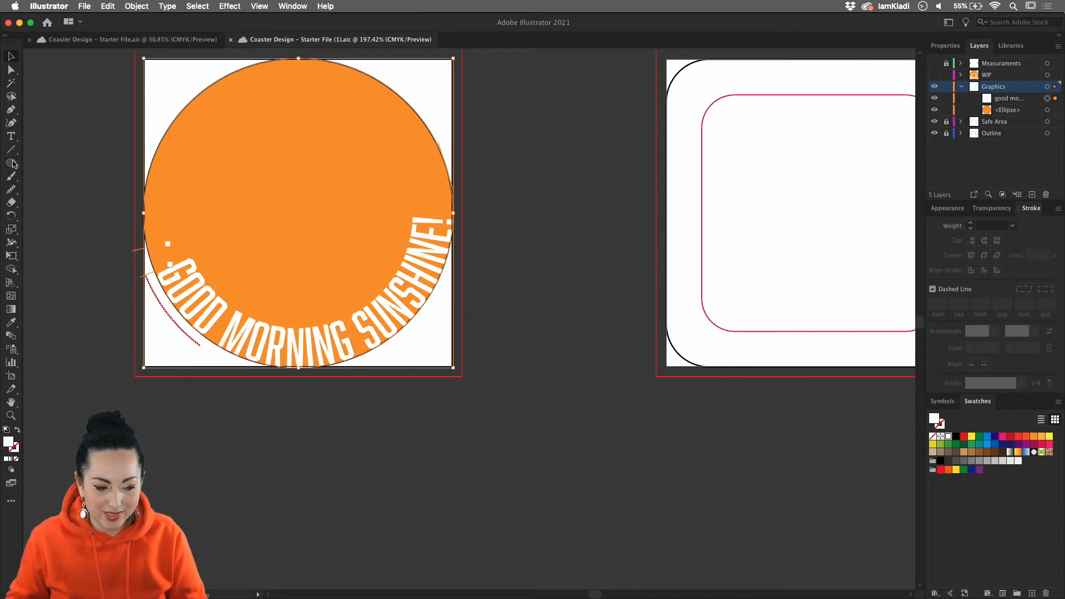
pyautogui.moveTo(13, 164); pyautogui.dragTo(81, 189)
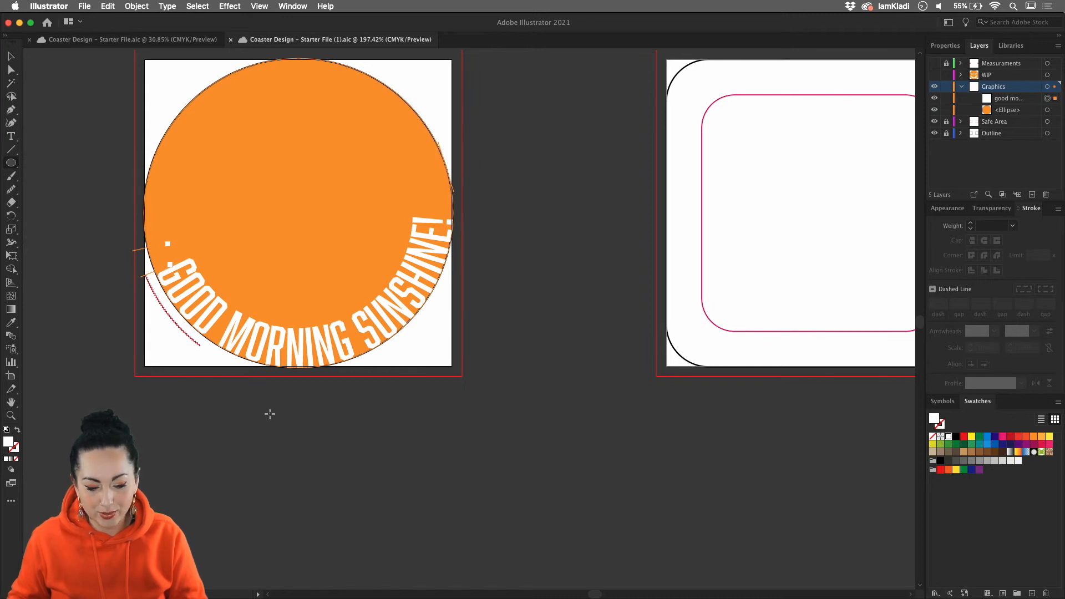
pyautogui.moveTo(270, 414); pyautogui.dragTo(427, 452)
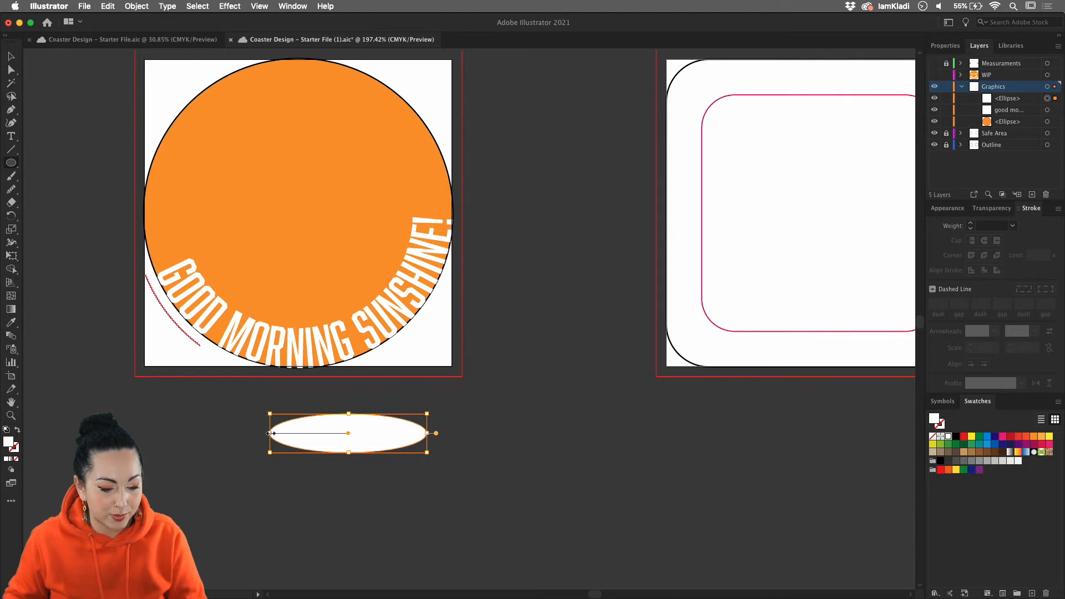
pyautogui.moveTo(273, 434); pyautogui.dragTo(263, 434)
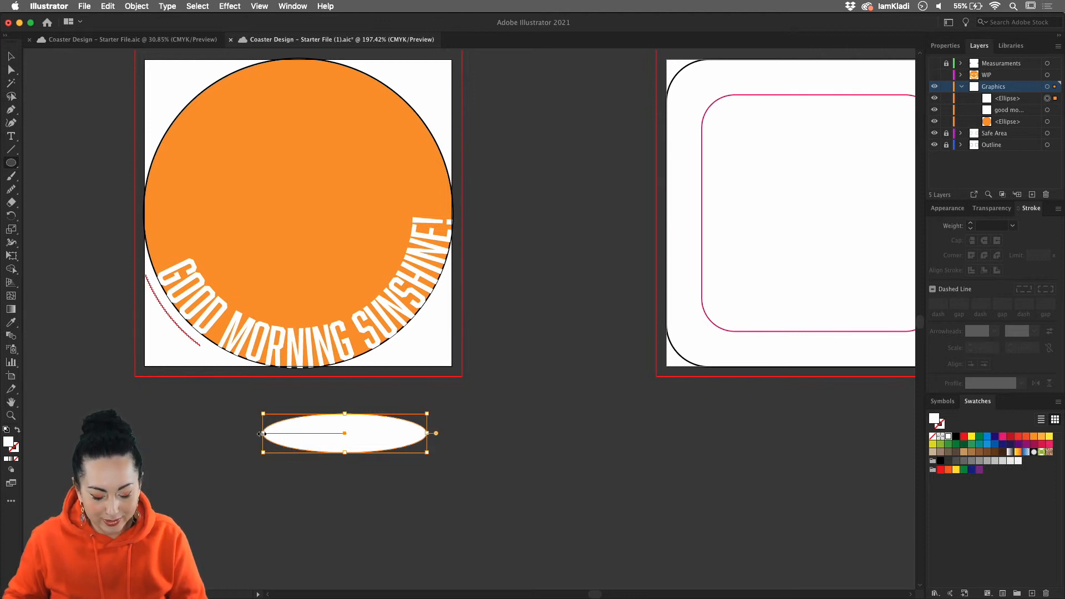
pyautogui.moveTo(261, 433)
pyautogui.mouseDown()
pyautogui.moveTo(272, 433)
pyautogui.moveTo(258, 433)
pyautogui.mouseUp()
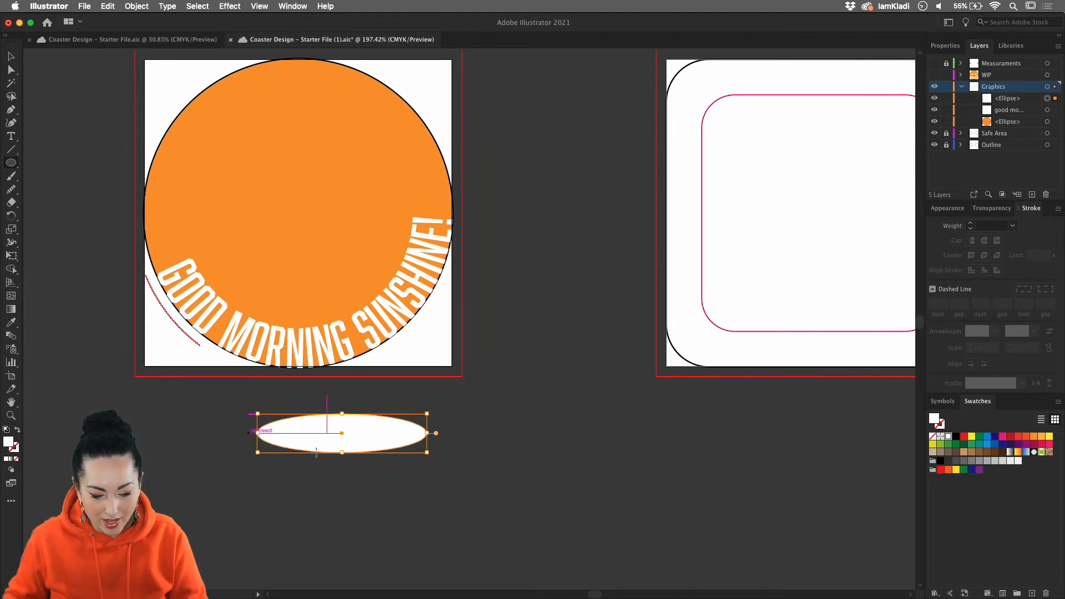
pyautogui.moveTo(248, 433)
pyautogui.mouseDown()
pyautogui.moveTo(392, 481)
pyautogui.moveTo(436, 519)
pyautogui.moveTo(401, 484)
pyautogui.moveTo(404, 458)
pyautogui.moveTo(387, 455)
pyautogui.moveTo(424, 436)
pyautogui.moveTo(426, 444)
pyautogui.mouseUp()
# Step: Fill the flat ellipse with red and bring it in front of the large circle
pyautogui.press('v')
pyautogui.click(387, 450)
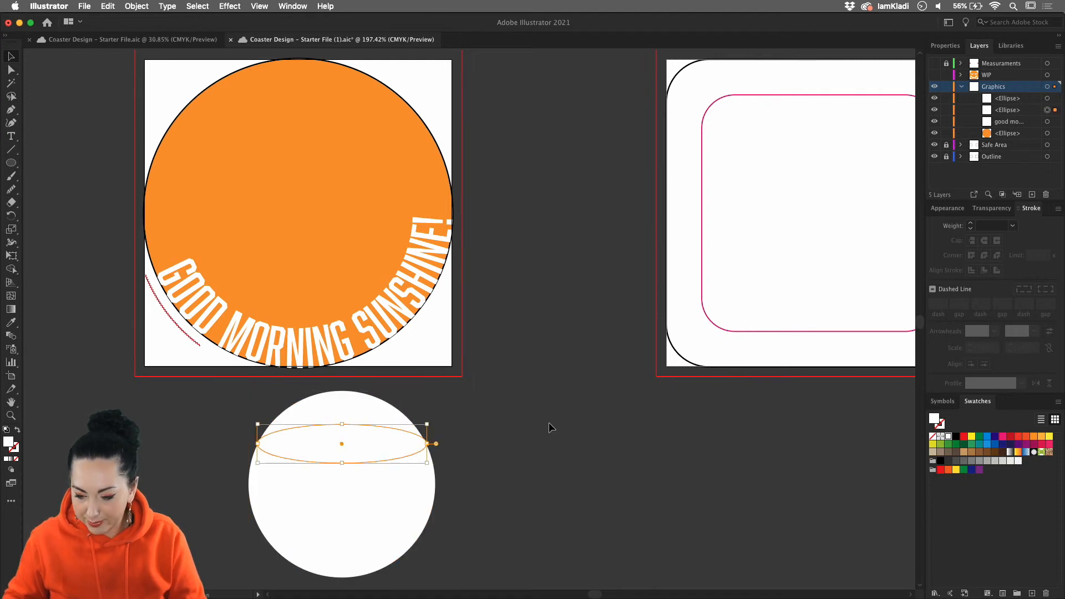
pyautogui.click(964, 437)
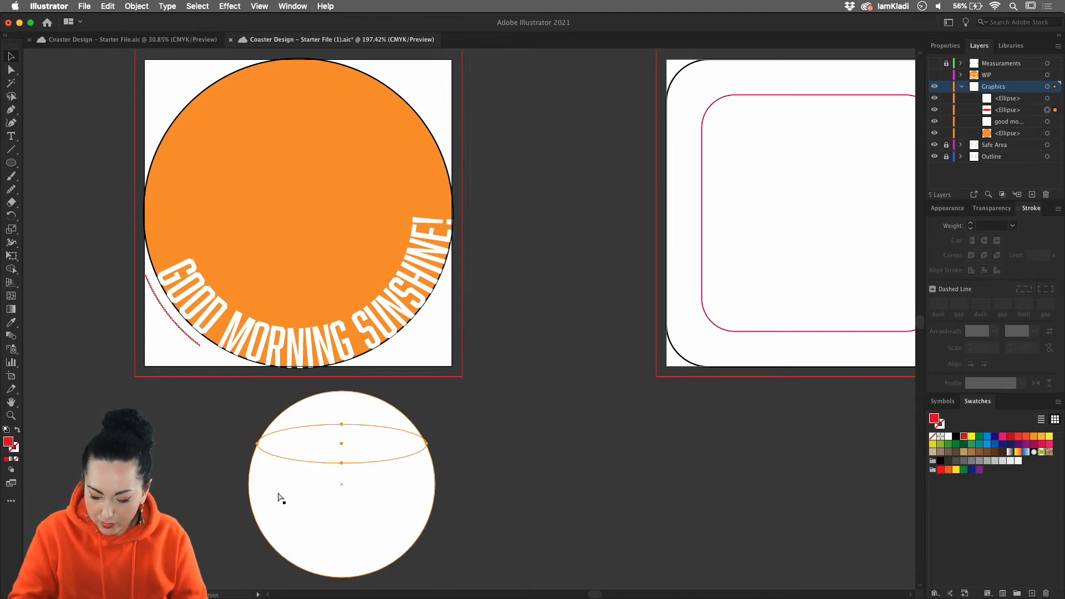
pyautogui.press('super+shift+bracketright')
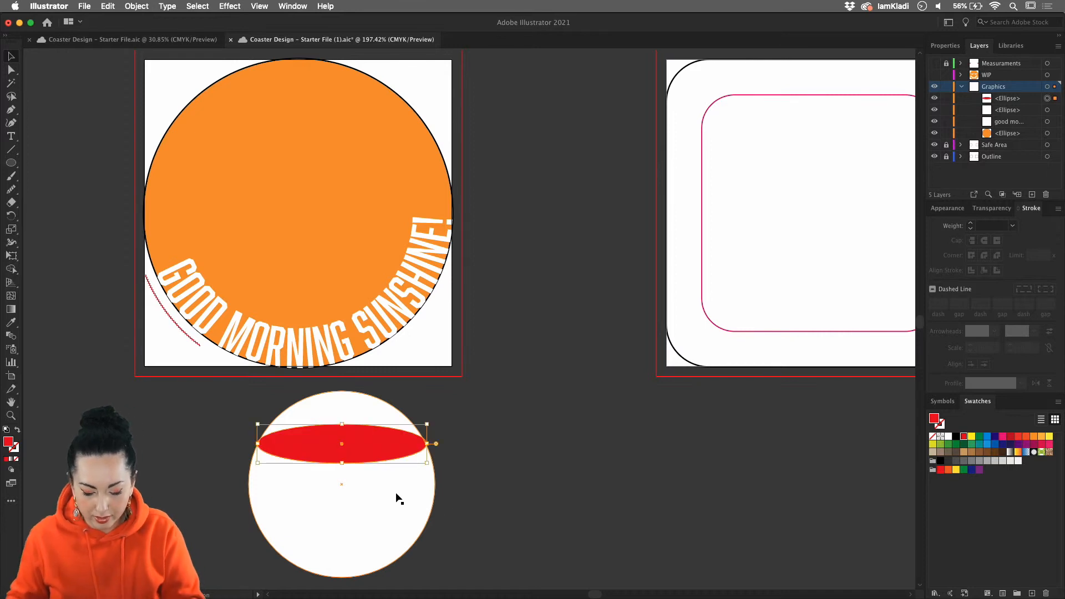
# Step: Draw a small white circle overlapping the large circle's right edge as the cup's handle
pyautogui.click(407, 514)
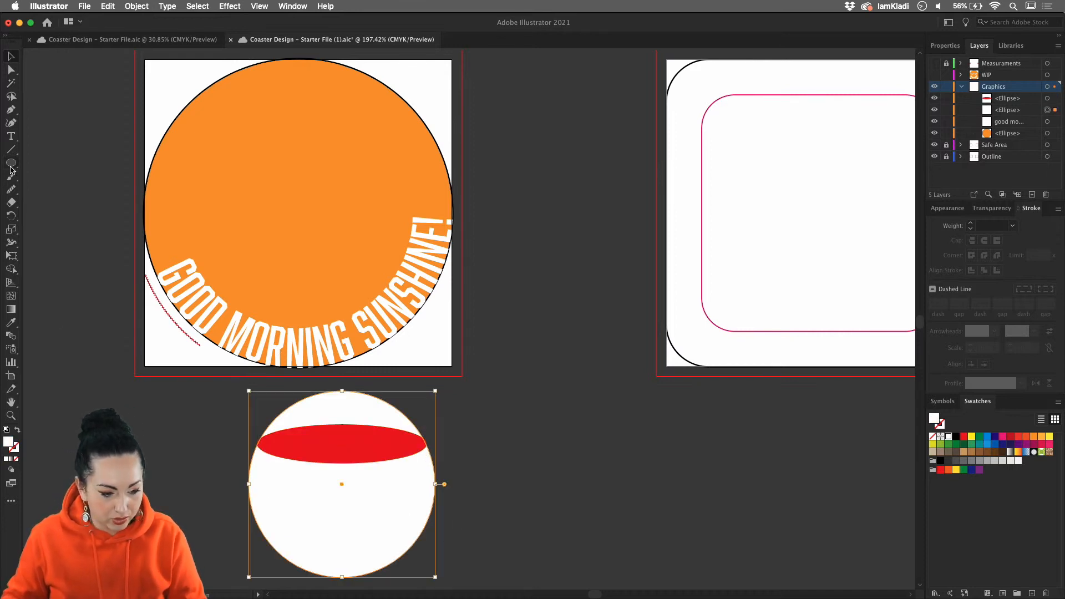
pyautogui.press('l')
pyautogui.moveTo(426, 473)
pyautogui.mouseDown()
pyautogui.moveTo(491, 537)
pyautogui.moveTo(444, 498)
pyautogui.moveTo(525, 542)
pyautogui.mouseUp()
# Step: With Shape Builder, remove the circle segment above the red ellipse and merge the cup body with the handle circle
pyautogui.press('v')
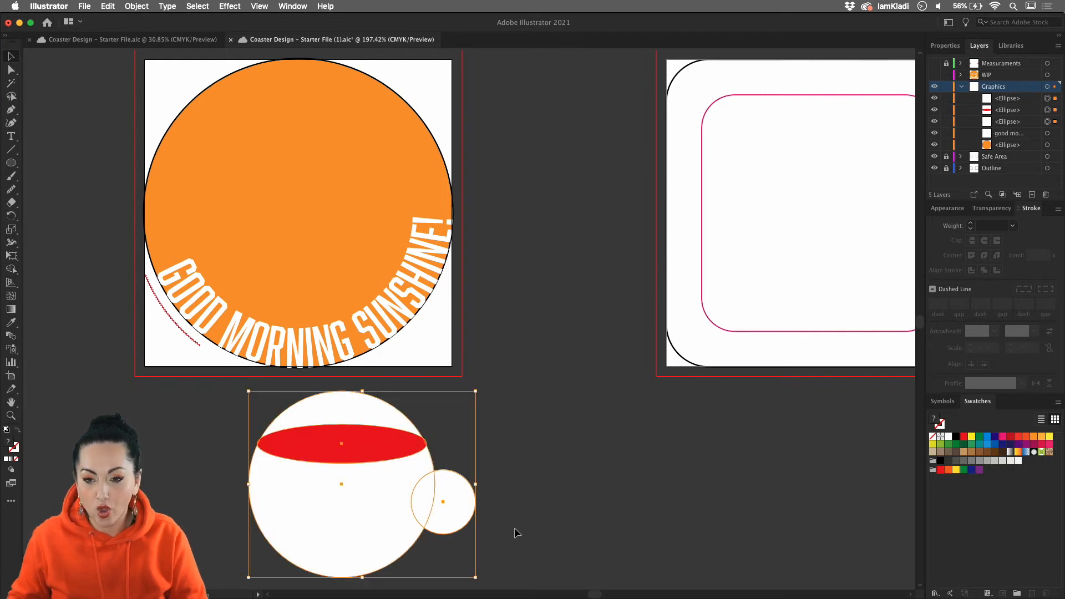
pyautogui.click(13, 271)
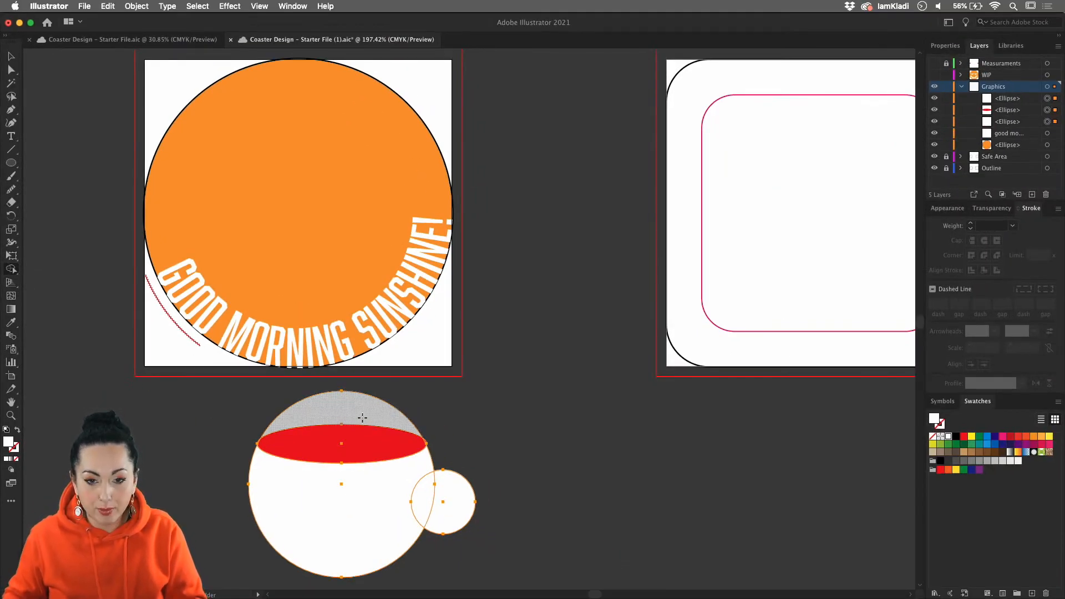
pyautogui.keyDown('alt'); pyautogui.click(360, 408); pyautogui.keyUp('alt')
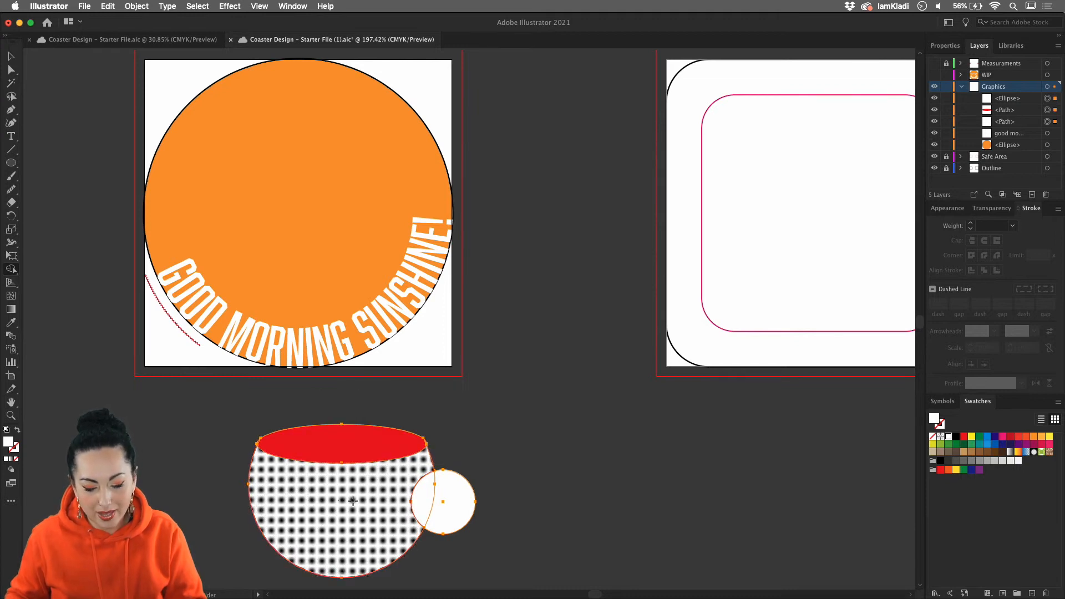
pyautogui.moveTo(352, 499); pyautogui.dragTo(457, 502)
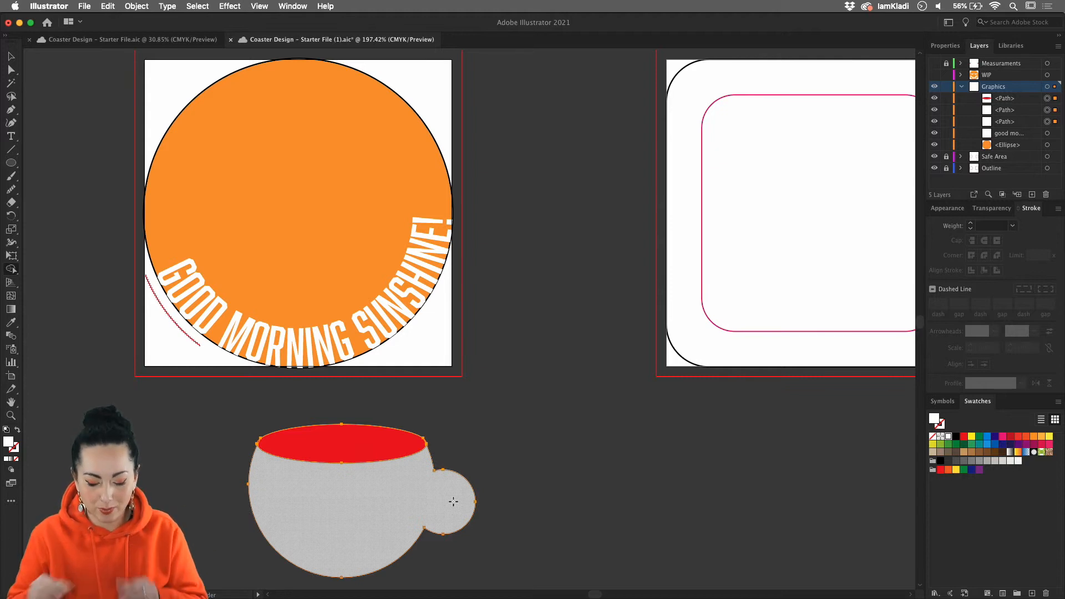
pyautogui.press('v')
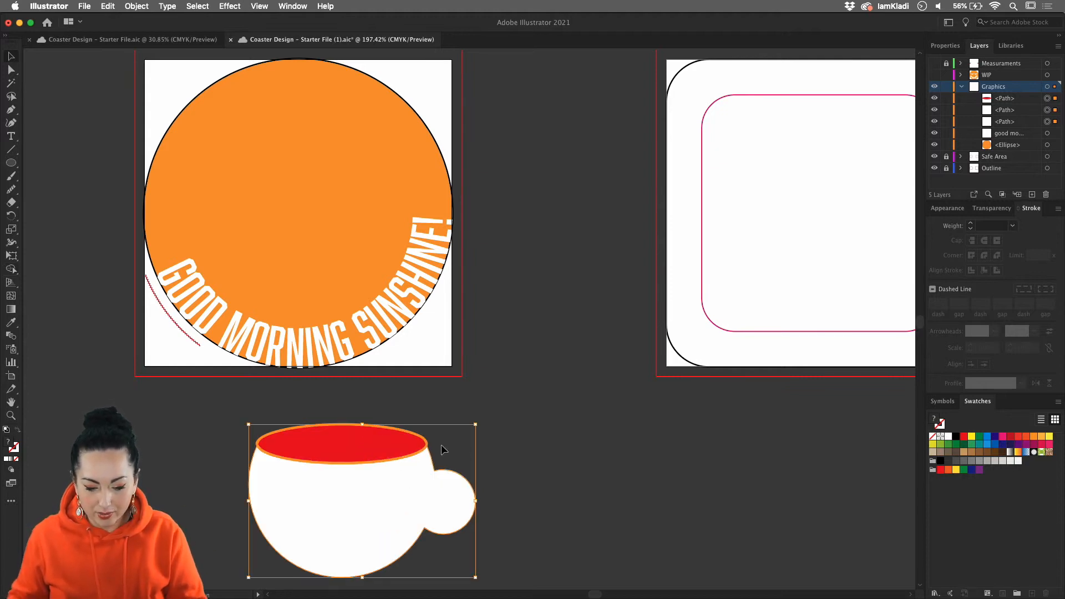
# Step: Fill the cup's rim ellipse with brown and the cup body with bright blue
pyautogui.click(397, 445)
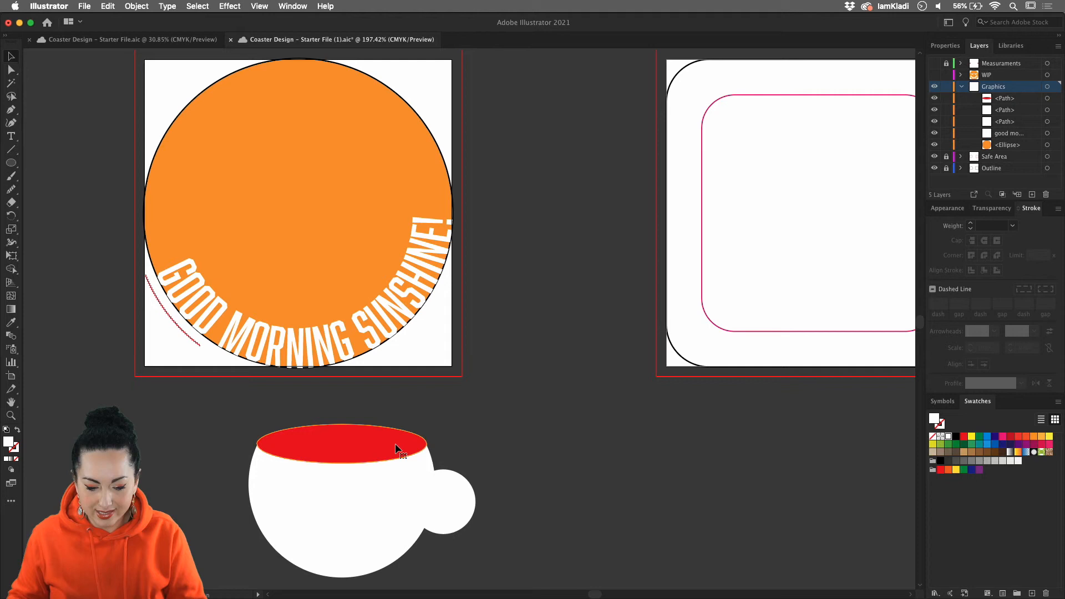
pyautogui.click(987, 452)
pyautogui.click(676, 474)
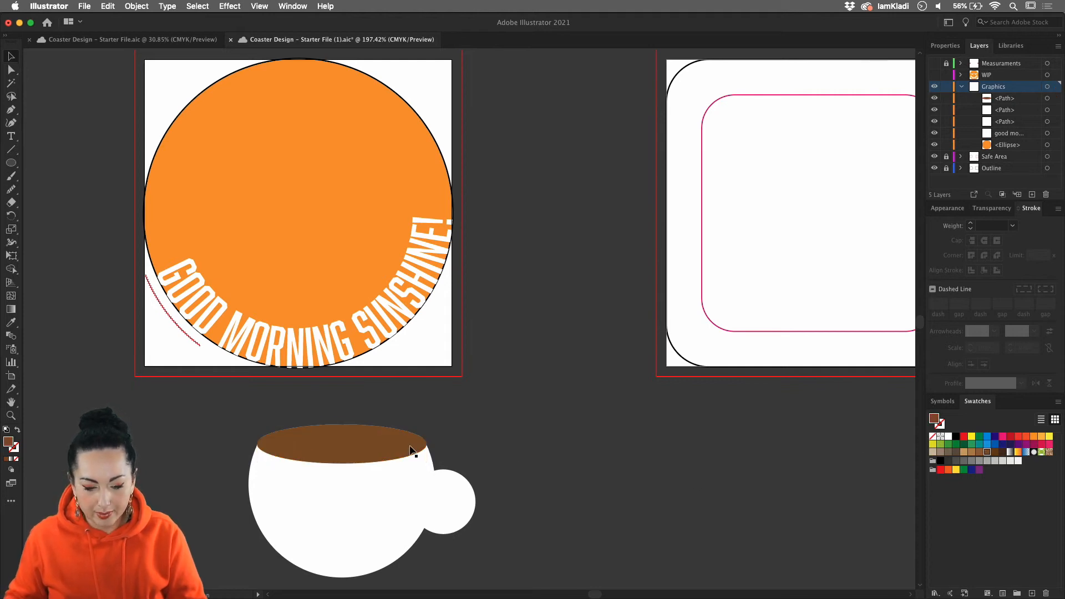
pyautogui.click(406, 528)
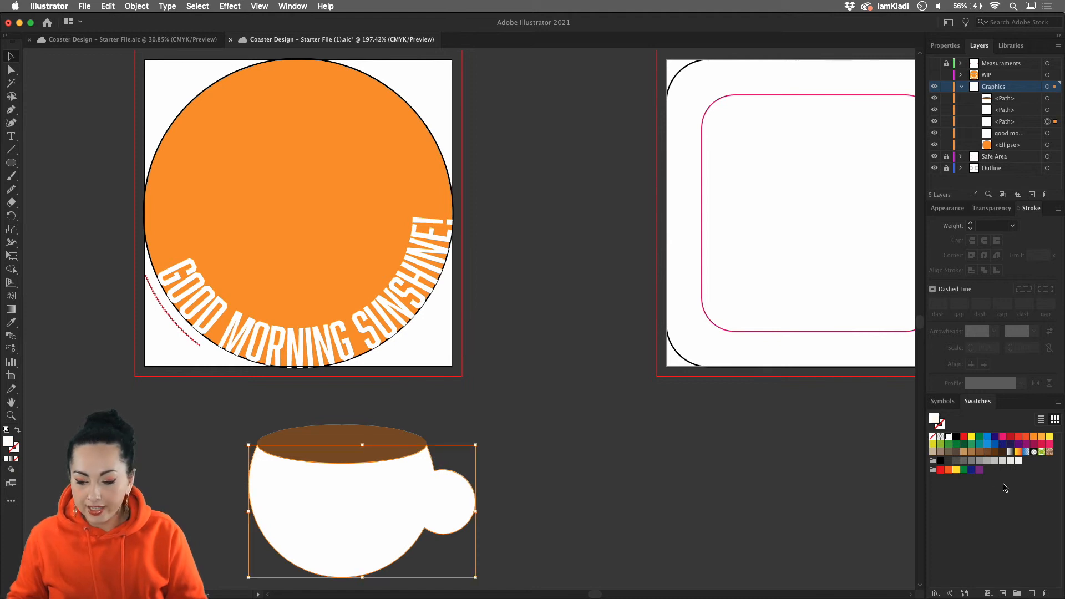
pyautogui.click(992, 442)
pyautogui.click(664, 508)
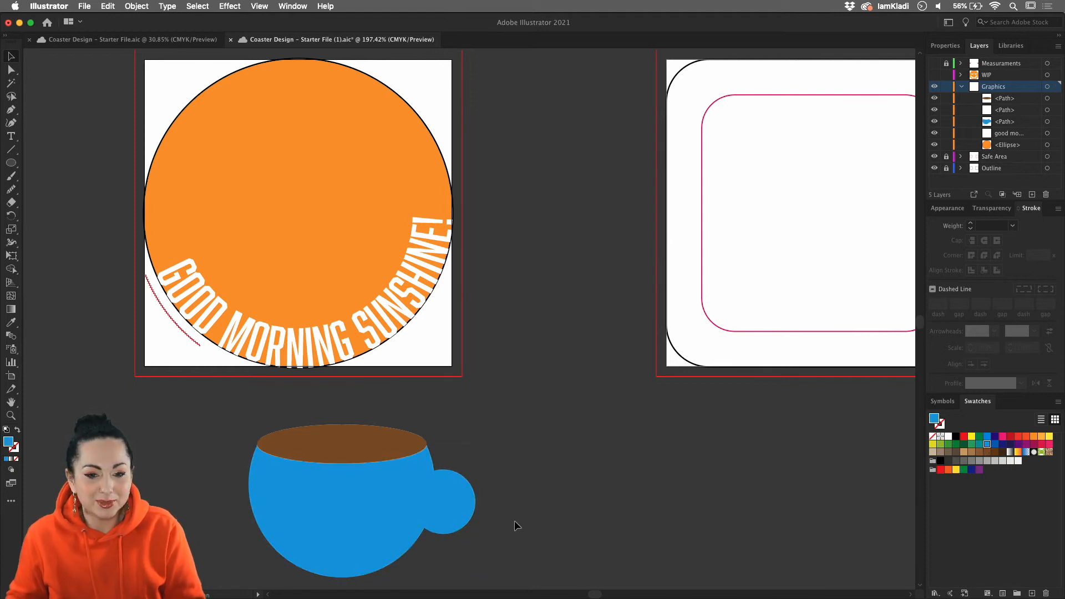
# Step: Group all the cup shapes and scale the group down proportionally to less than half its size
pyautogui.click(265, 430)
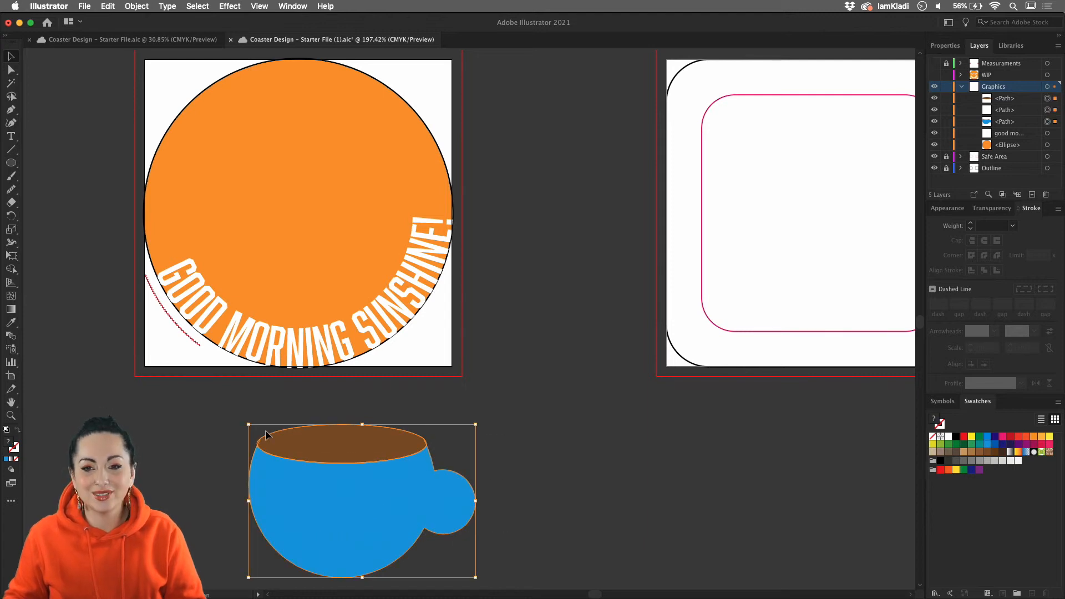
pyautogui.press('super+g')
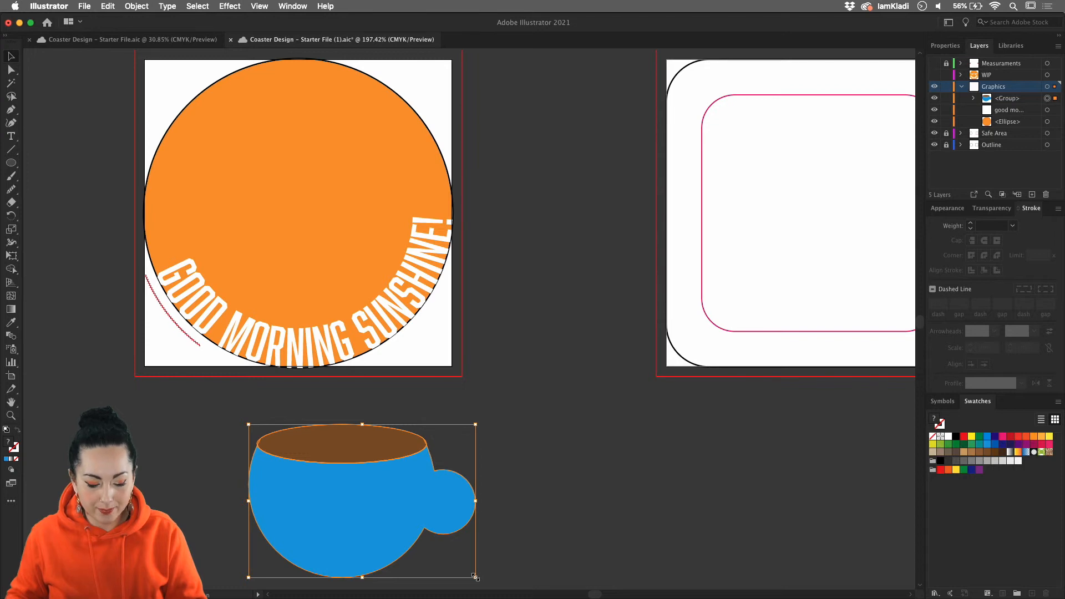
pyautogui.moveTo(475, 577); pyautogui.dragTo(362, 498)
# Step: Place the cup on the upper left of the Round coaster and duplicate it horizontally to the right
pyautogui.moveTo(317, 467); pyautogui.dragTo(242, 170)
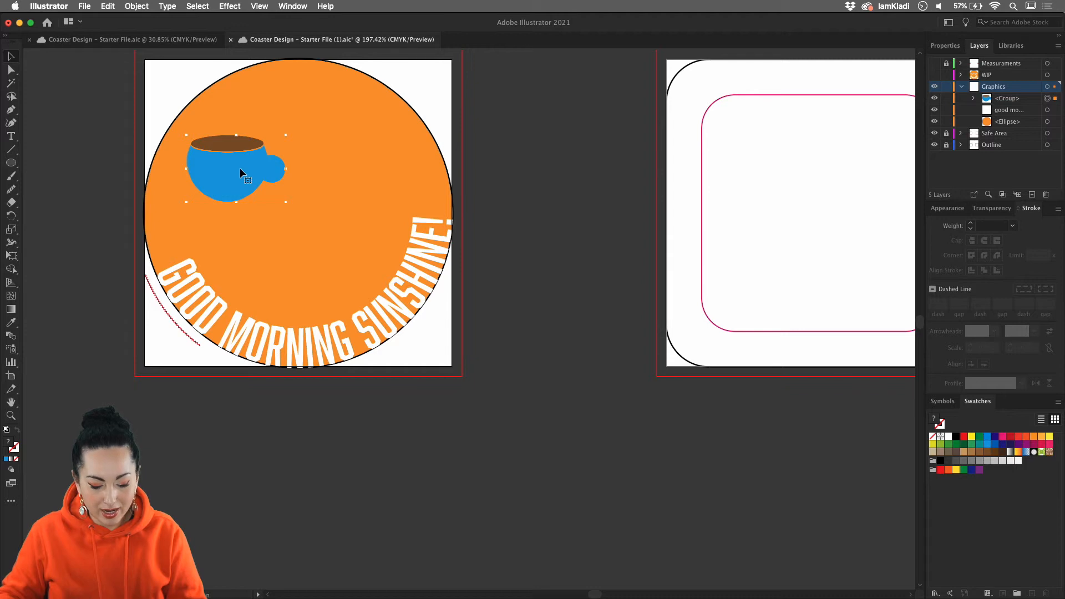
pyautogui.moveTo(240, 169); pyautogui.dragTo(354, 179)
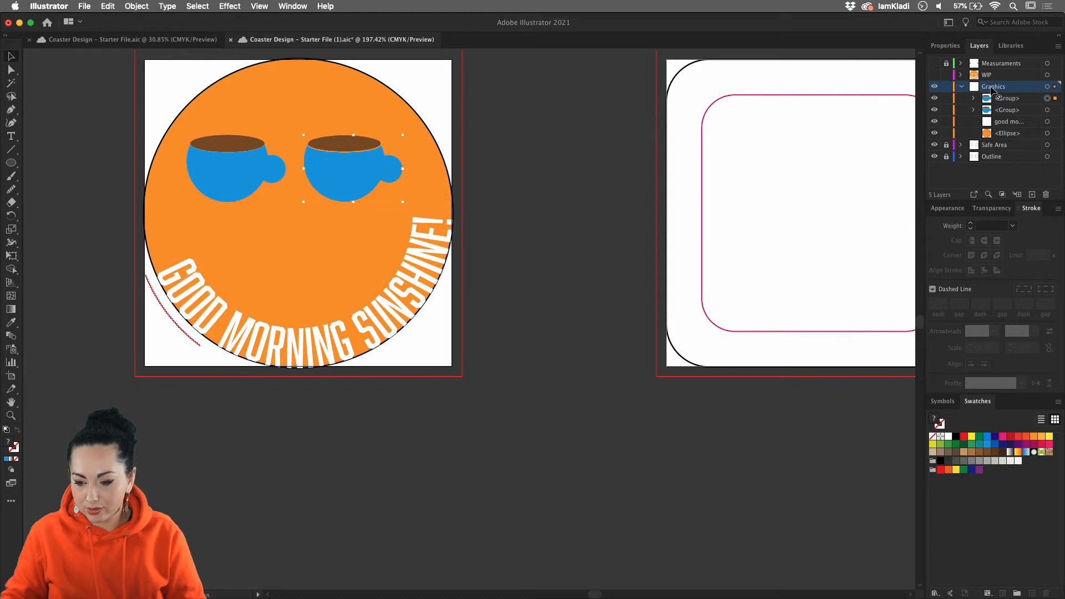
# Step: Collapse the Graphics layer and unlock the Safe Area layer
pyautogui.moveTo(996, 90); pyautogui.dragTo(1018, 95)
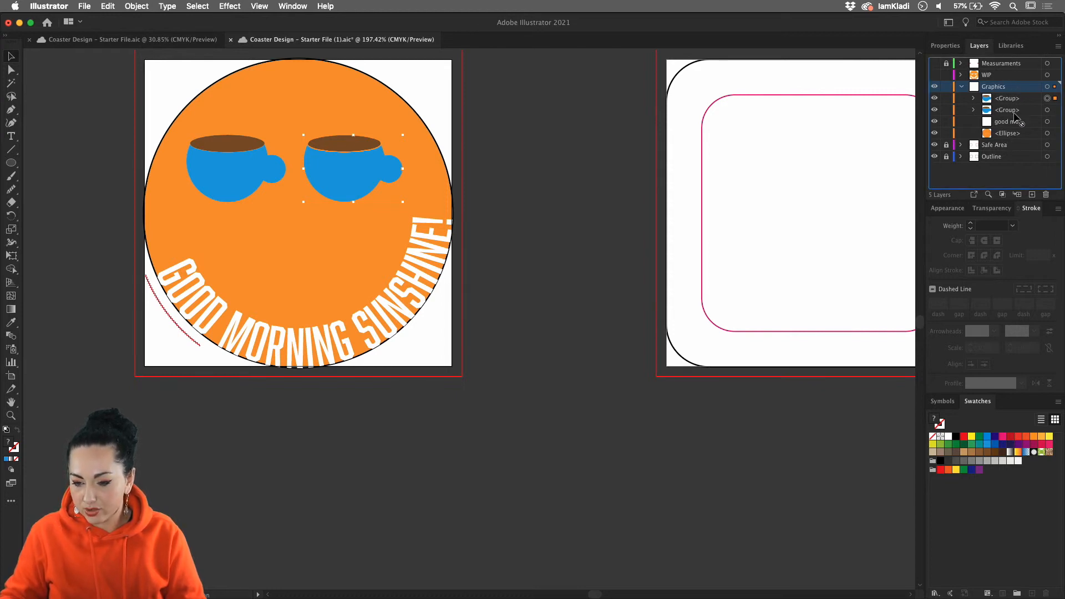
pyautogui.click(962, 87)
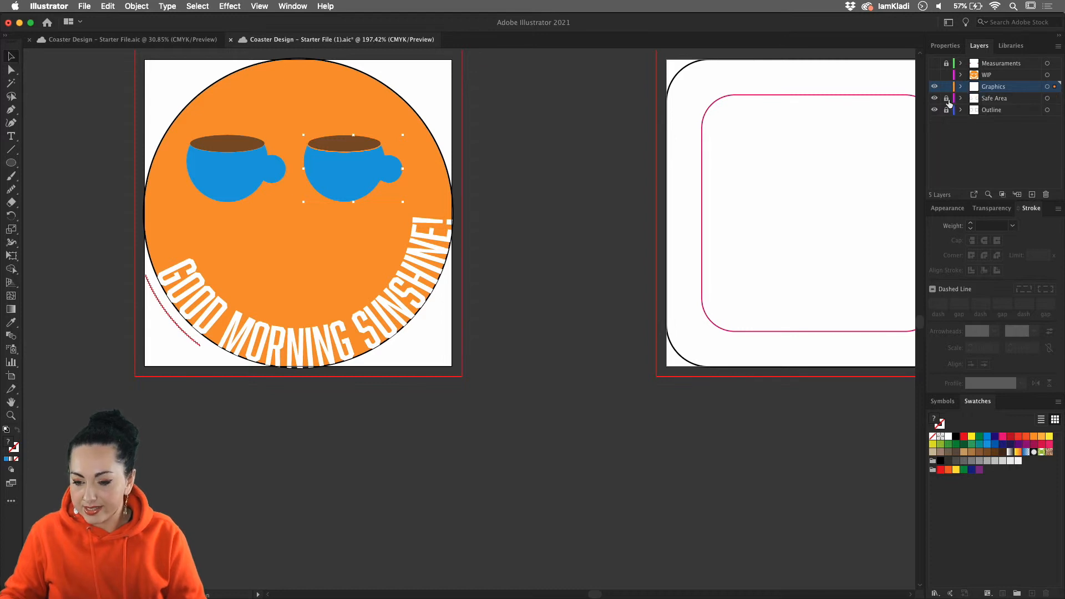
pyautogui.click(948, 100)
pyautogui.moveTo(977, 87); pyautogui.dragTo(983, 98)
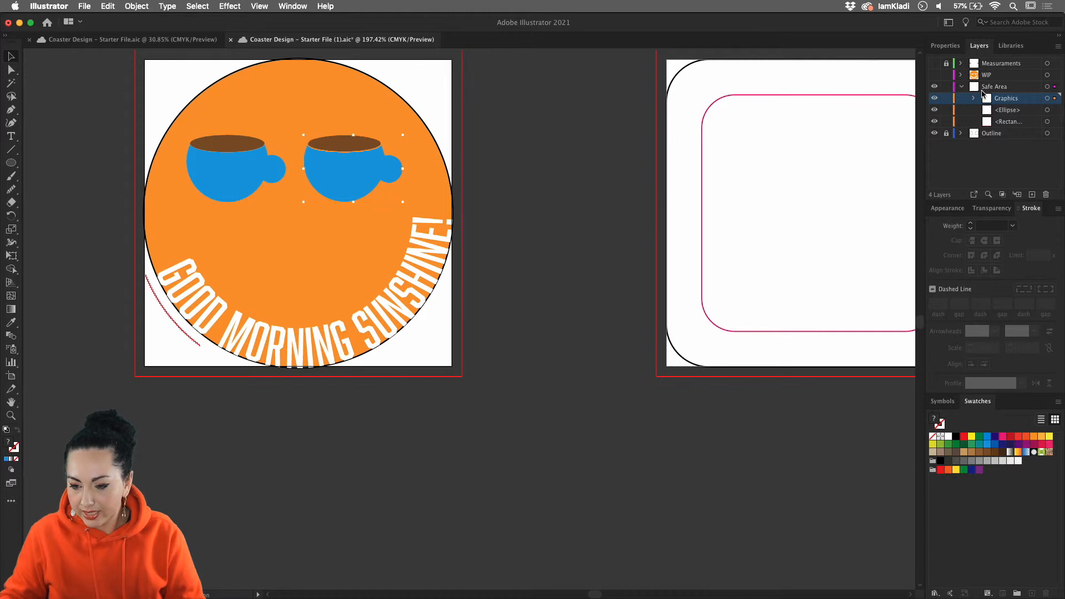
pyautogui.click(962, 88)
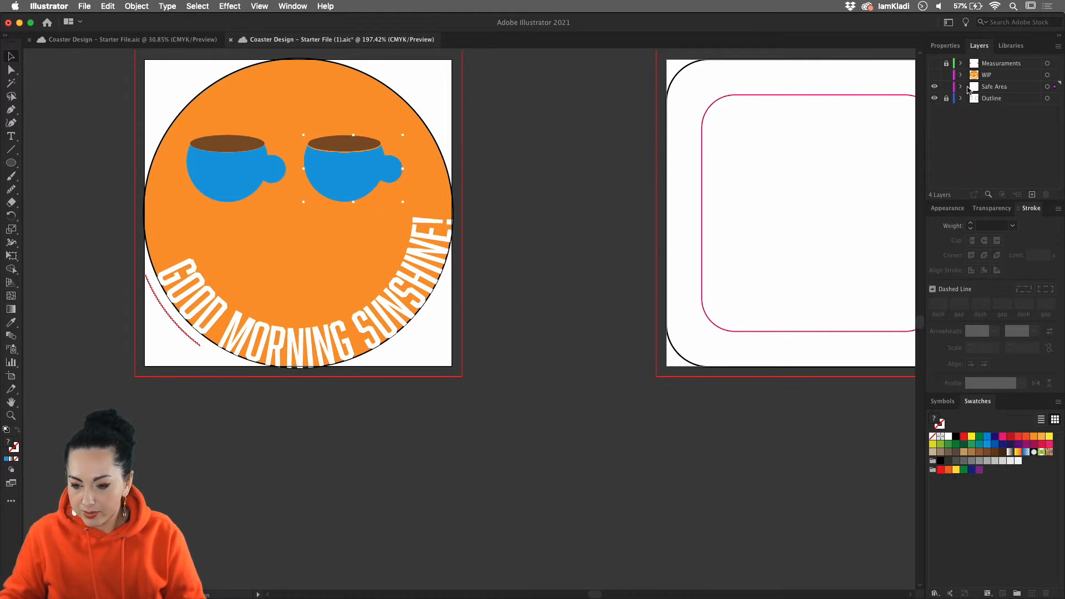
pyautogui.press('super+z')
# Step: Move the Safe Area layer above Graphics and nudge the left cup to the right, into the safe-area circle
pyautogui.moveTo(987, 89); pyautogui.dragTo(1002, 105)
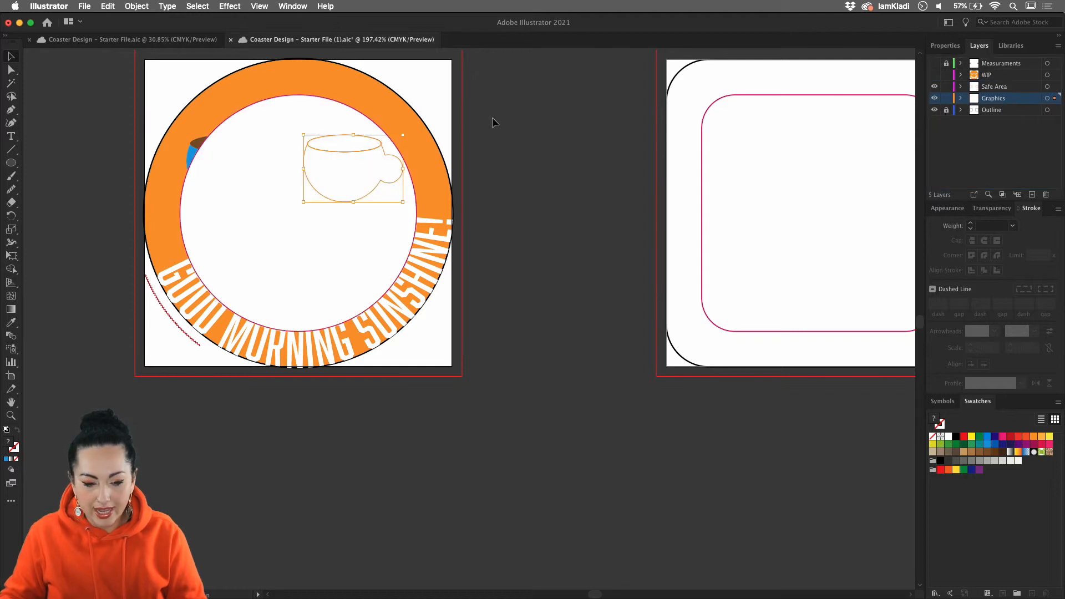
pyautogui.click(194, 153)
pyautogui.hotkey('shift', 'Right')
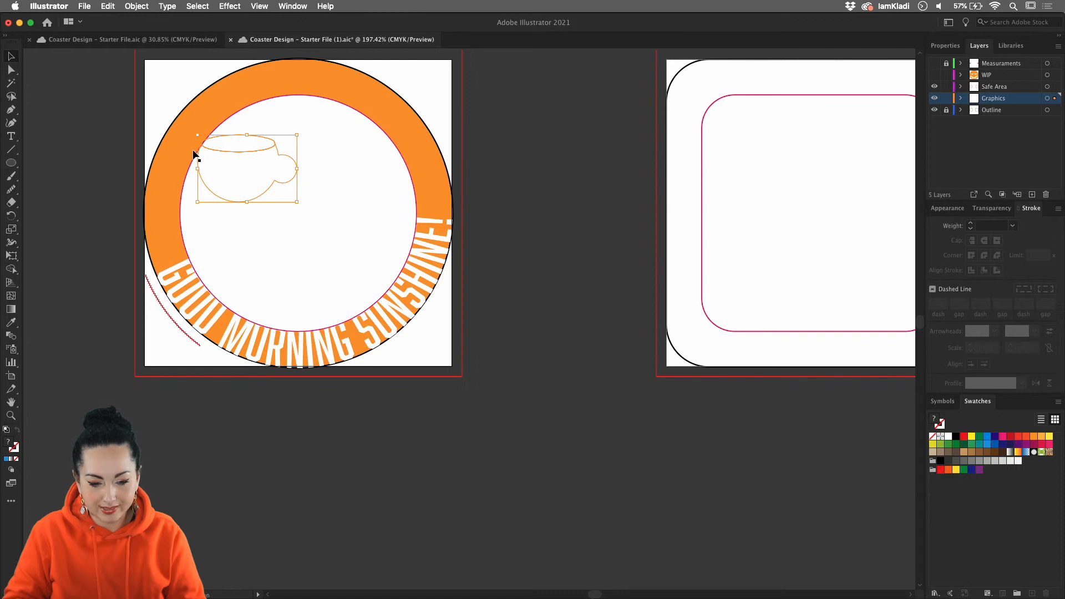
# Step: Scale the curved text's circular path down proportionally about its center so it fits inside the safe-area circle
pyautogui.click(368, 333)
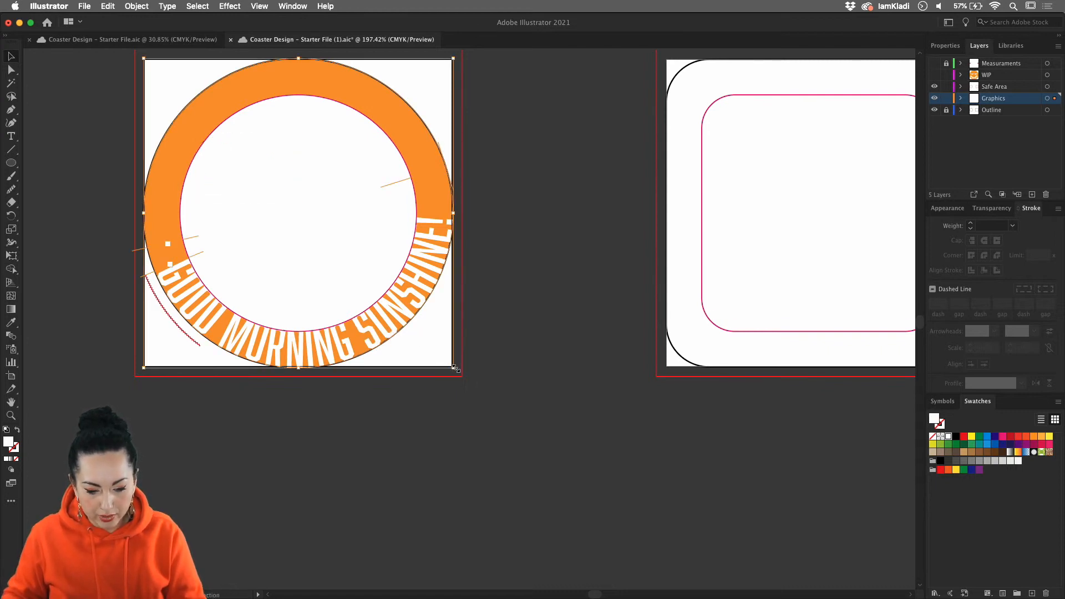
pyautogui.moveTo(454, 368); pyautogui.dragTo(386, 301)
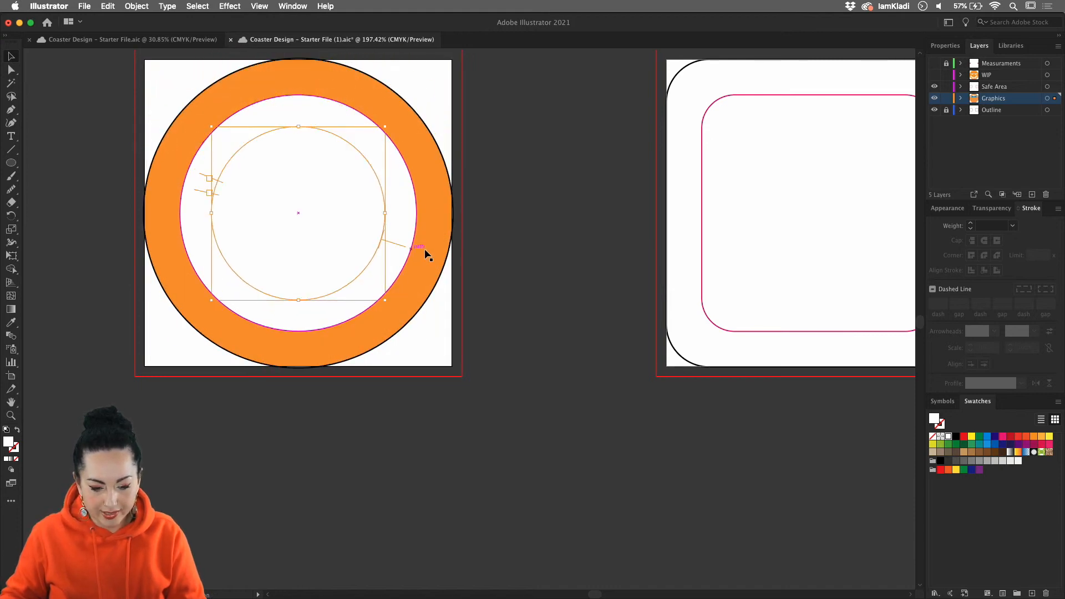
pyautogui.click(935, 87)
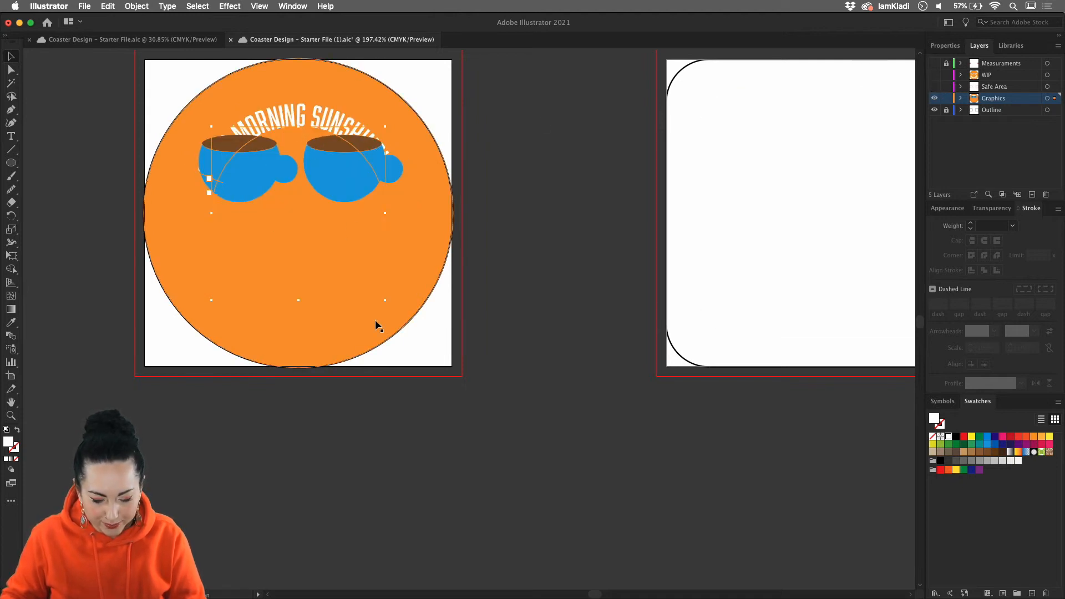
pyautogui.click(359, 289)
pyautogui.click(337, 122)
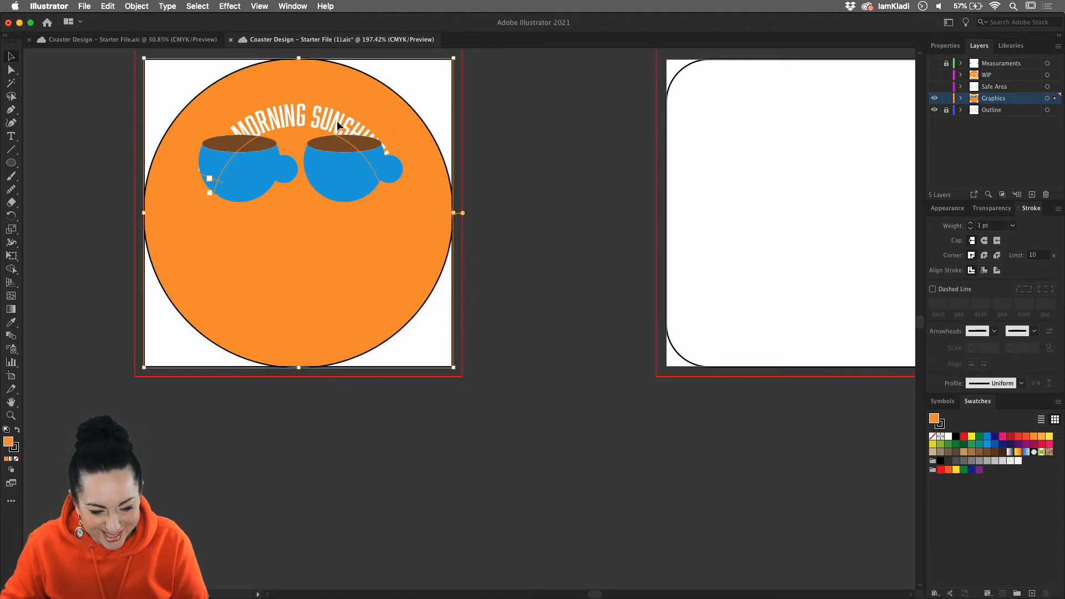
pyautogui.press('t')
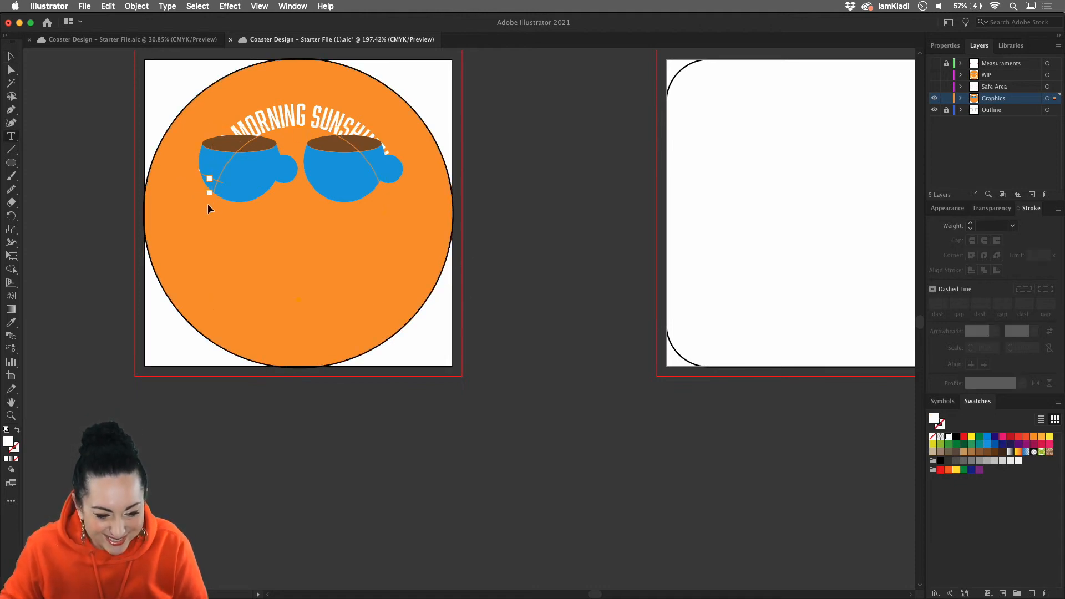
pyautogui.click(211, 182)
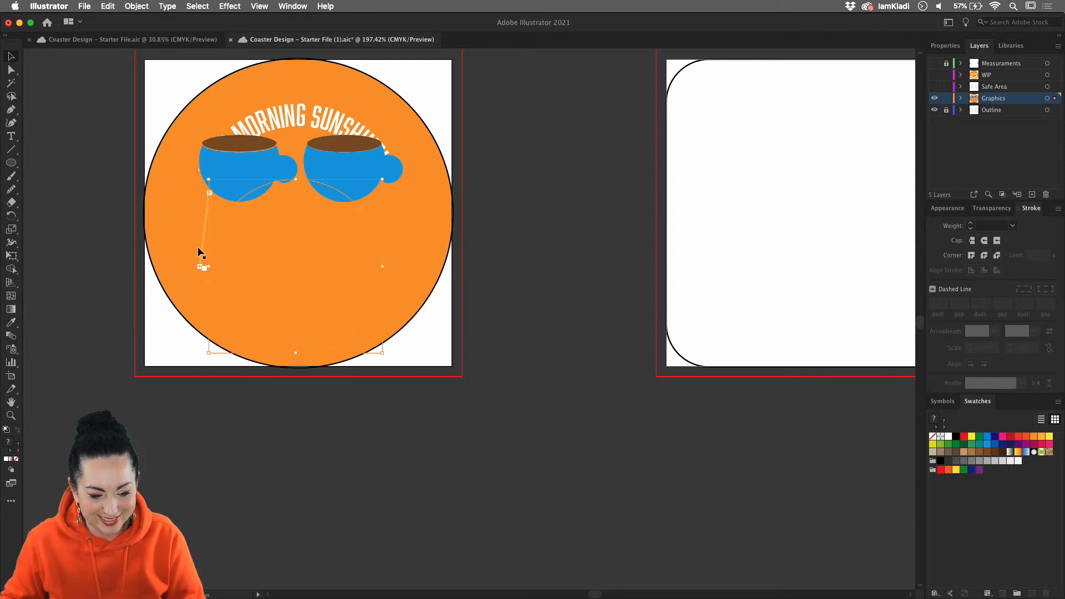
pyautogui.press('Escape')
pyautogui.press('super+shift+a')
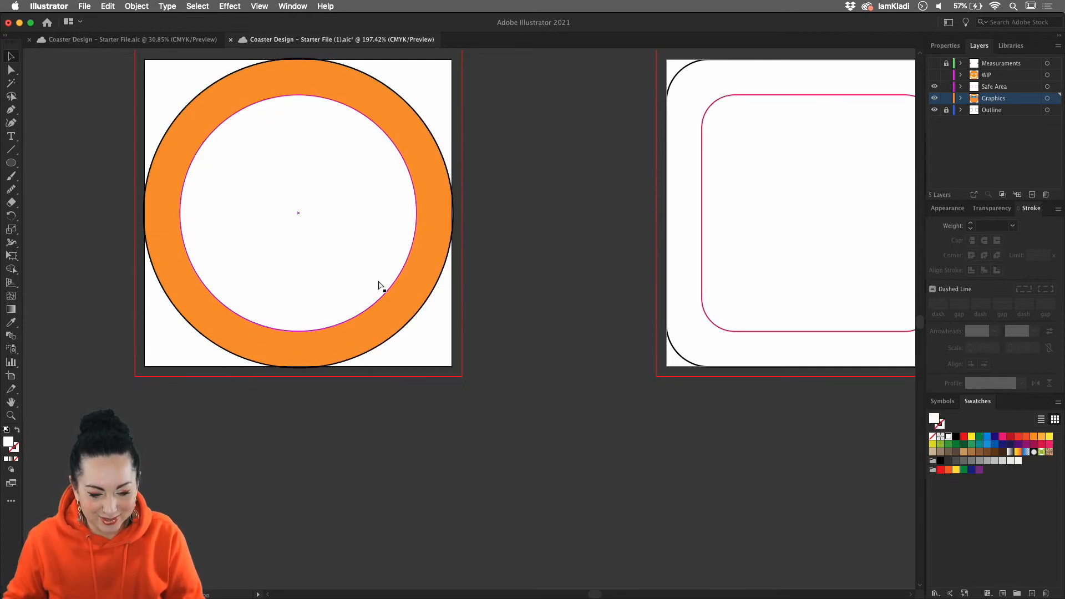
# Step: Undo the recent edits until both cups are back on the solid orange circle and the Safe Area layer is below Graphics
pyautogui.click(379, 285)
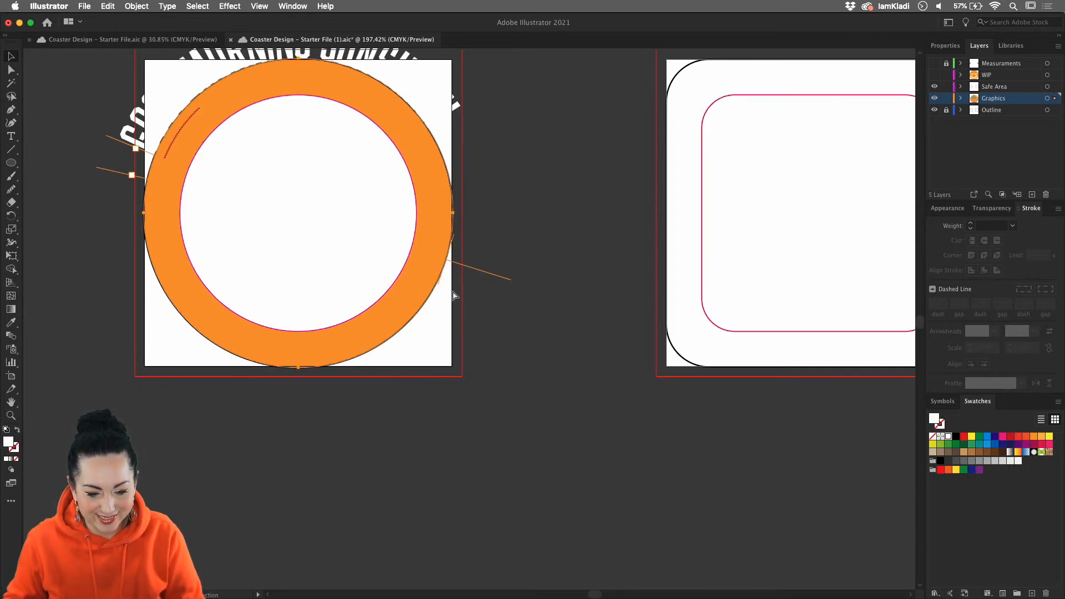
pyautogui.press('super+z')
pyautogui.press('super+z')
pyautogui.press('super+z')
pyautogui.press('super+z')
pyautogui.press('super+z')
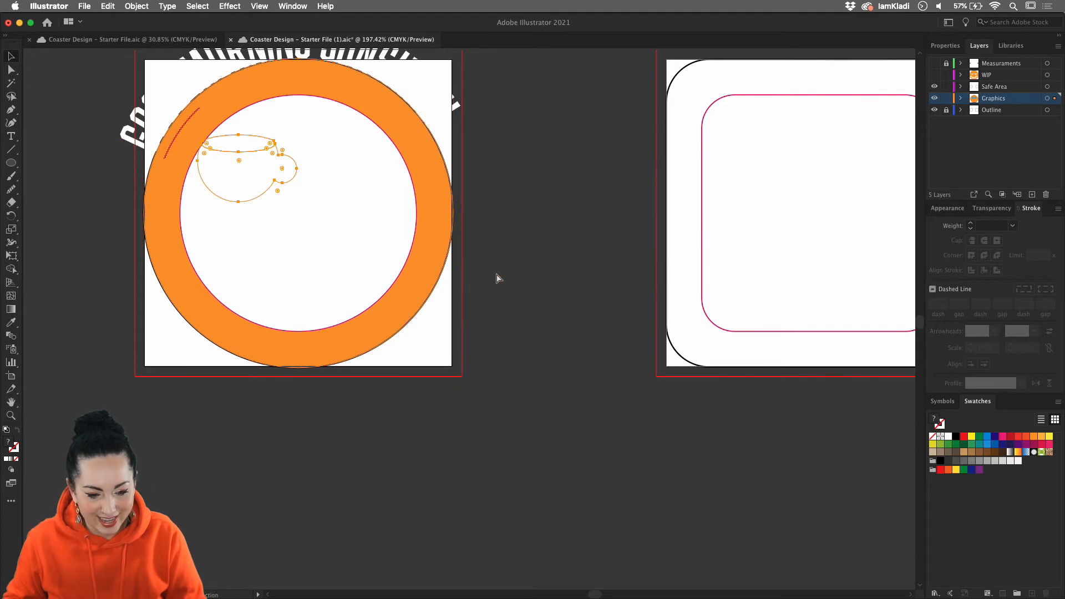
pyautogui.press('super+z')
pyautogui.press('super+z')
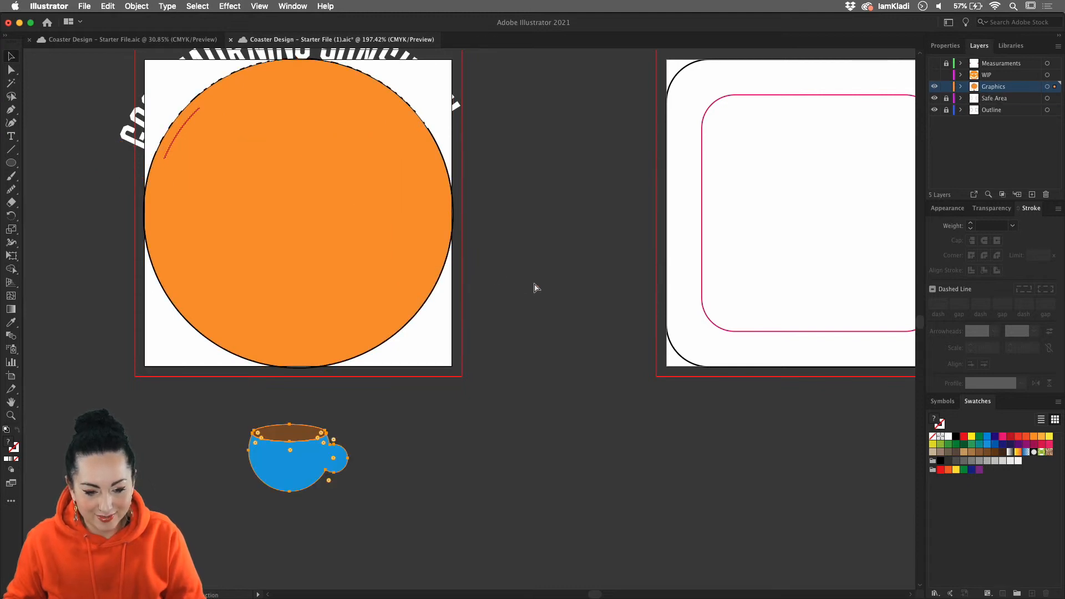
pyautogui.press('super+z')
pyautogui.press('super+z')
pyautogui.press('super+z')
pyautogui.press('super+z')
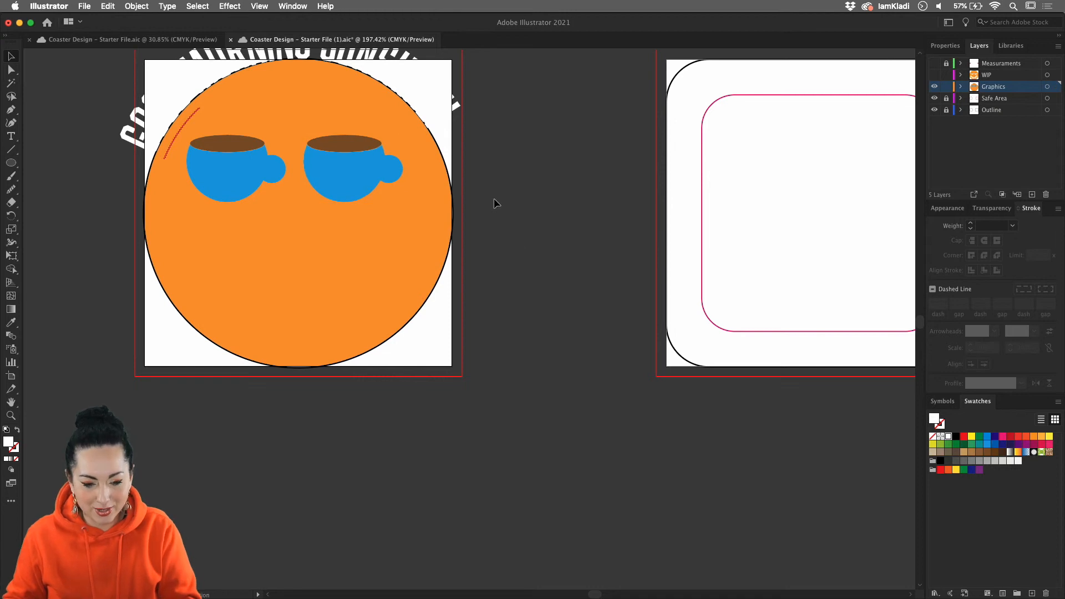
pyautogui.press('super+z')
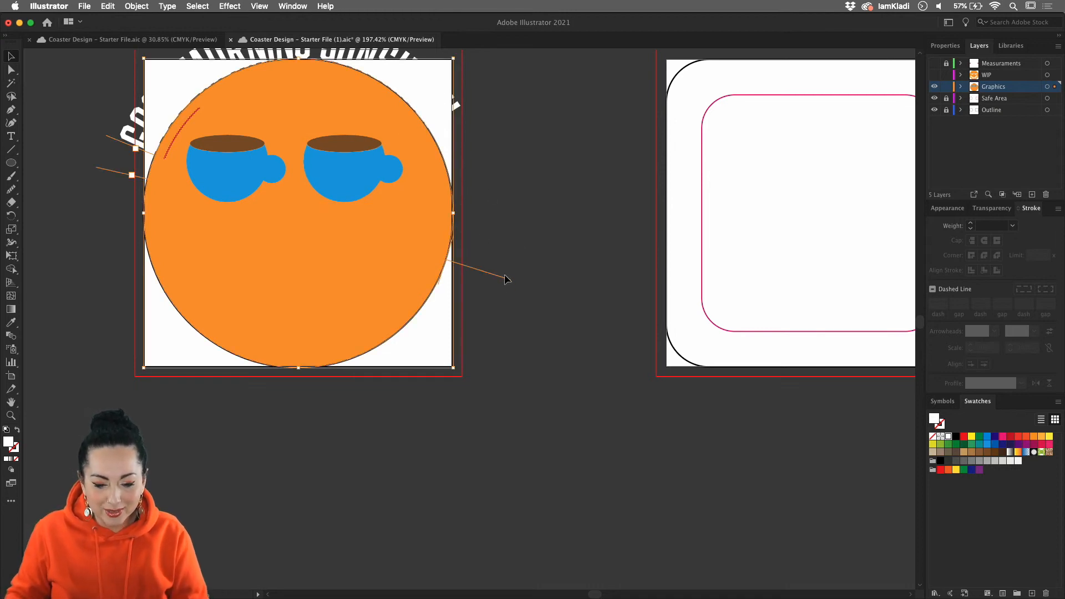
# Step: Flip the curved "good morning sunshine!" text to the inside of its circular path using the path's center bracket
pyautogui.moveTo(493, 277); pyautogui.dragTo(473, 264)
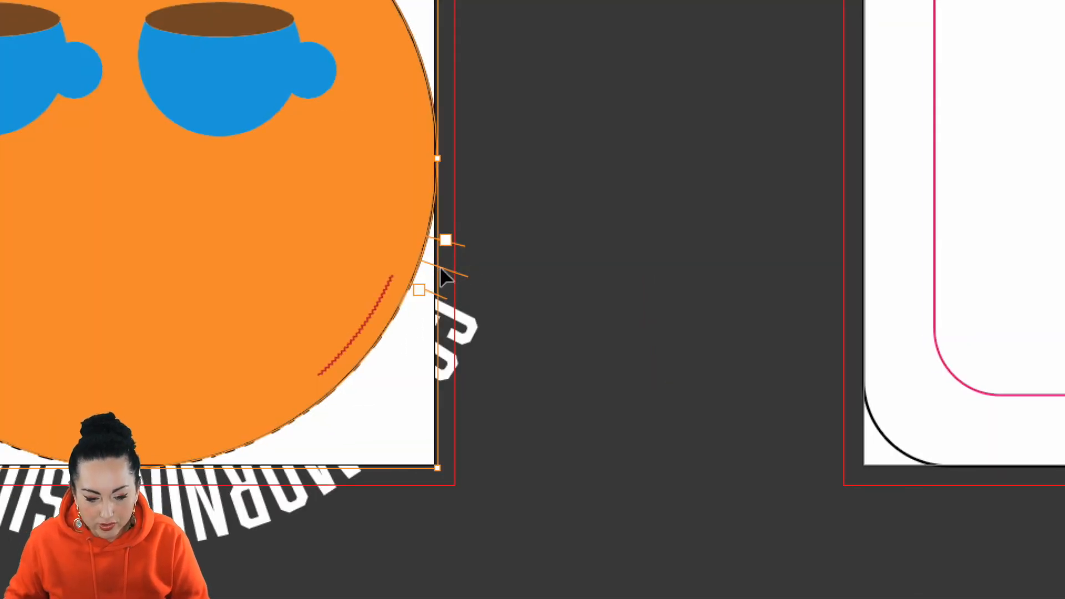
pyautogui.moveTo(441, 266); pyautogui.dragTo(405, 253)
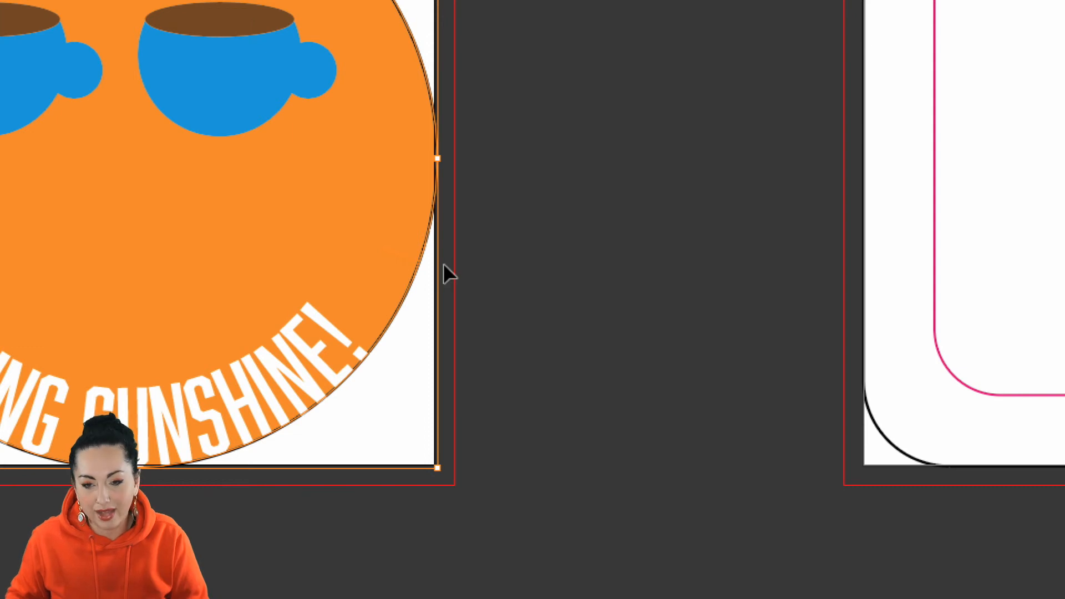
pyautogui.click(471, 273)
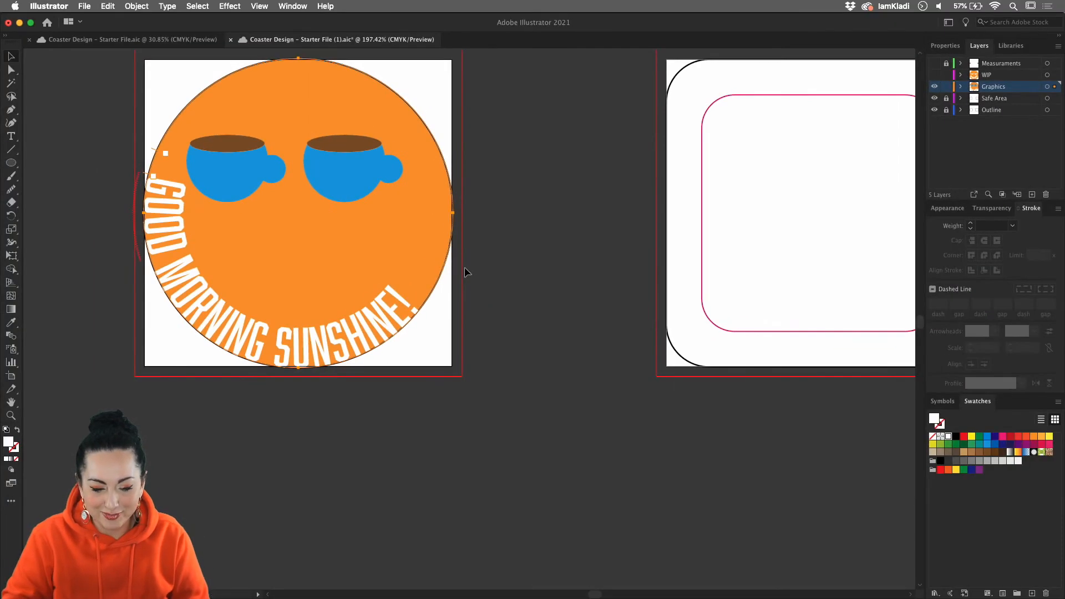
pyautogui.click(382, 285)
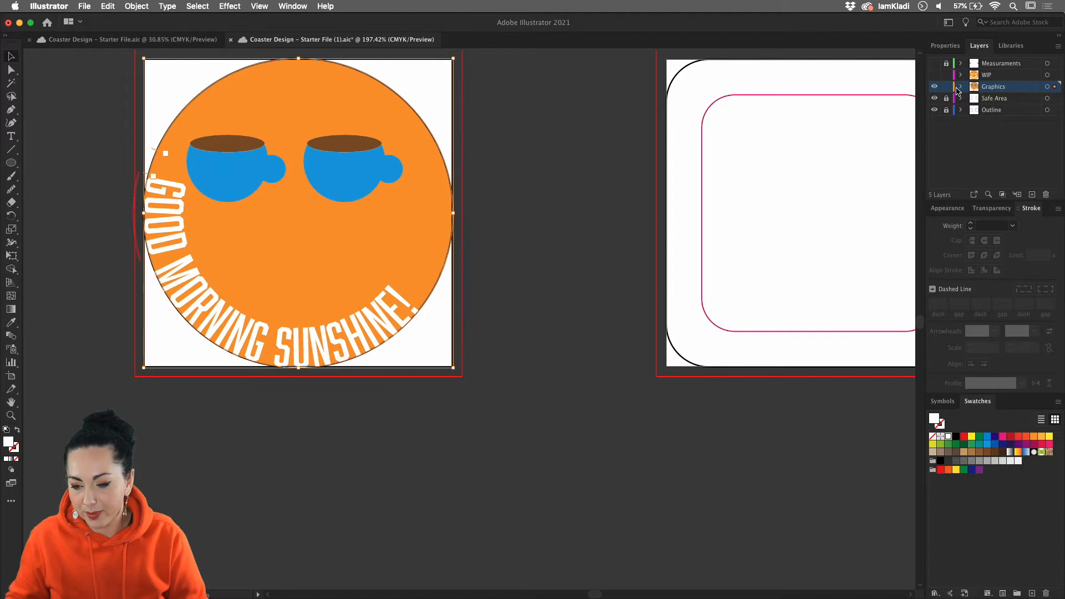
# Step: Change the Graphics layer's highlight color to a bright green in its layer options
pyautogui.doubleClick(1021, 88)
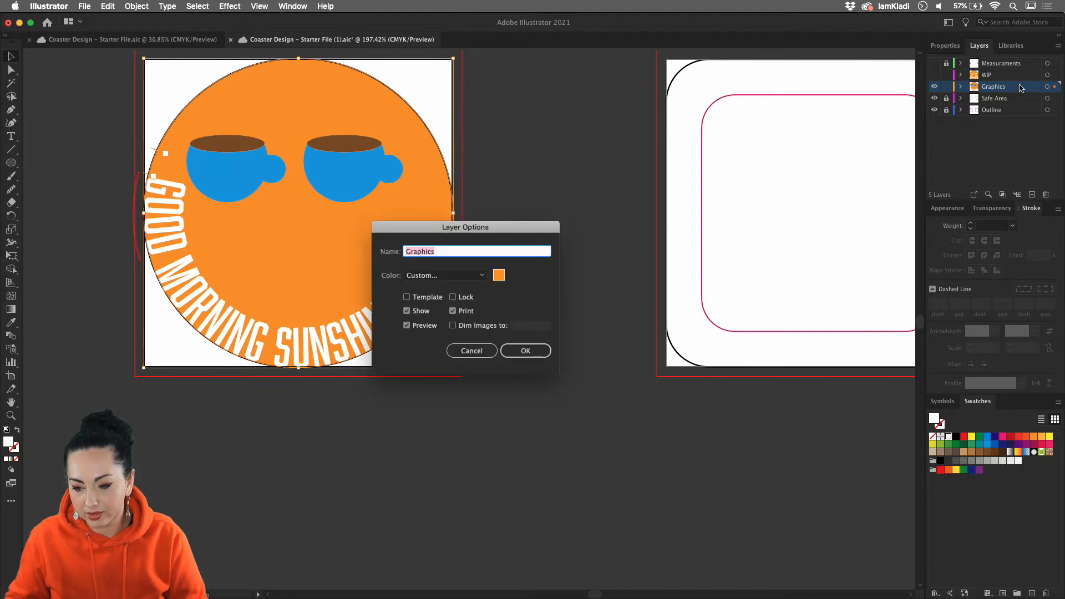
pyautogui.click(499, 275)
pyautogui.moveTo(499, 325); pyautogui.dragTo(492, 310)
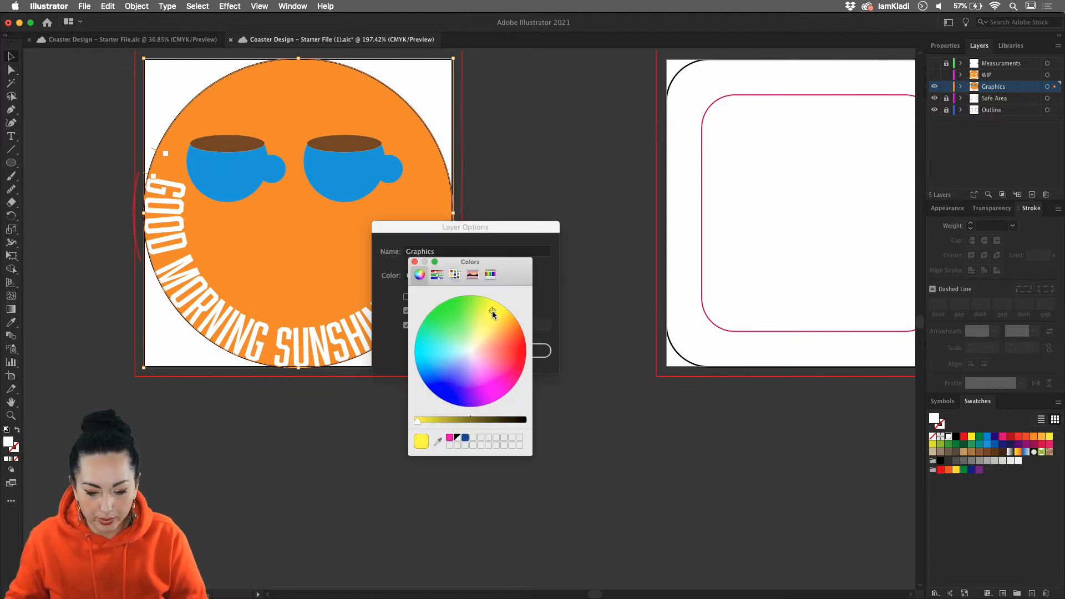
pyautogui.click(462, 322)
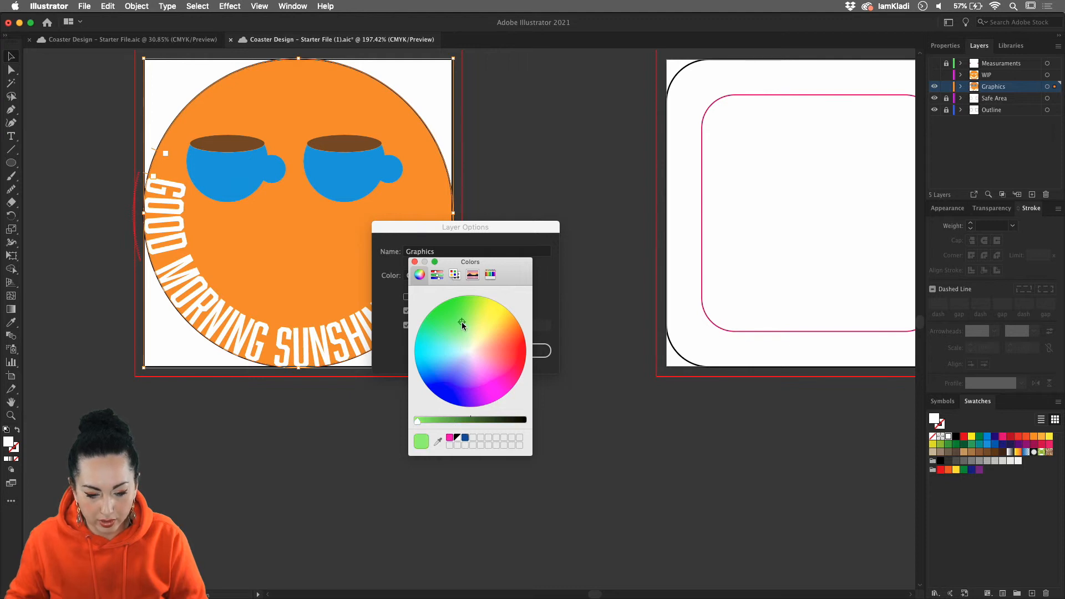
pyautogui.click(461, 304)
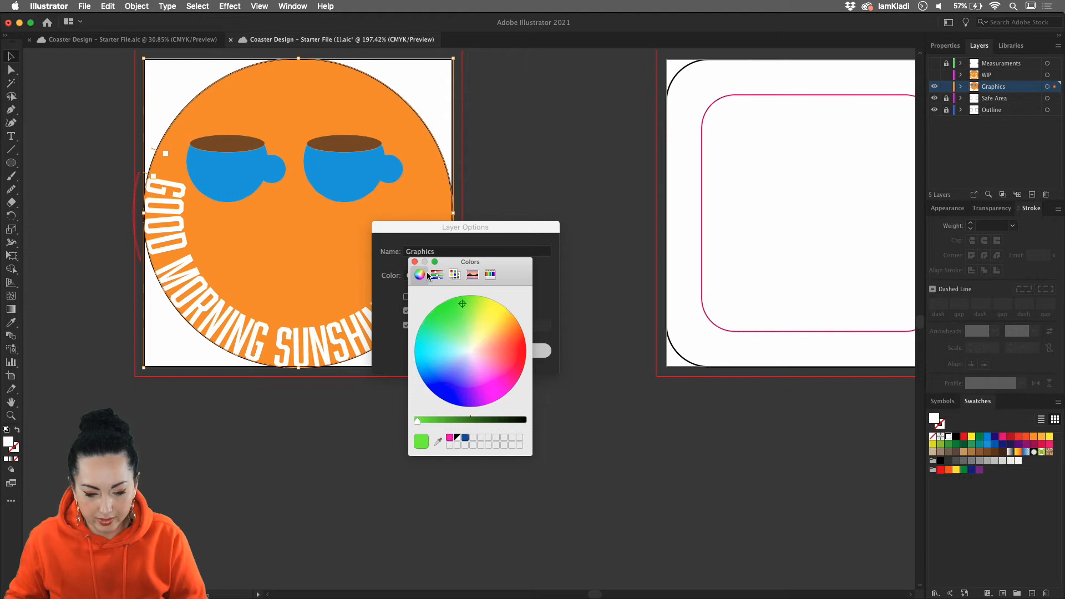
pyautogui.click(415, 261)
pyautogui.click(532, 349)
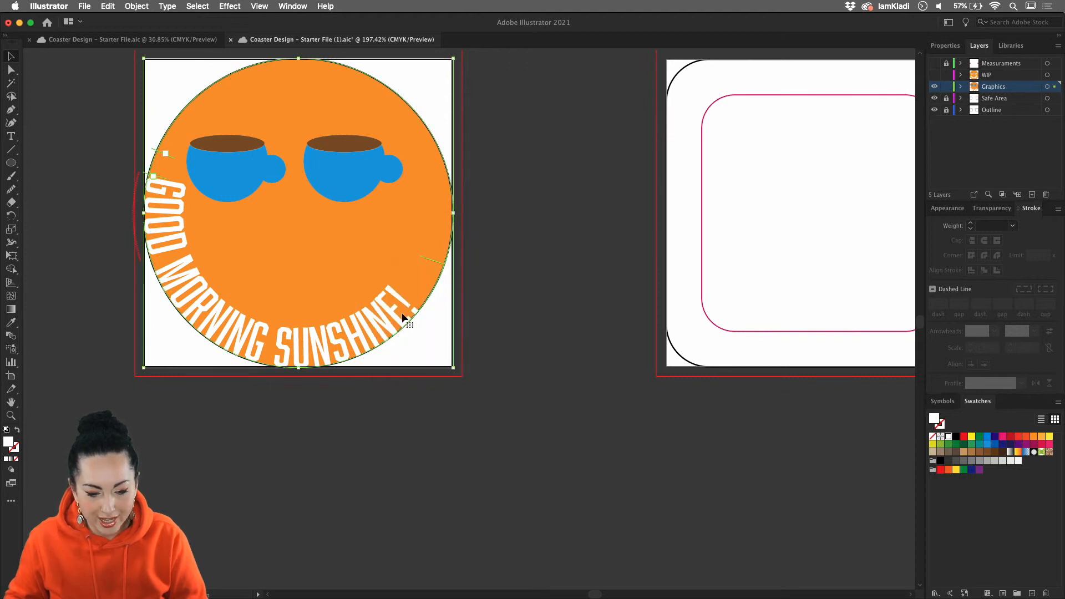
# Step: Slide the curved text along the inside of the circle so it forms a smile below the two cups, then deselect it
pyautogui.scroll(10, 435, 256)
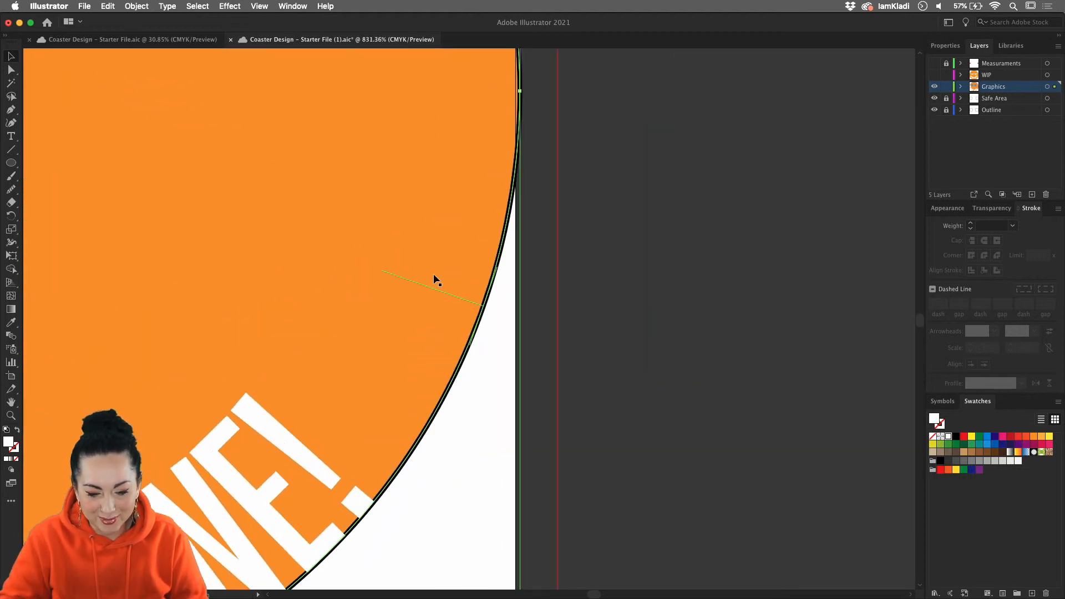
pyautogui.scroll(-10, 452, 298)
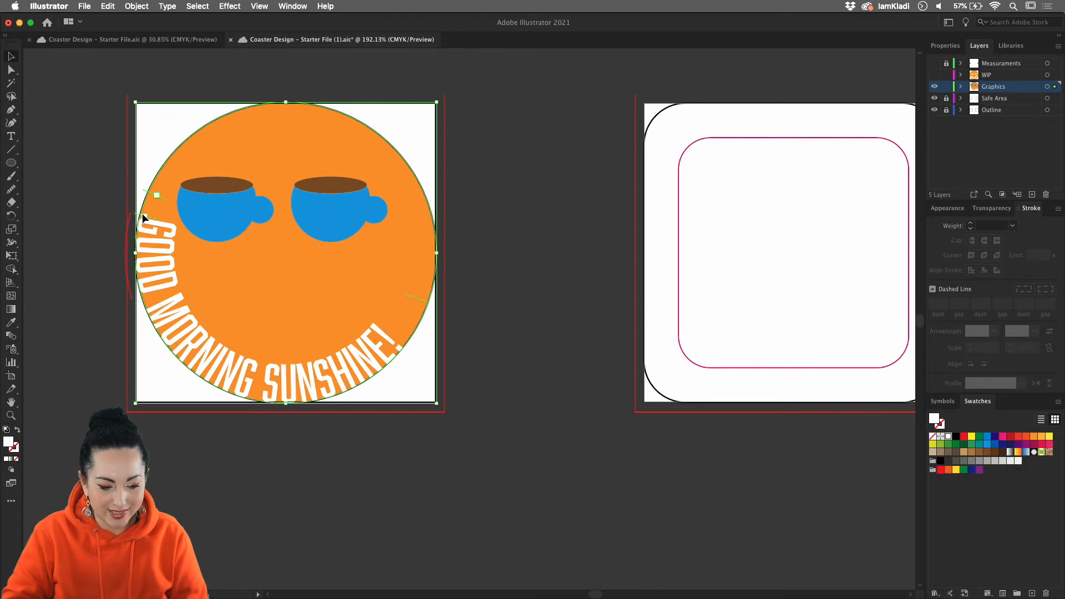
pyautogui.moveTo(143, 218); pyautogui.dragTo(176, 280)
pyautogui.click(522, 364)
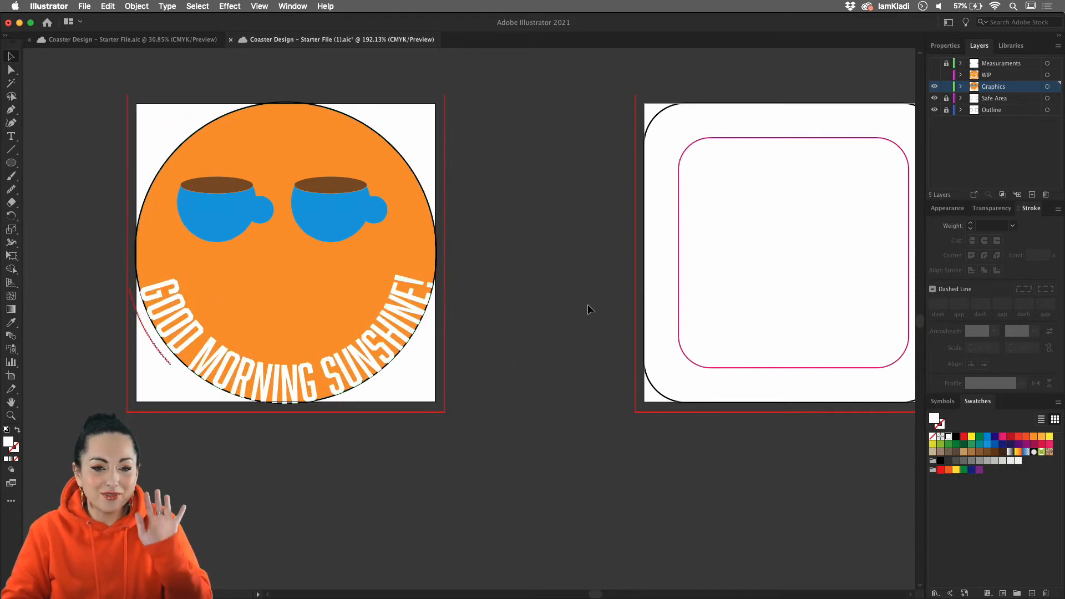
# Step: Hide the Graphics layer and show the WIP layer with the finished coaster design
pyautogui.click(935, 86)
pyautogui.click(935, 75)
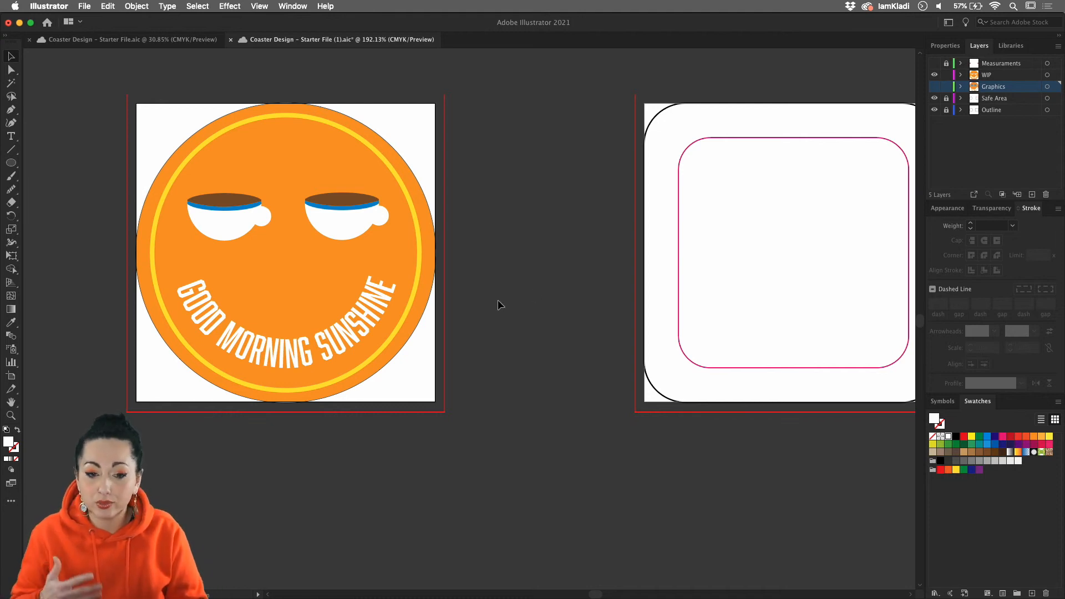
pyautogui.scroll(-5, 542, 383)
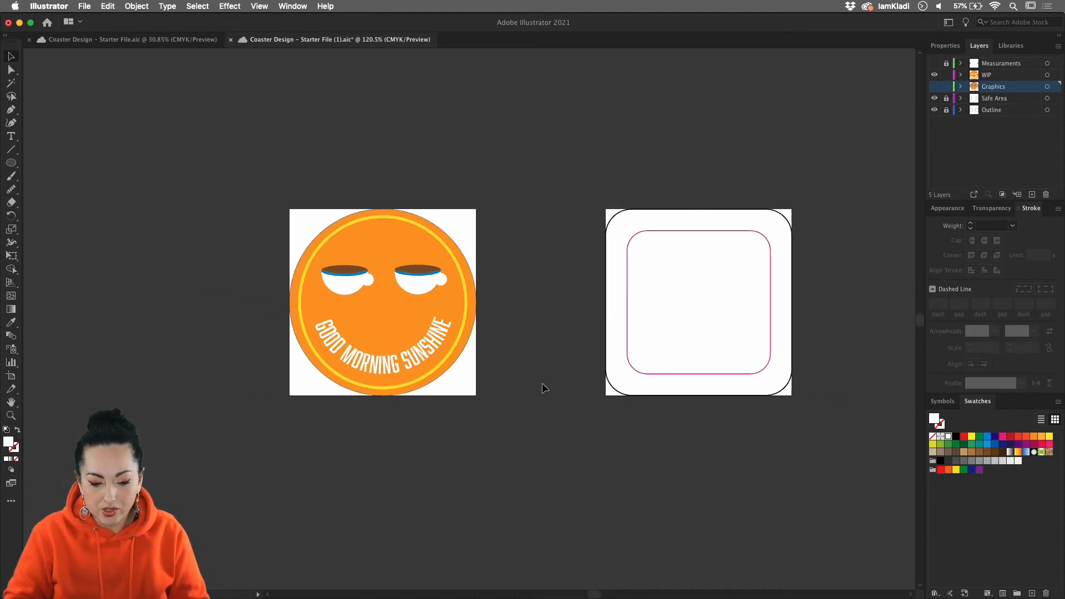
pyautogui.hscroll(2, 542, 383)
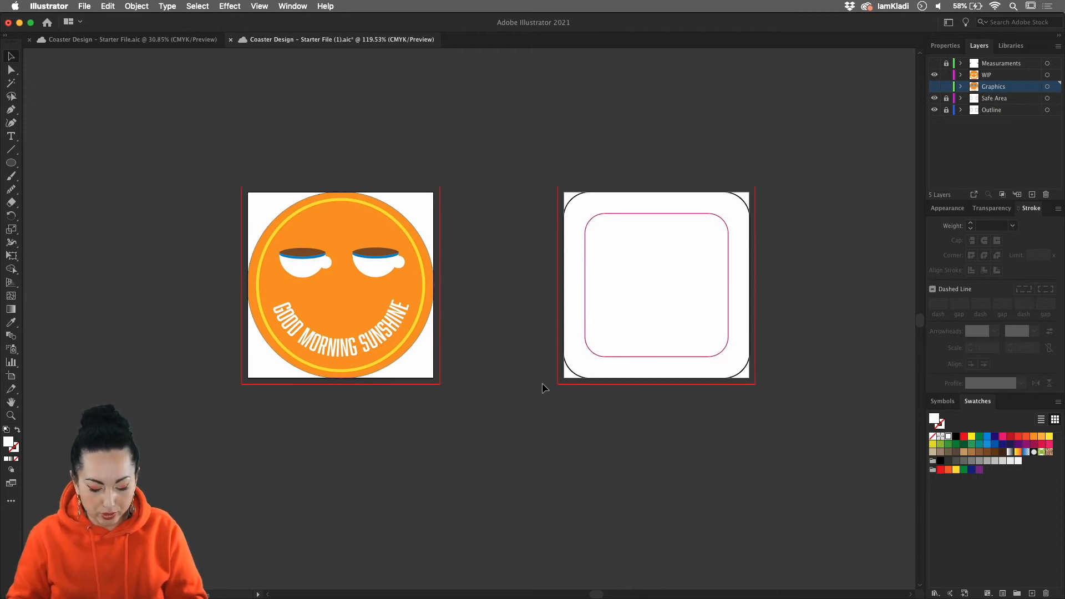
# Step: Export only the Round artboard to the Desktop as a 1x PNG with the file name prefix ROUND COASTER
pyautogui.press('super+alt+e')
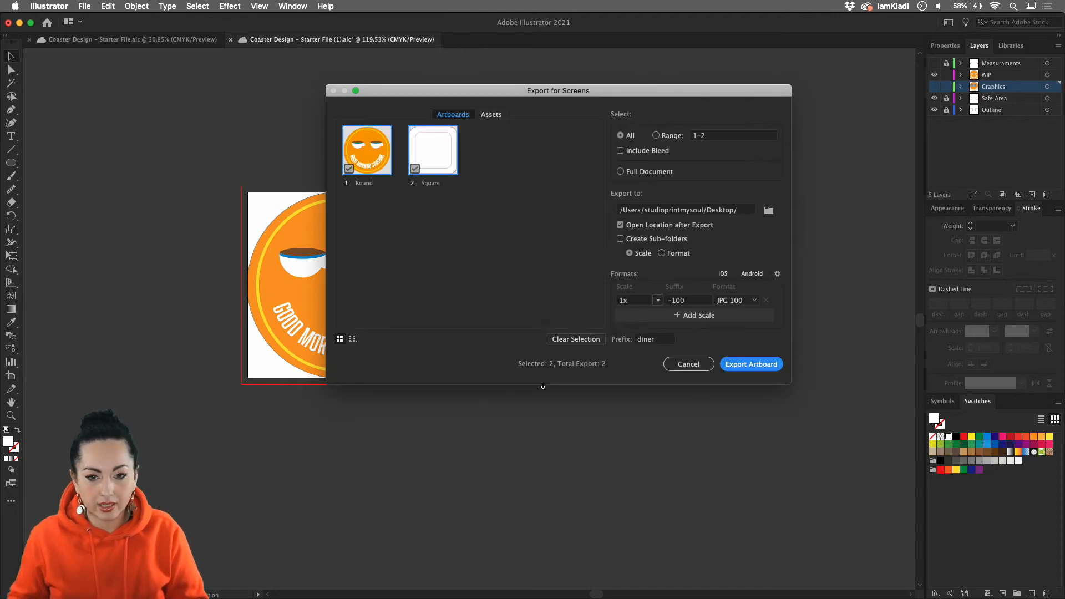
pyautogui.click(417, 168)
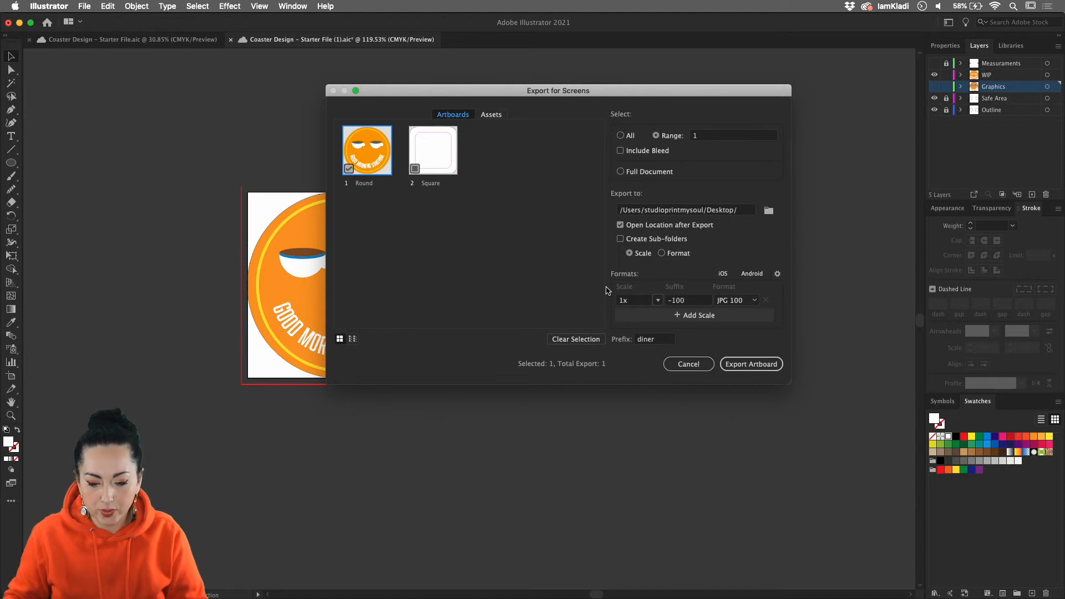
pyautogui.click(655, 339)
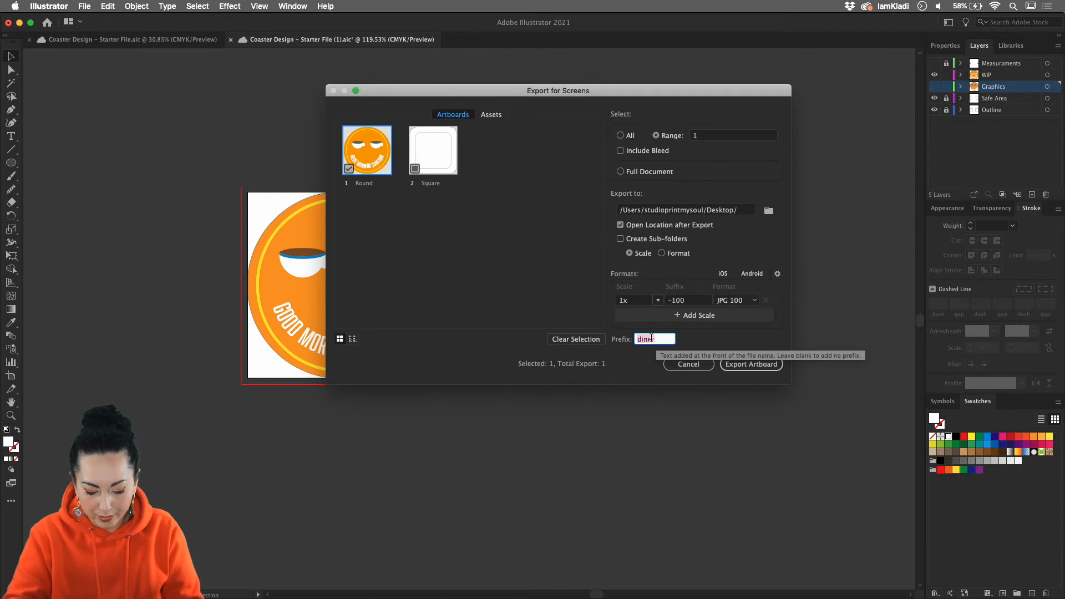
pyautogui.write('ROUND CO')
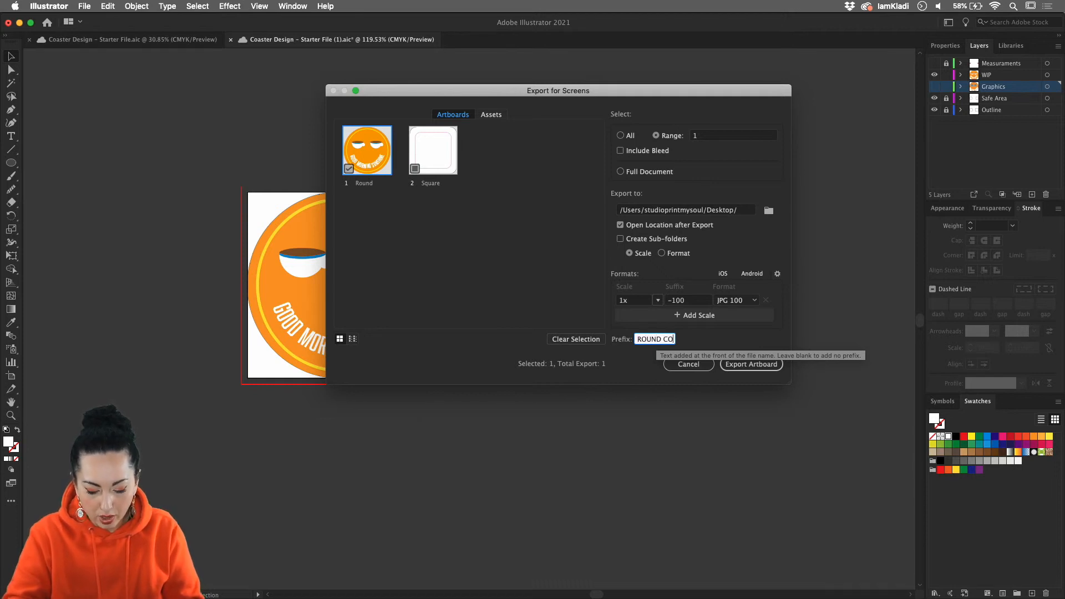
pyautogui.write('ASTER')
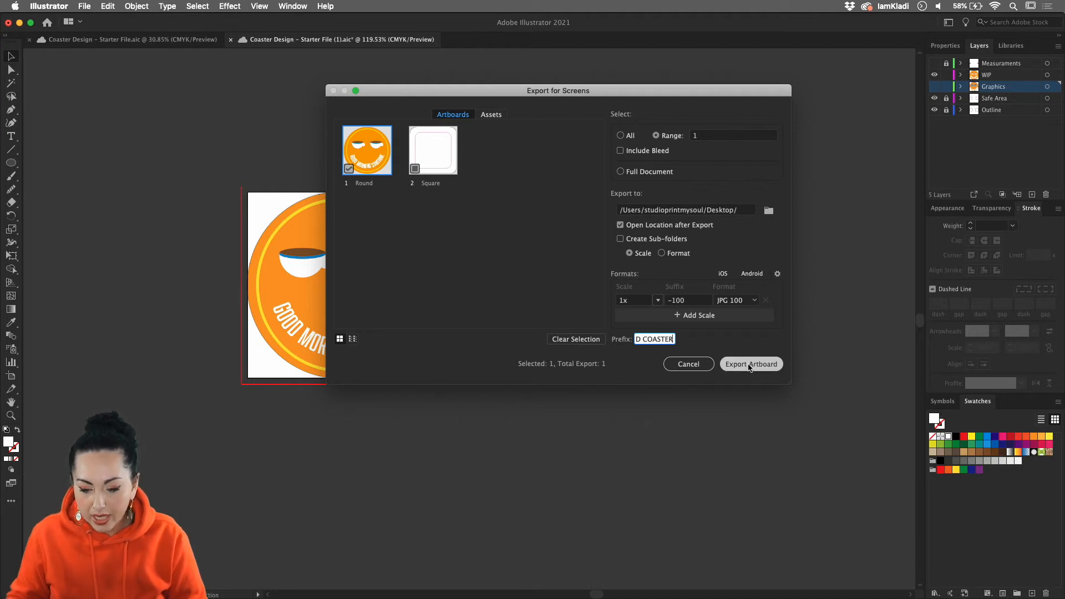
pyautogui.click(753, 301)
pyautogui.click(751, 312)
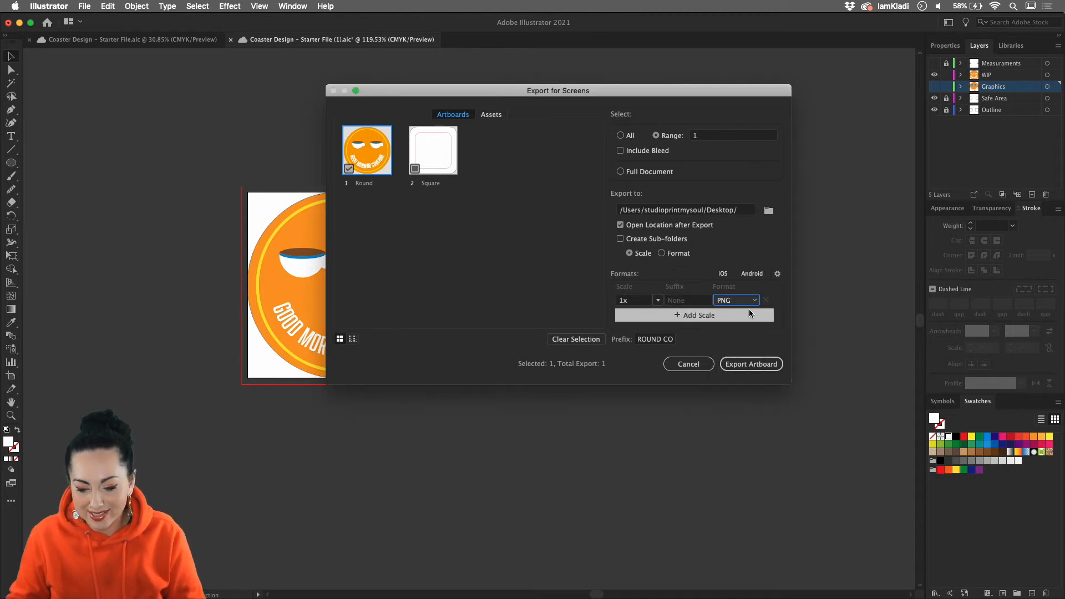
pyautogui.click(761, 364)
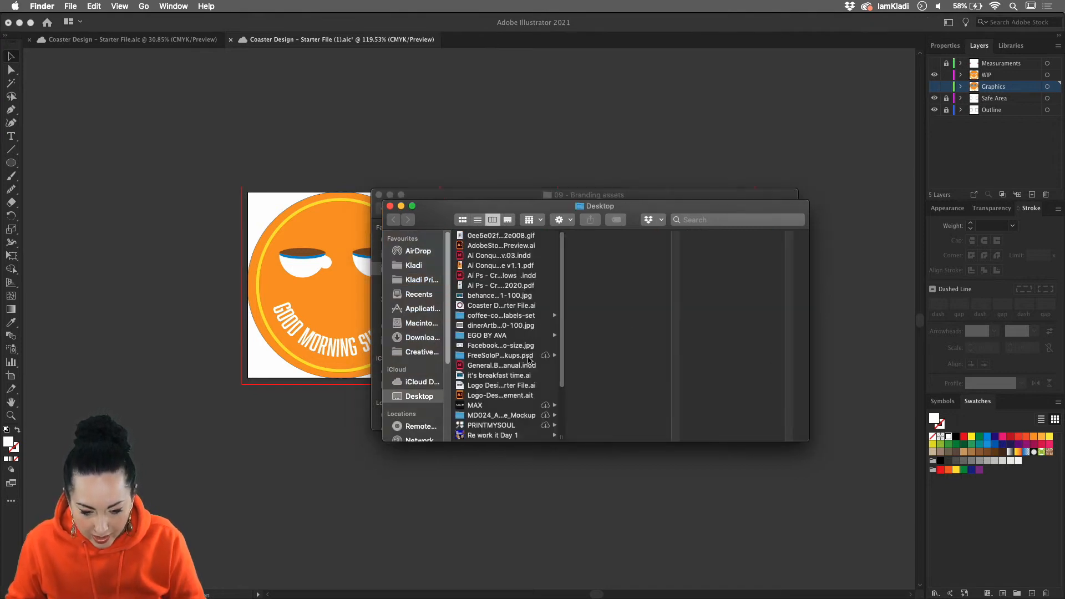
# Step: Find the exported ROUND COASTERRound.png on the Desktop and preview it
pyautogui.scroll(-3, 529, 359)
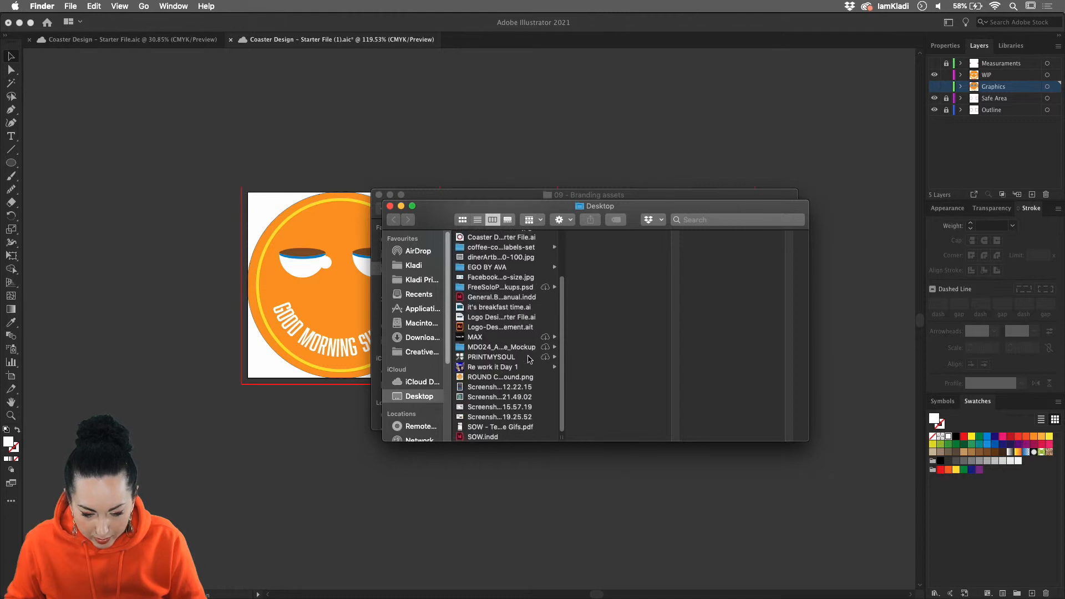
pyautogui.click(485, 378)
pyautogui.press('space')
pyautogui.press('space')
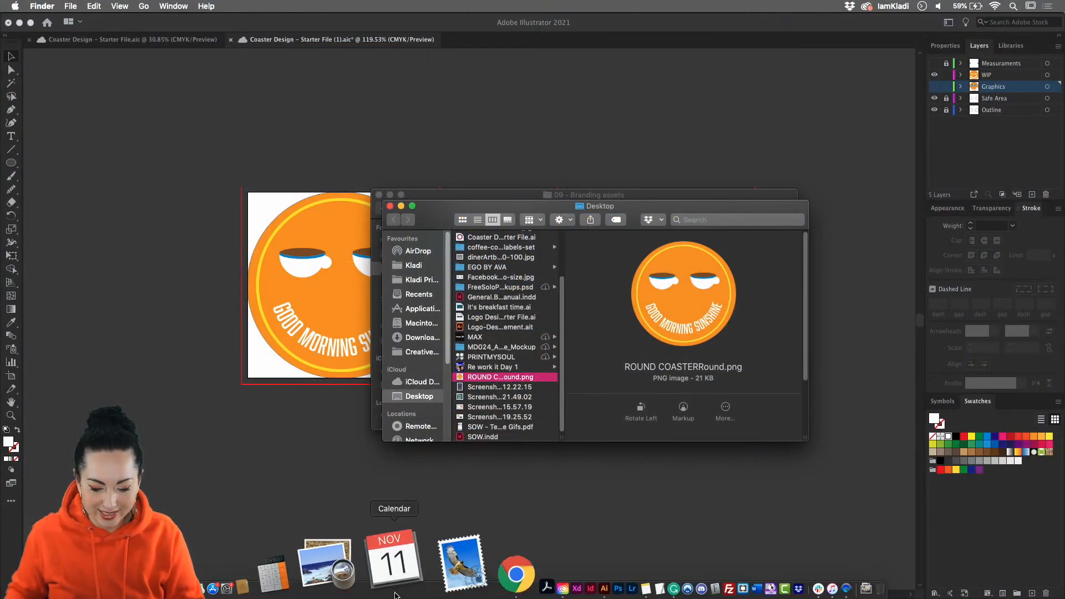
# Step: Switch to Chrome and find the challenge channel of the Adobe Illustrator server in Discord
pyautogui.click(438, 583)
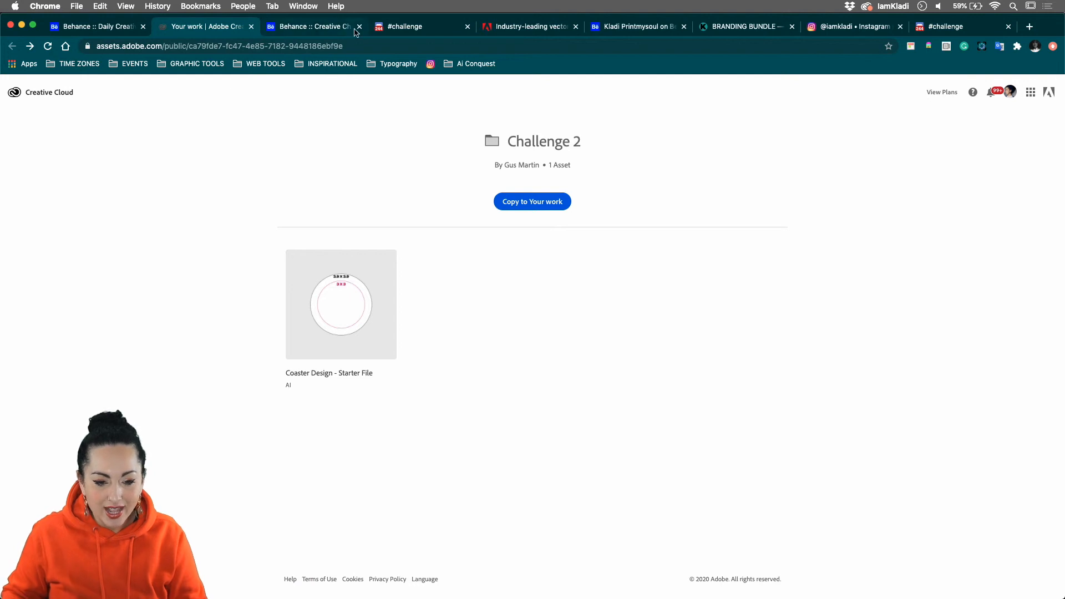
pyautogui.click(395, 29)
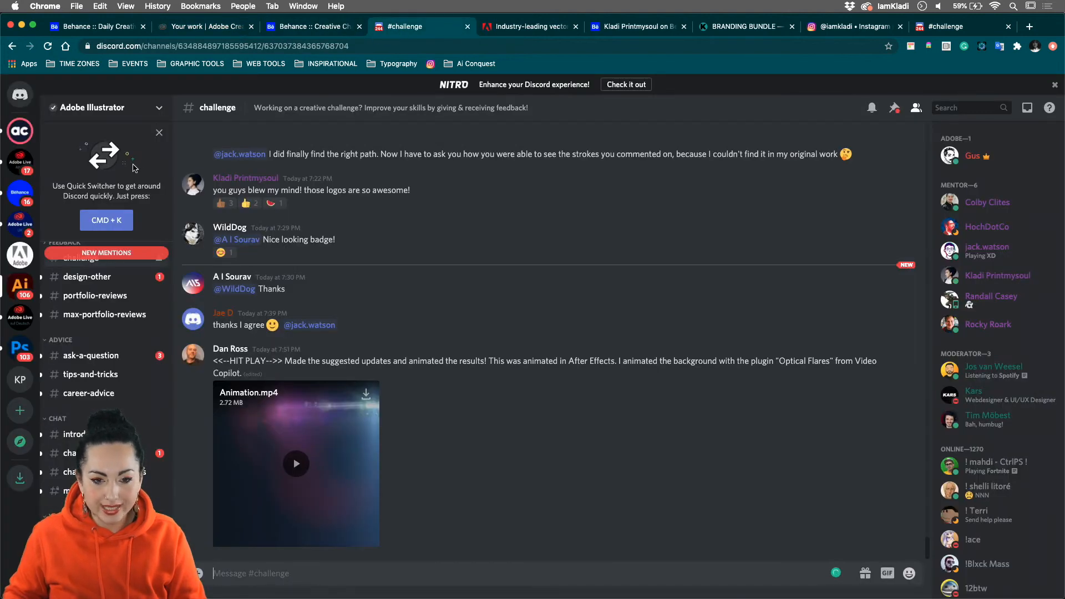
pyautogui.scroll(1, 82, 352)
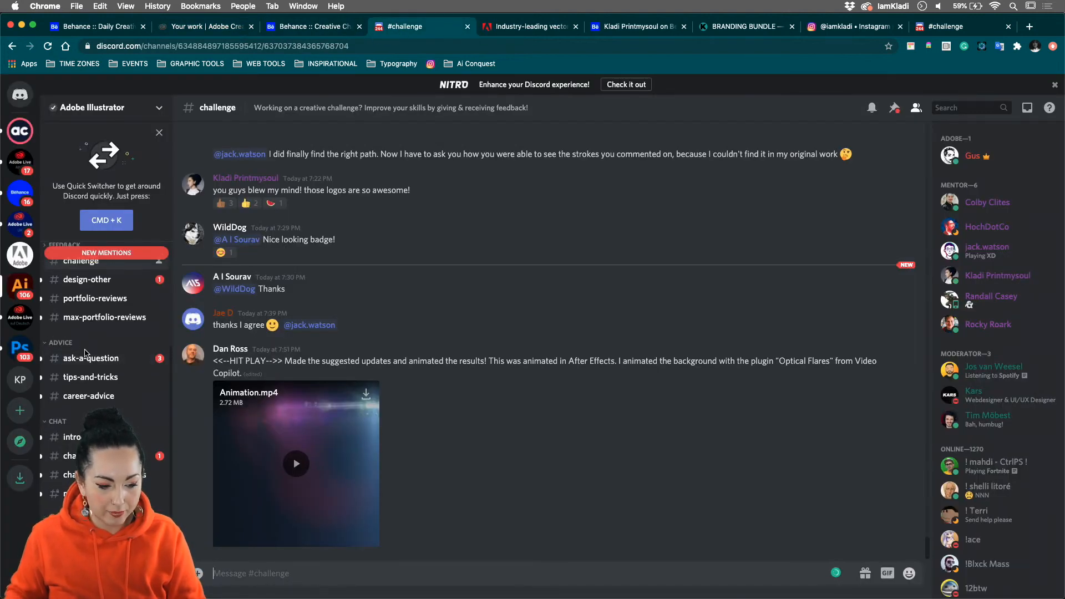
pyautogui.scroll(2, 81, 284)
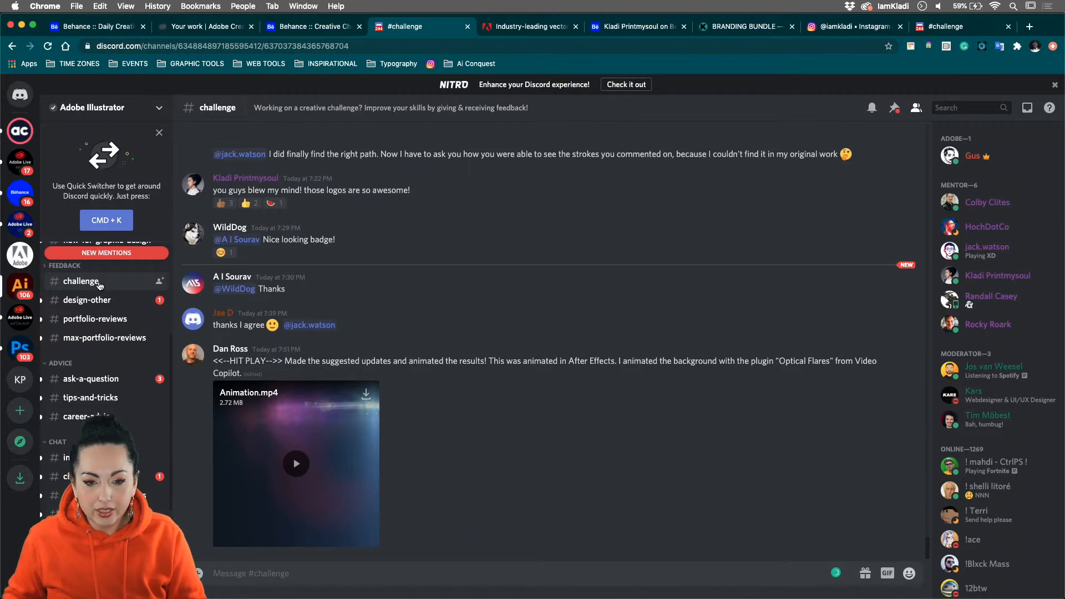
# Step: Attach ROUND COASTERRound.png from the Desktop to a new message in the challenge channel
pyautogui.click(198, 574)
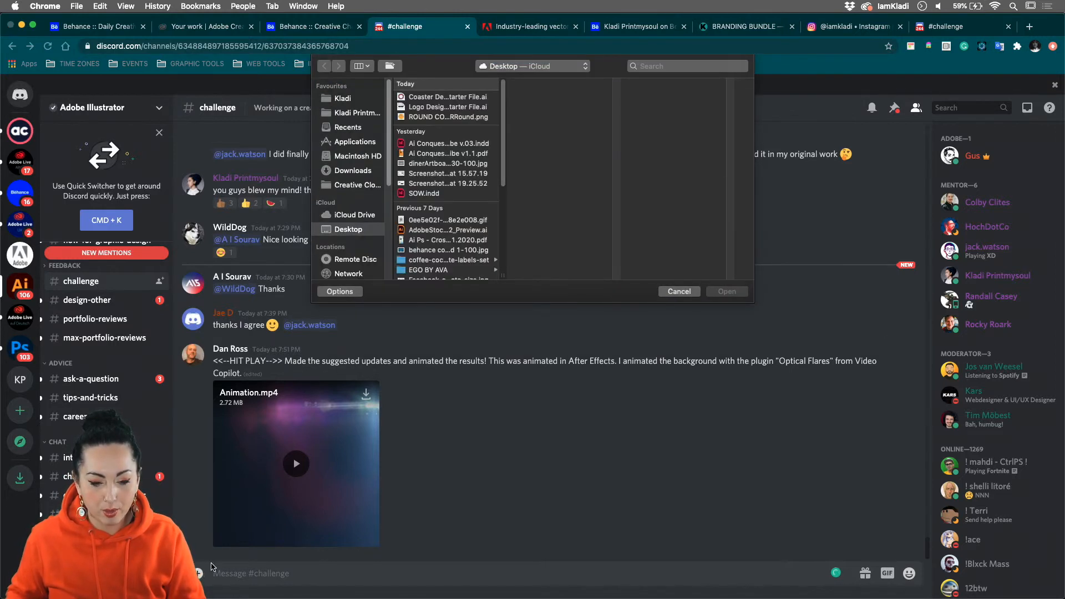
pyautogui.scroll(-5, 457, 224)
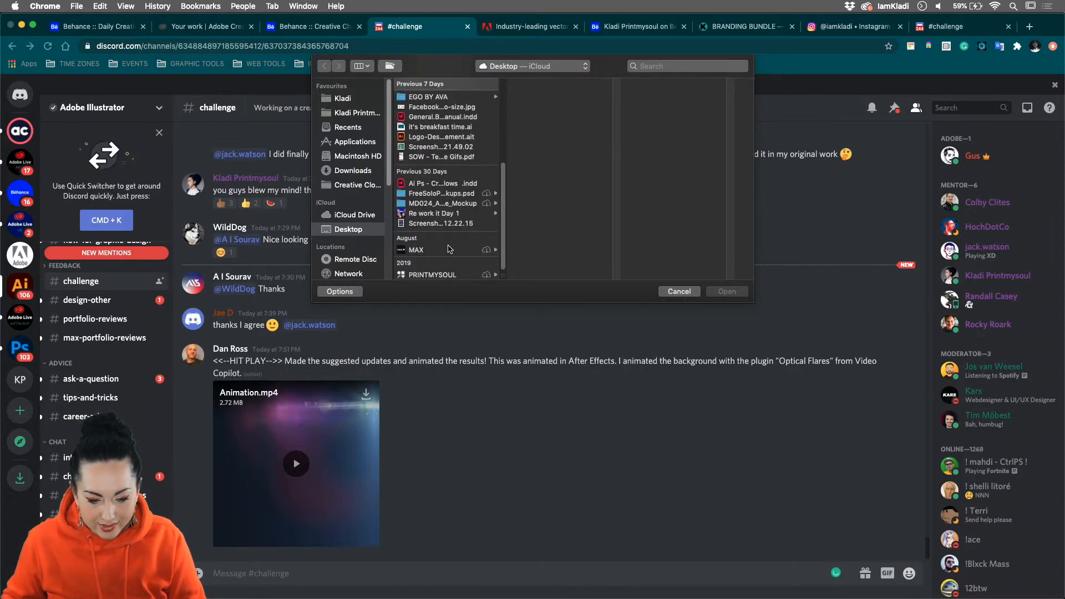
pyautogui.scroll(5, 441, 188)
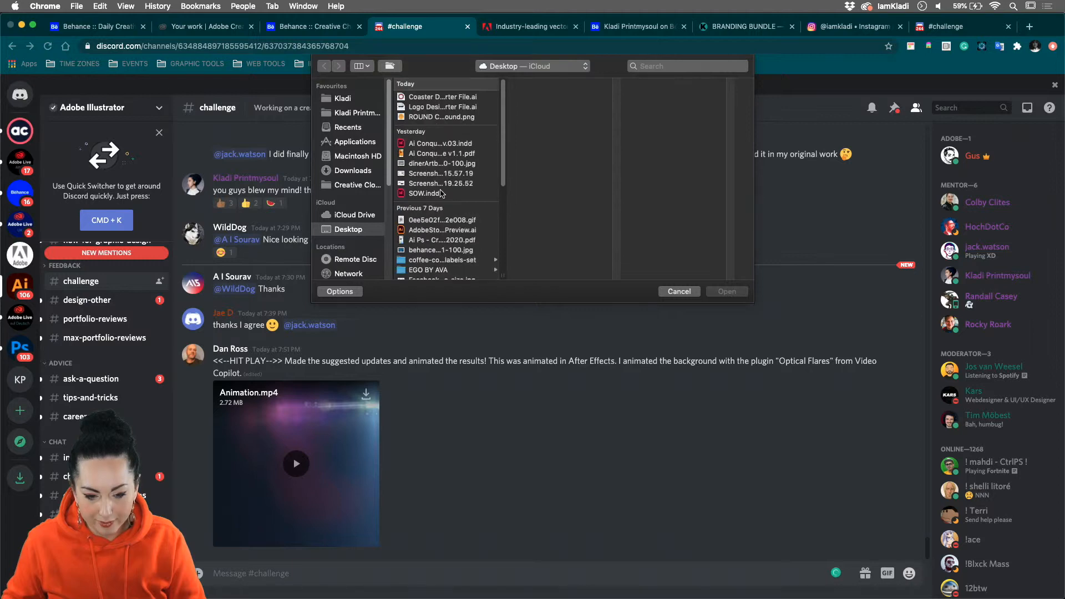
pyautogui.click(453, 118)
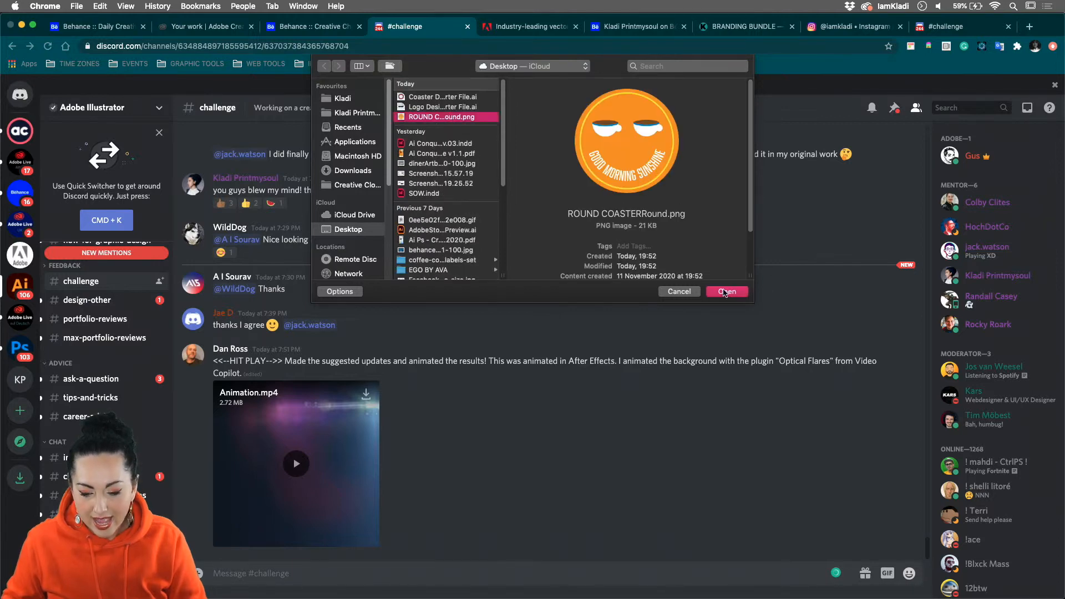
pyautogui.click(725, 292)
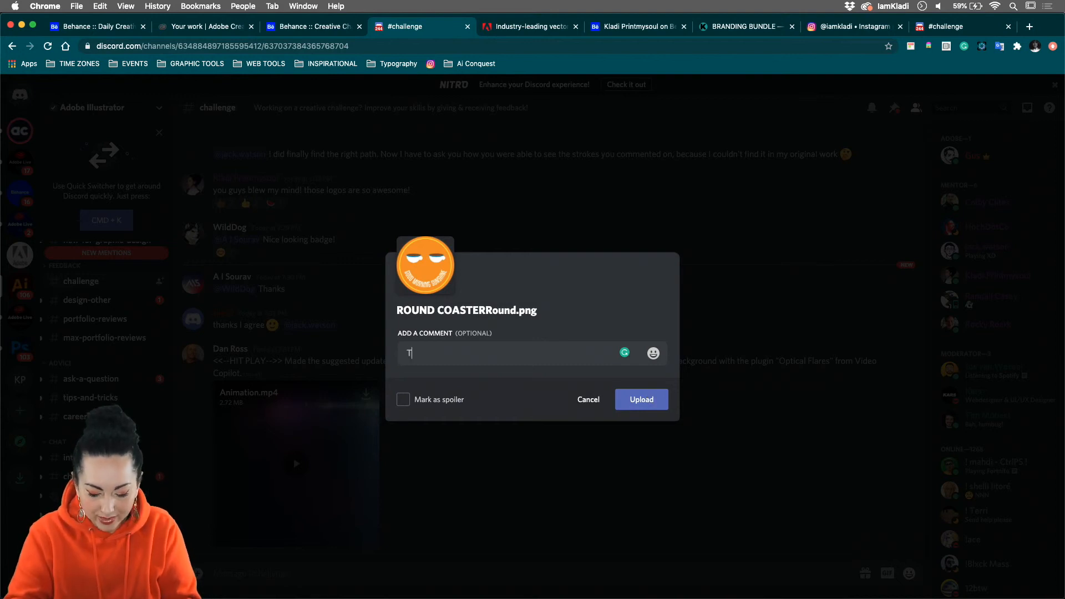
# Step: Add the comment "CHALLENGE 2" to the coaster image and upload it to the channel
pyautogui.write('C')
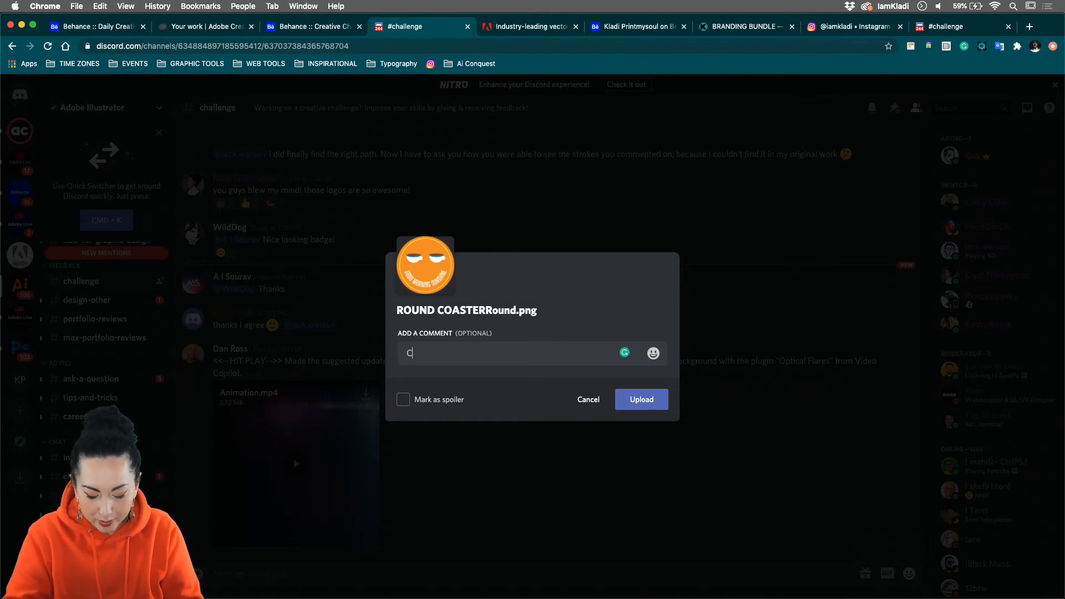
pyautogui.write('HALLENGE')
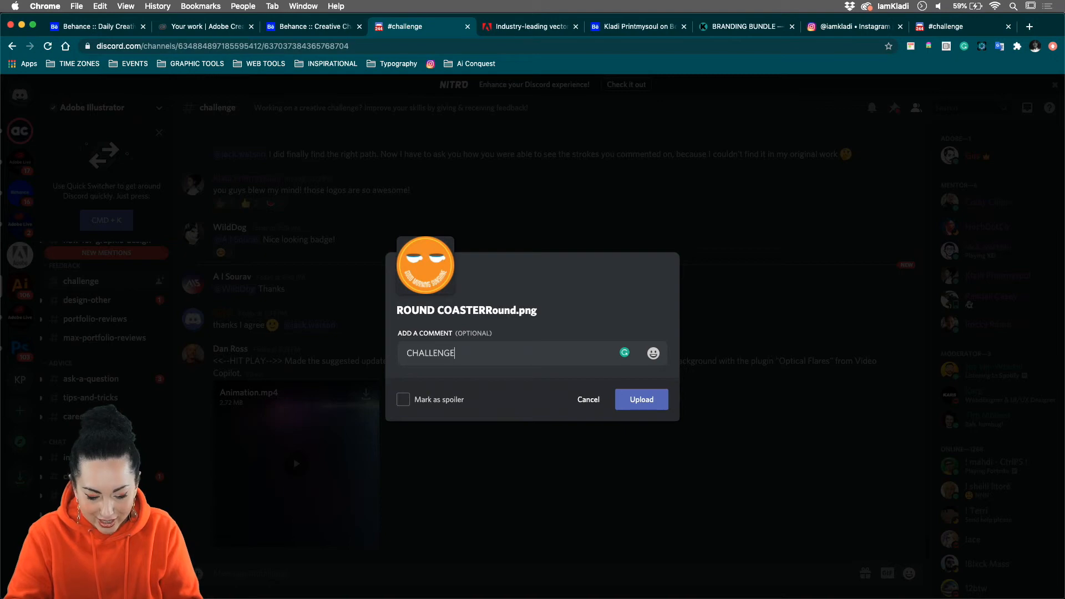
pyautogui.write(' 12')
pyautogui.press('BackSpace')
pyautogui.press('BackSpace')
pyautogui.write('2')
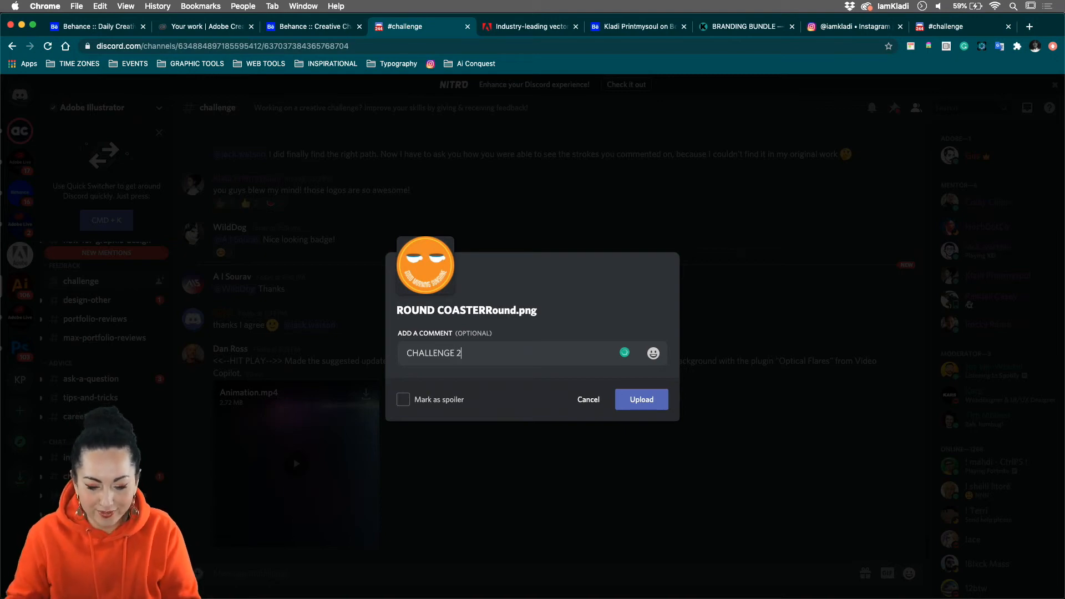
pyautogui.click(658, 406)
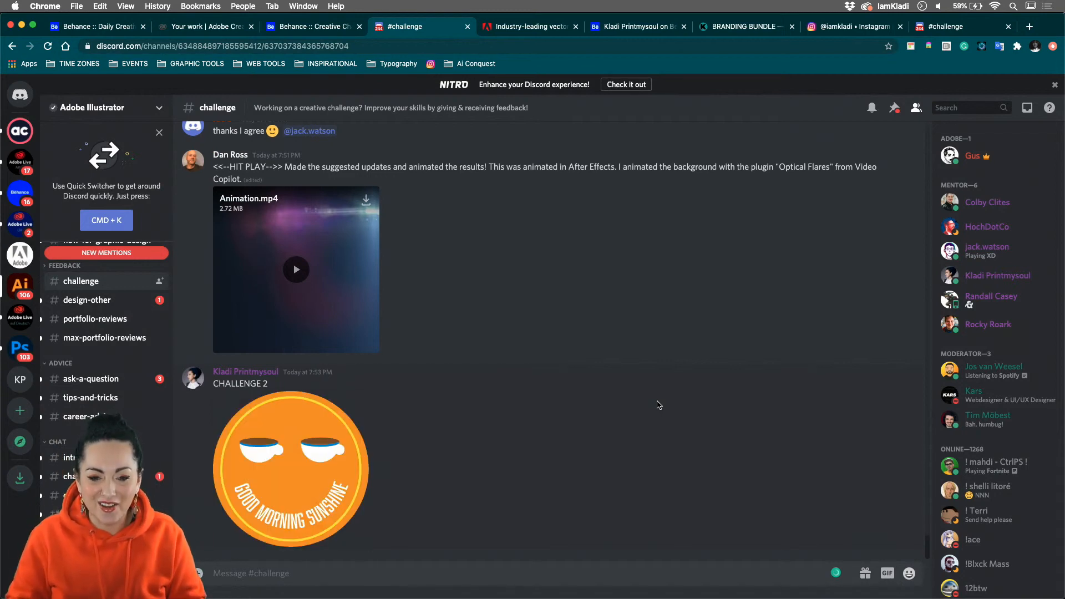
# Step: Switch to Adobe Illustrator and draw a new artboard about 10.8 by 6.7 in below the Round and Square artboards
pyautogui.moveTo(555, 597)
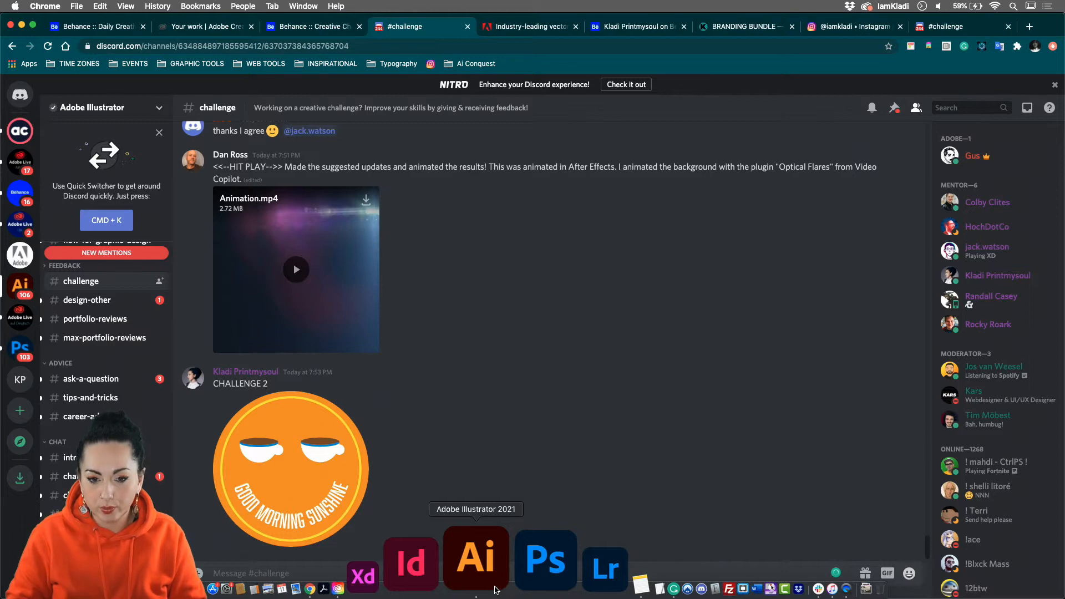
pyautogui.click(495, 589)
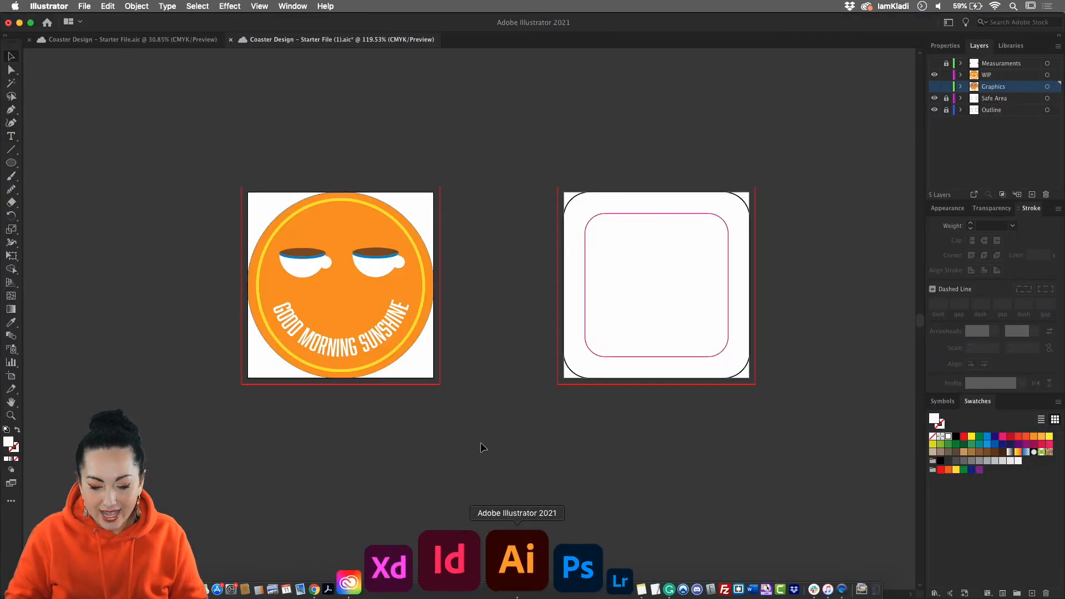
pyautogui.scroll(-2, 480, 441)
pyautogui.scroll(-3, 479, 441)
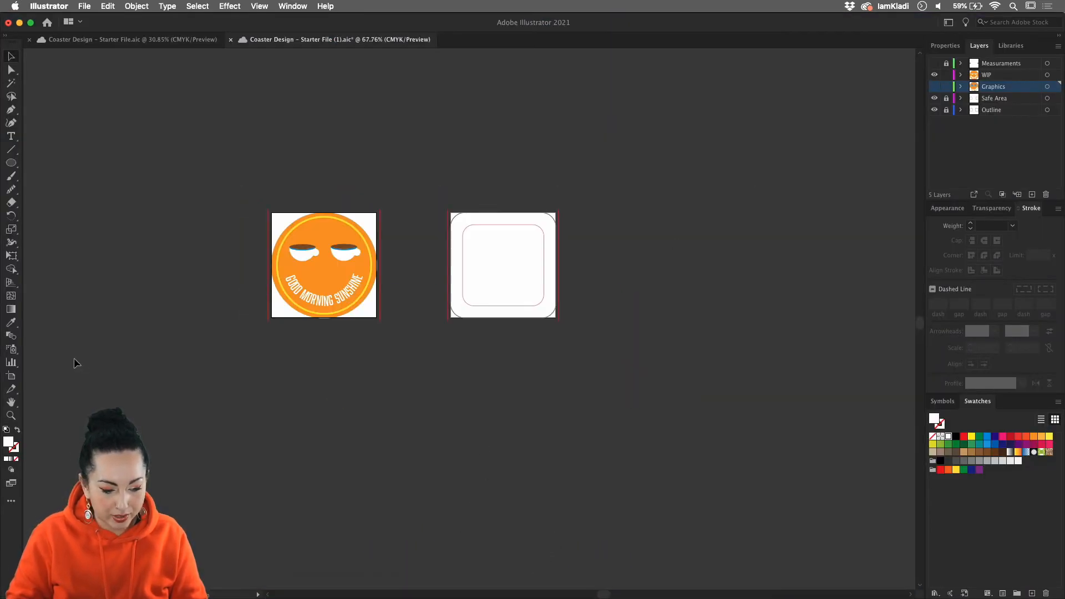
pyautogui.click(12, 376)
pyautogui.moveTo(213, 366); pyautogui.dragTo(510, 552)
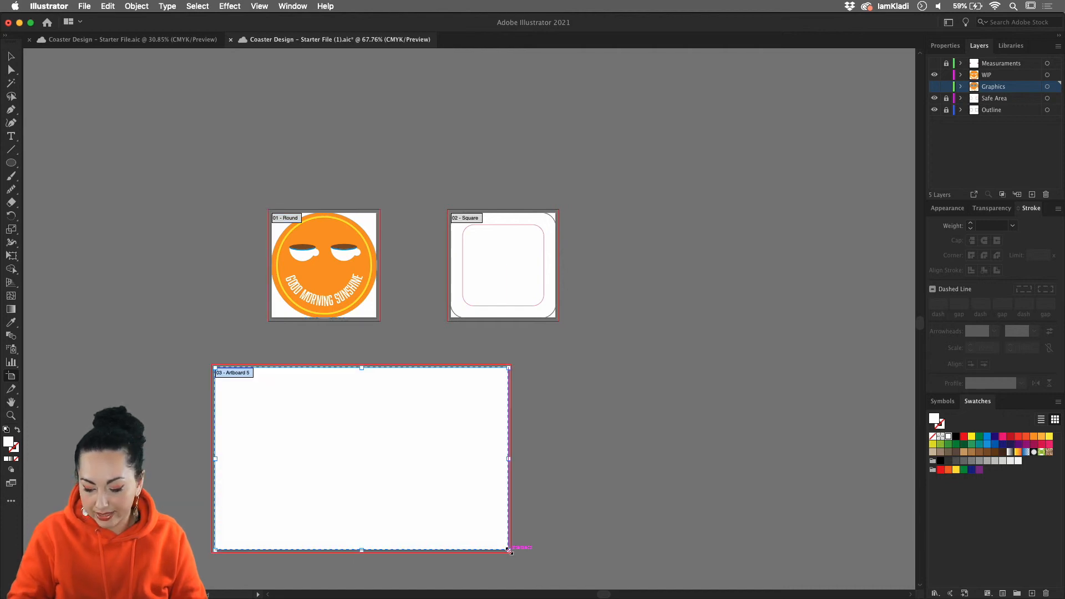
# Step: Set the new artboard's size to 1400 px wide and 1000 px high, and leave artboard editing
pyautogui.press('Return')
pyautogui.click(549, 220)
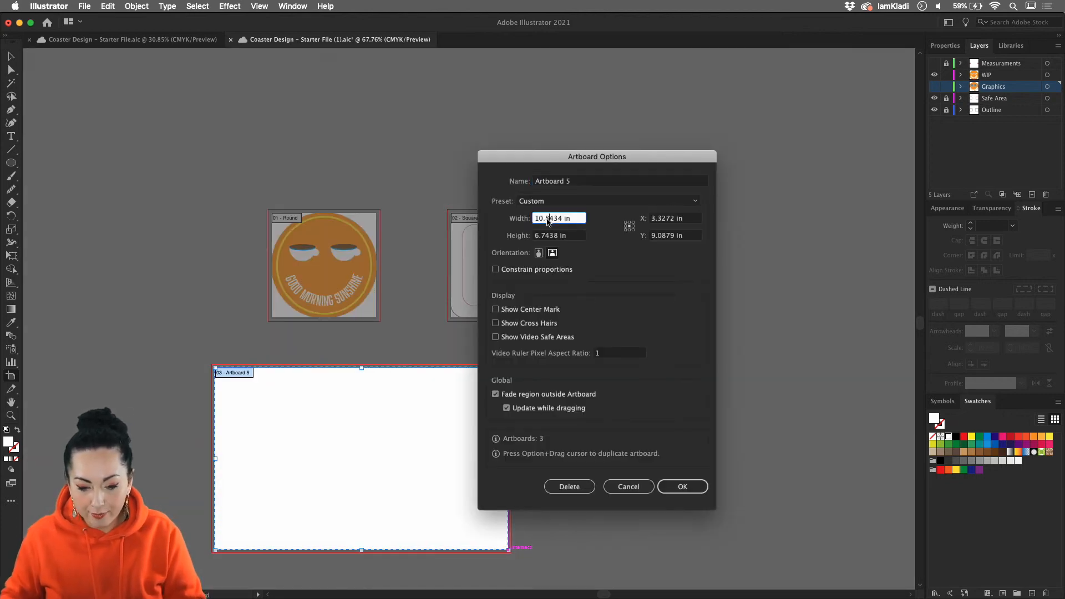
pyautogui.write('14000')
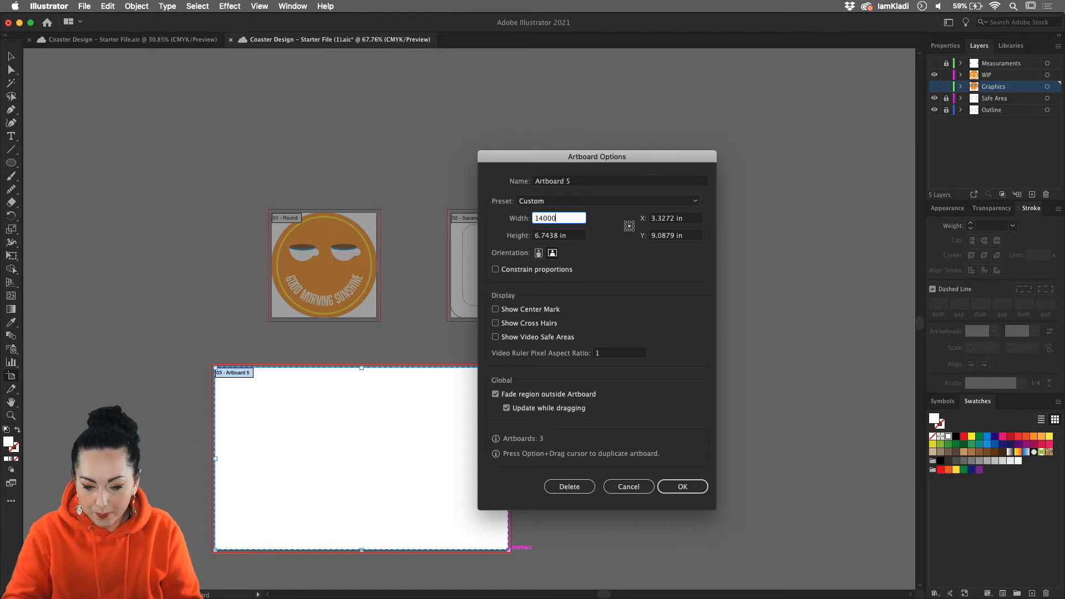
pyautogui.press('BackSpace')
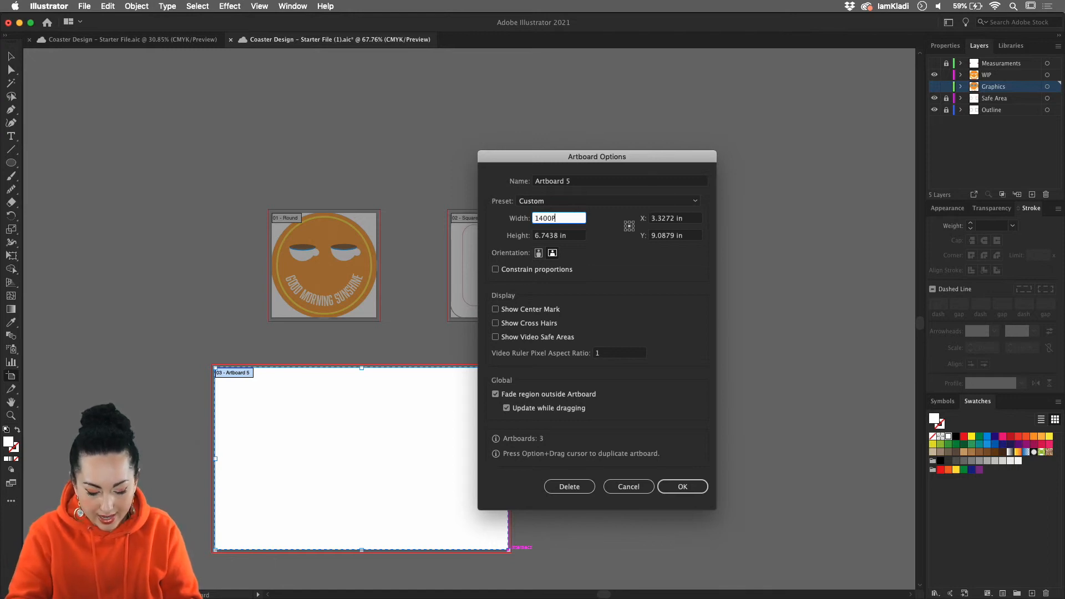
pyautogui.write('PX')
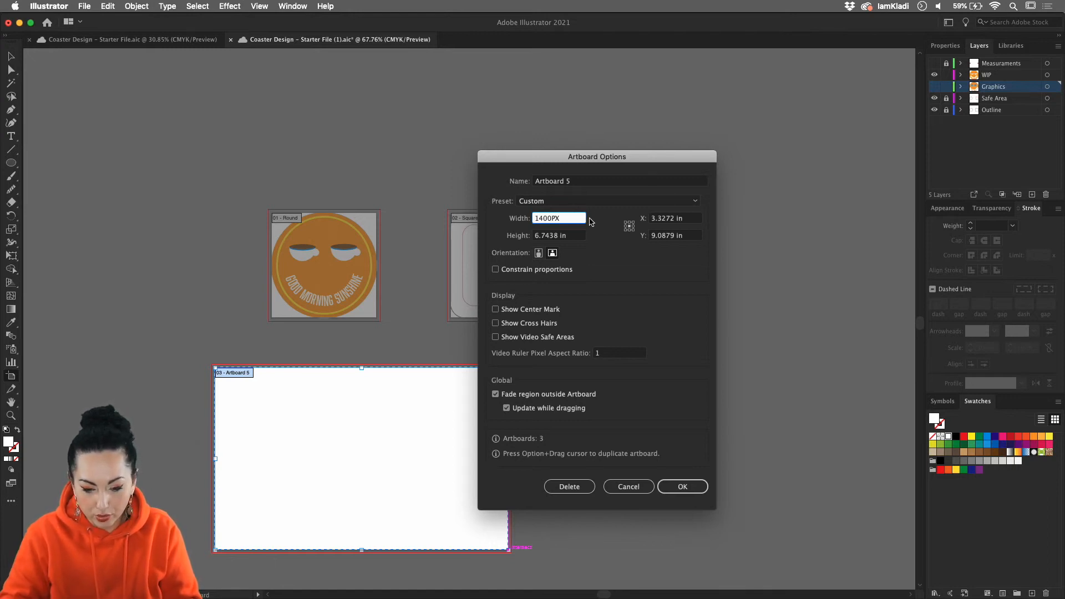
pyautogui.press('Tab')
pyautogui.write('1')
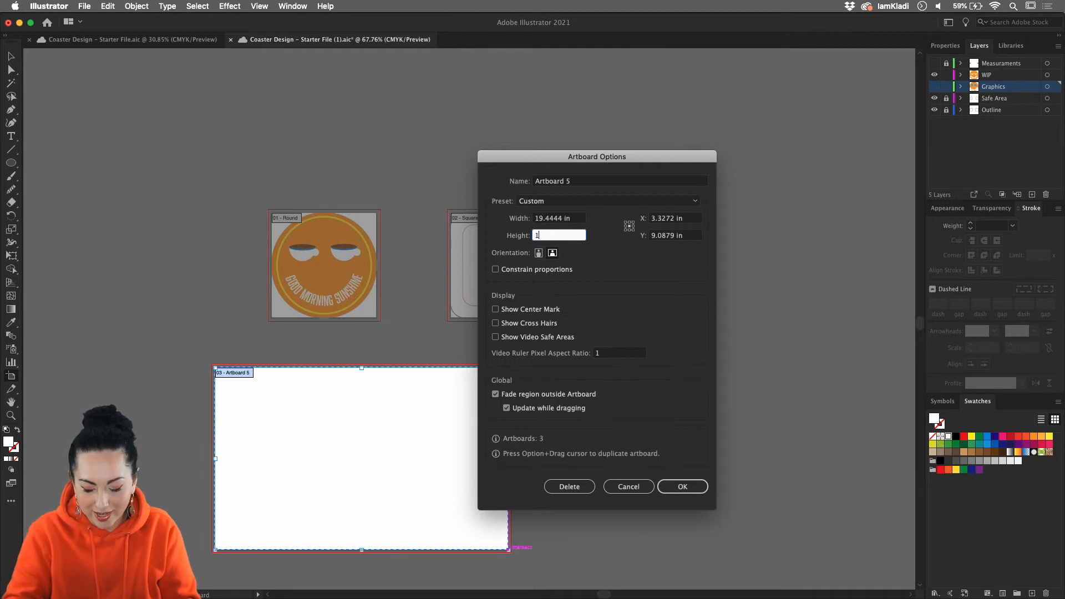
pyautogui.write('000PX')
pyautogui.press('Tab')
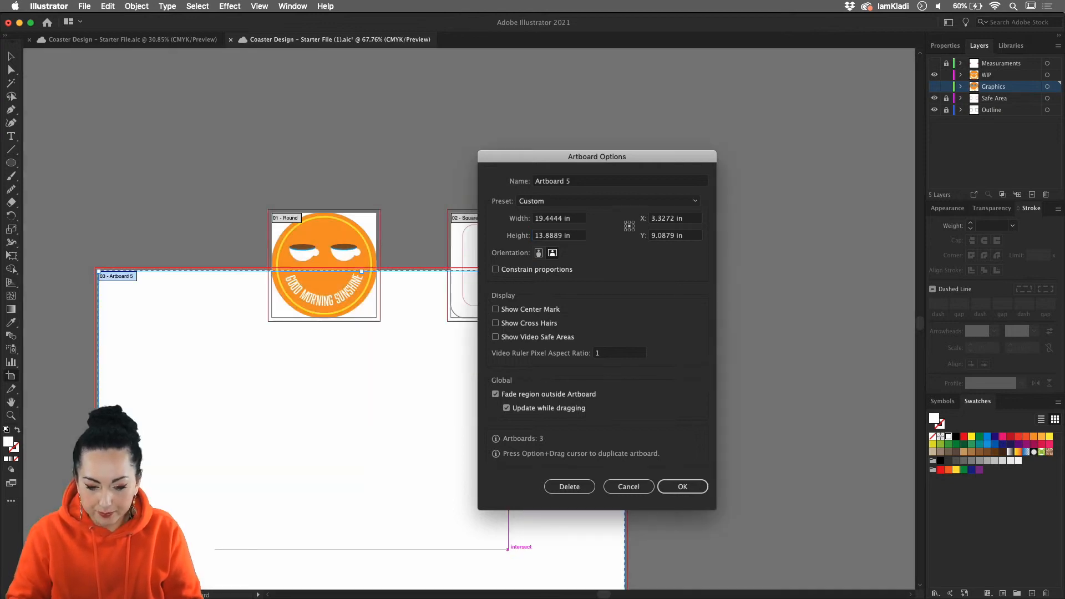
pyautogui.press('Return')
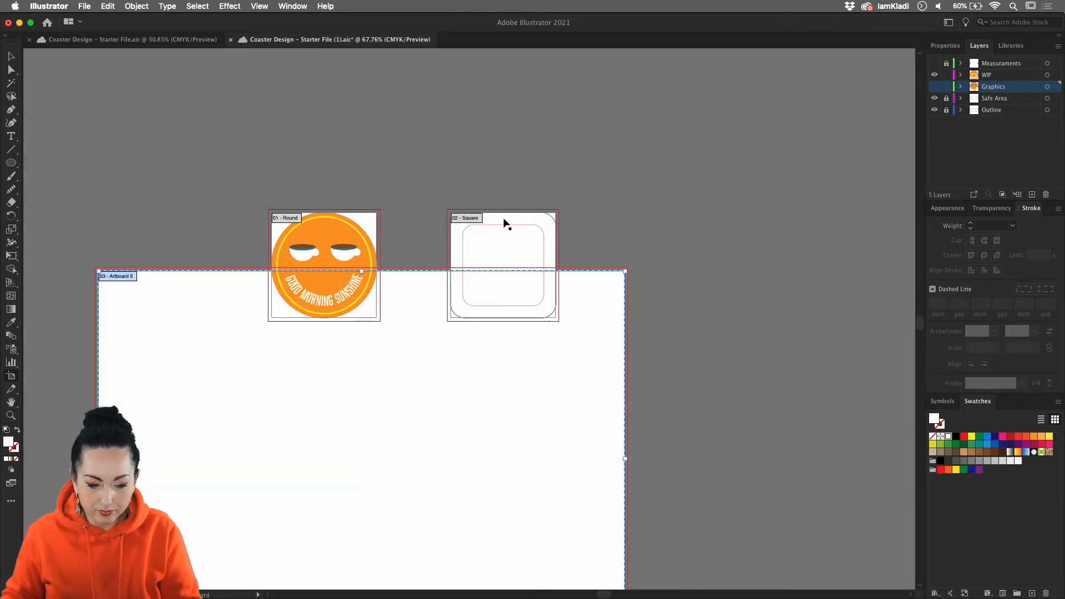
pyautogui.click(12, 379)
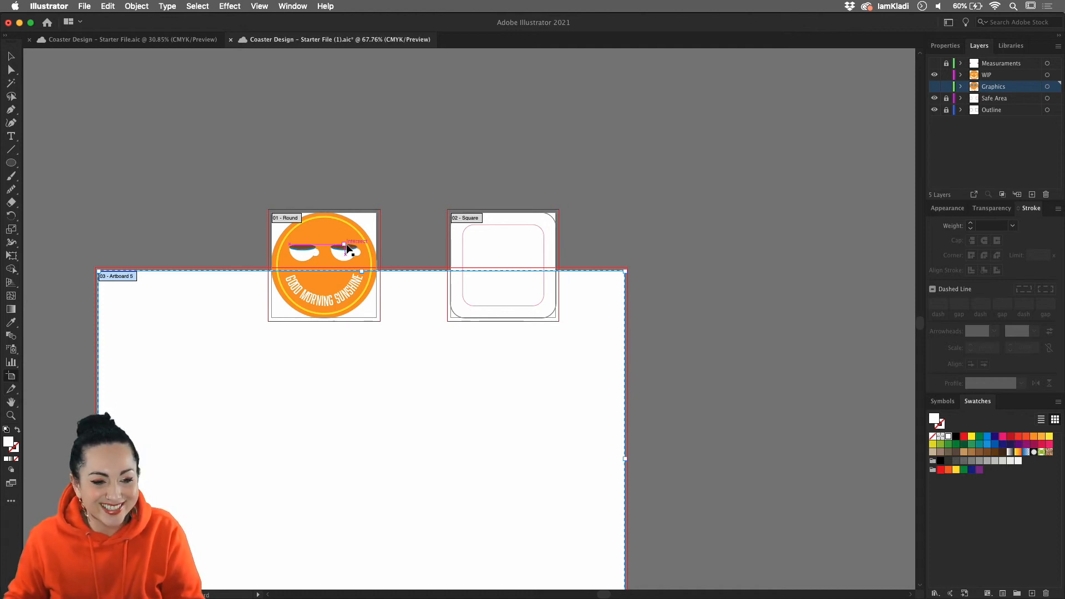
pyautogui.press('Escape')
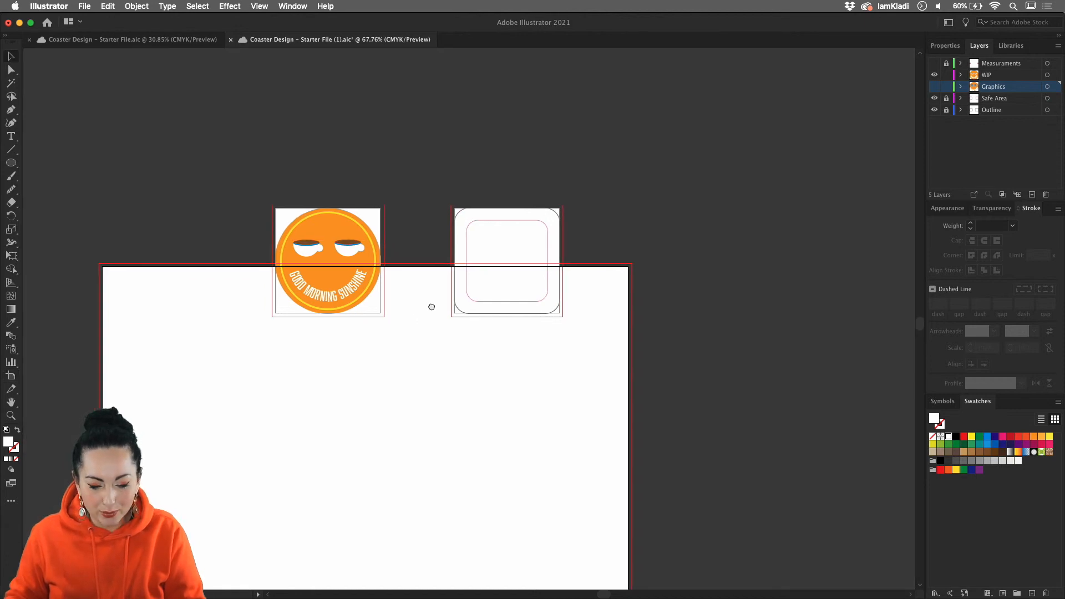
# Step: Try to copy the round coaster artwork onto the new artboard and enlarge it to about twice its size, and undo both changes
pyautogui.scroll(-3, 432, 307)
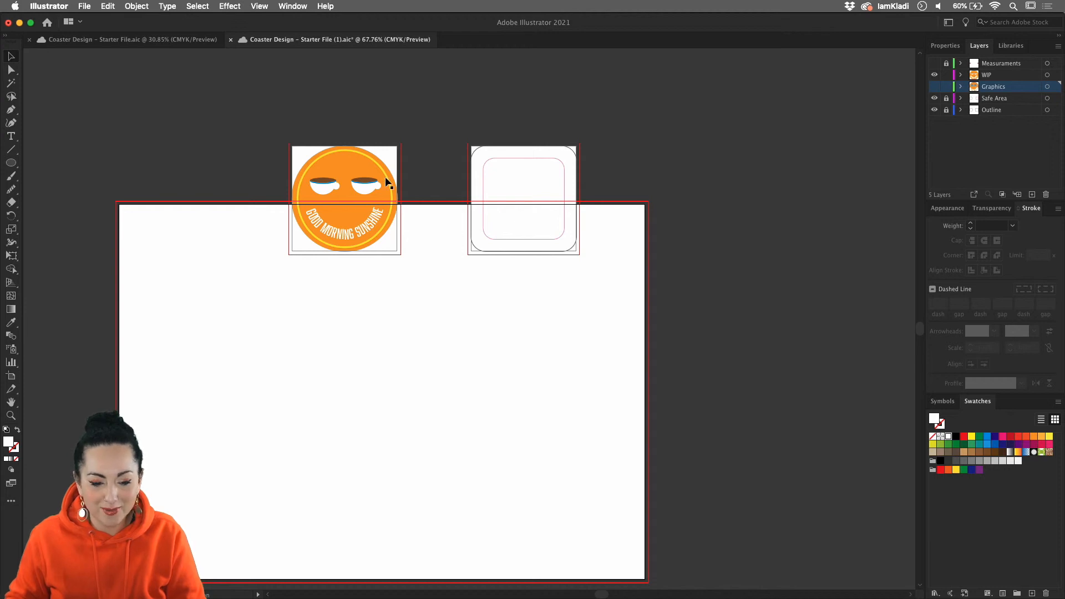
pyautogui.moveTo(398, 251); pyautogui.dragTo(398, 251)
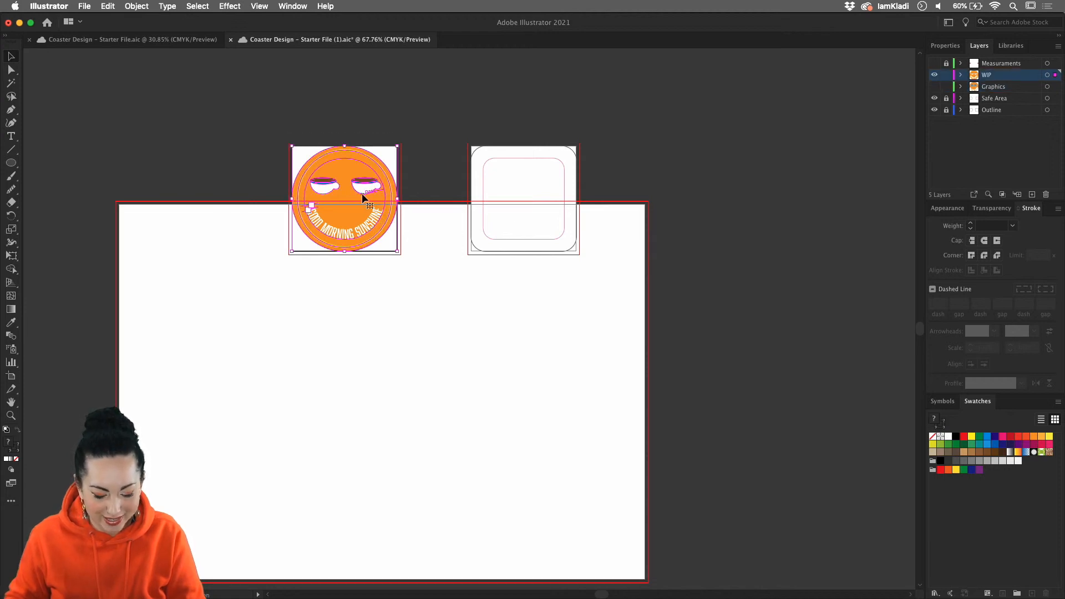
pyautogui.moveTo(363, 215); pyautogui.dragTo(383, 413)
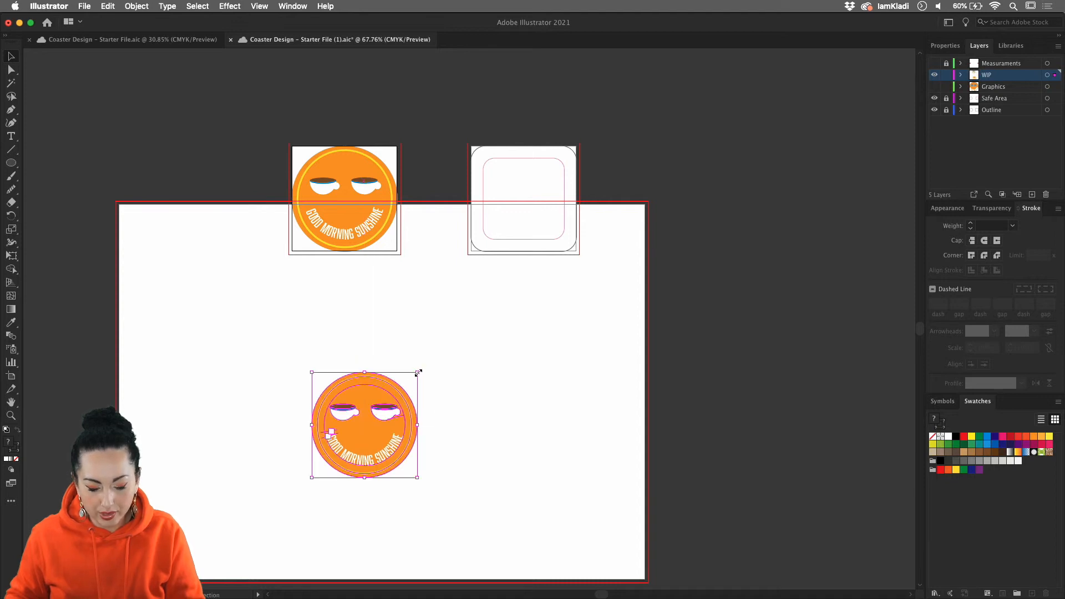
pyautogui.moveTo(418, 373); pyautogui.dragTo(471, 319)
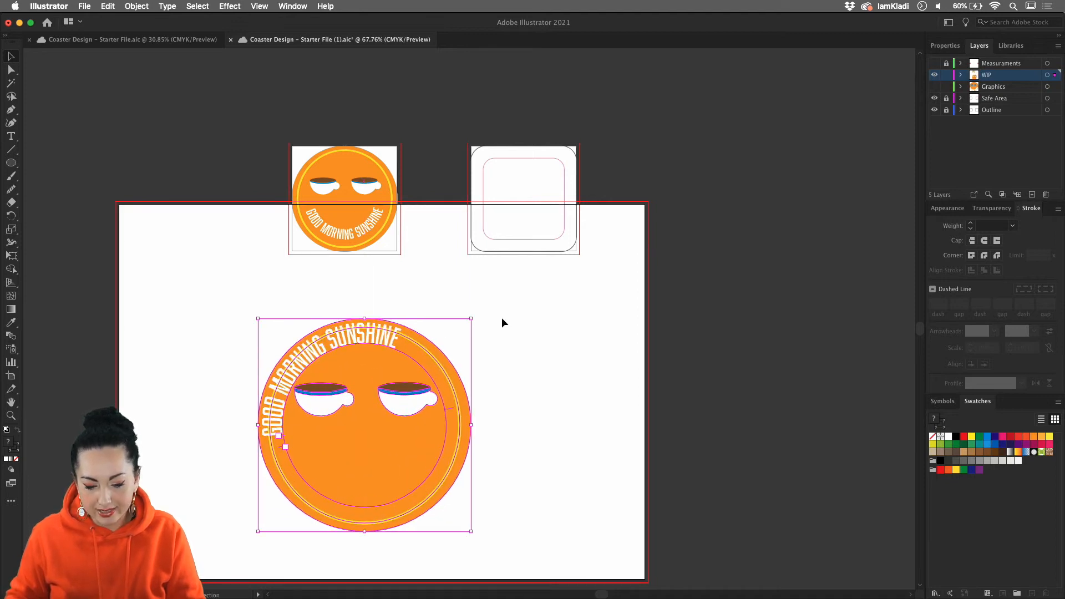
pyautogui.press('super+z')
pyautogui.press('super+z')
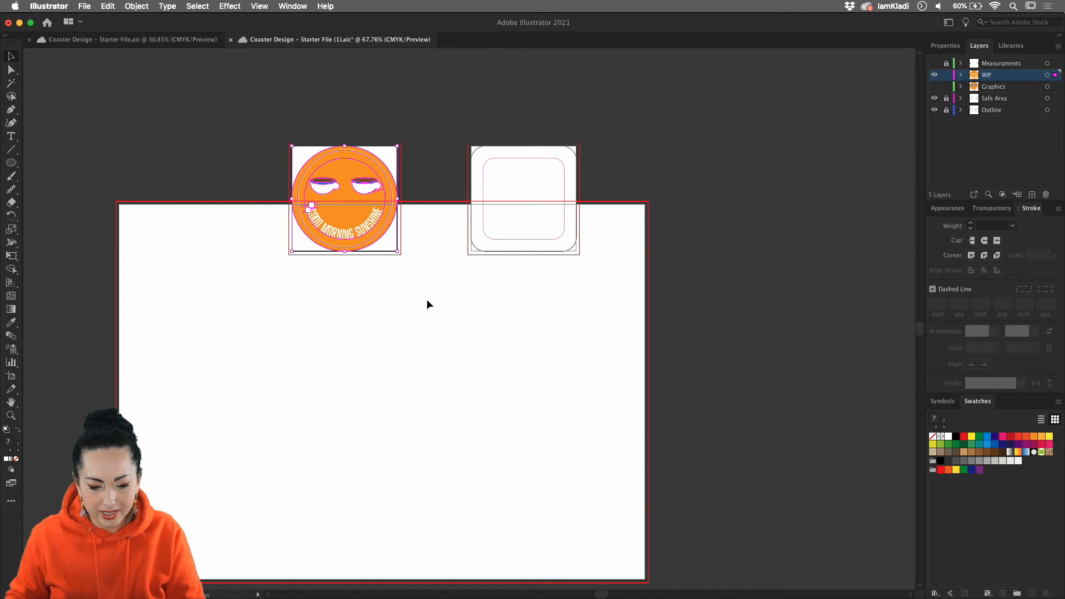
# Step: Convert the curved "GOOD MORNING SUNSHINE" text on the round coaster to outlines
pyautogui.click(361, 234)
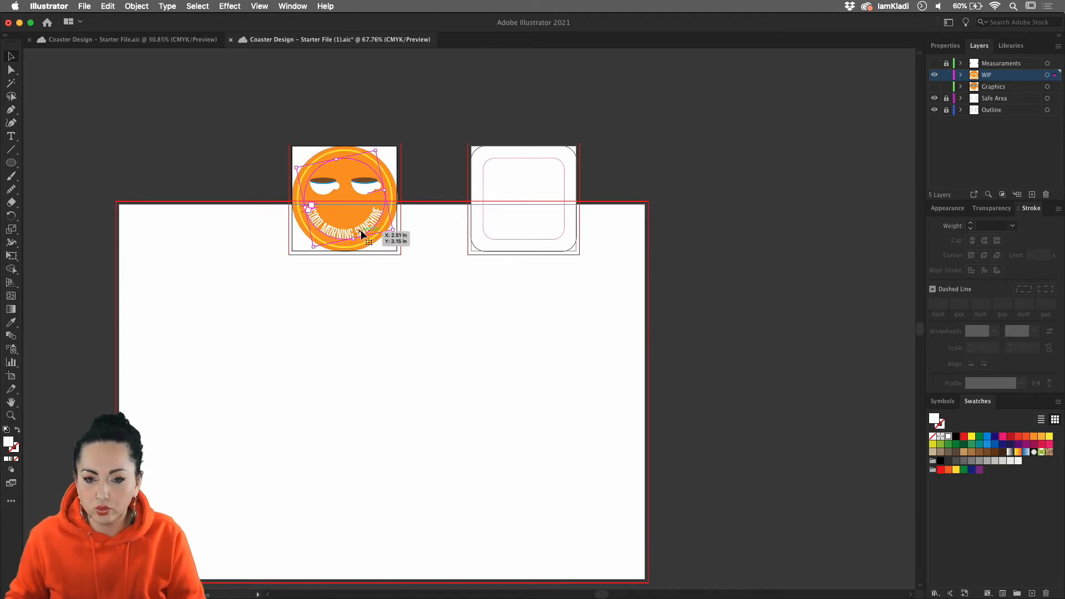
pyautogui.click(414, 148)
pyautogui.scroll(5, 392, 183)
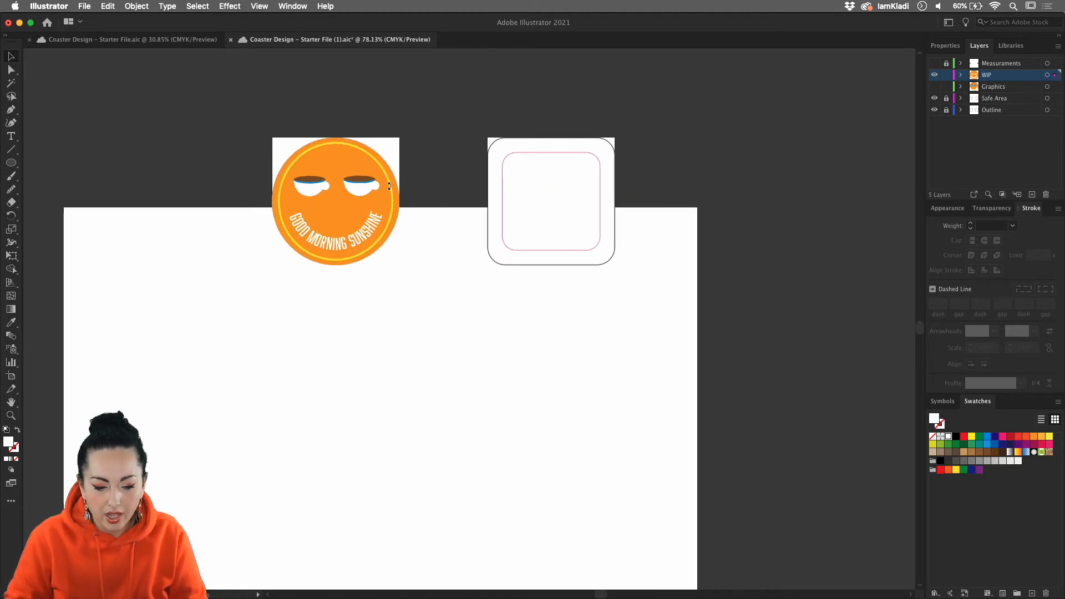
pyautogui.scroll(1, 389, 187)
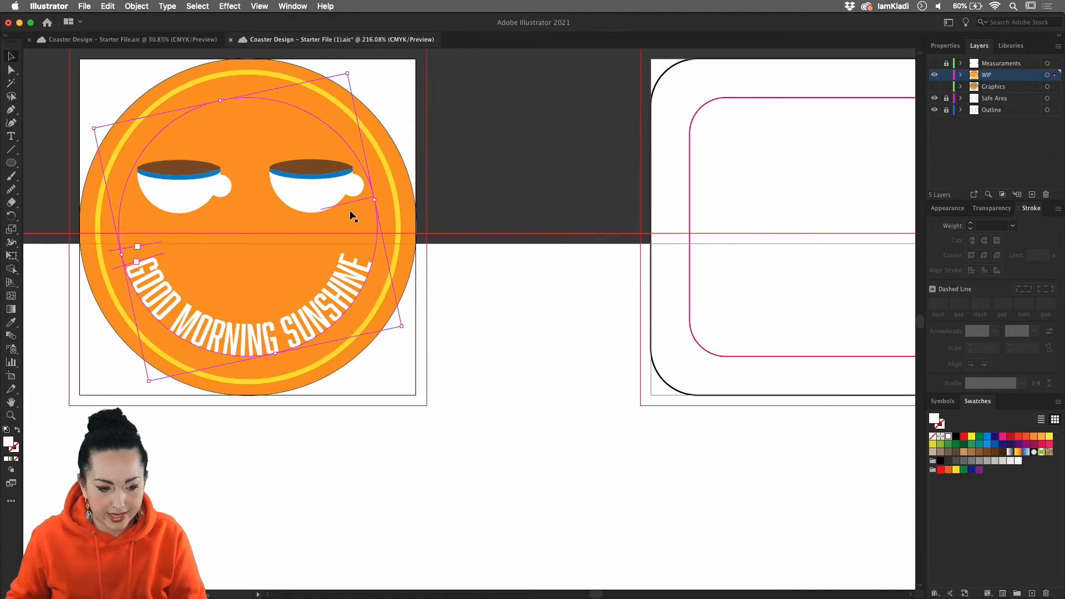
pyautogui.click(163, 6)
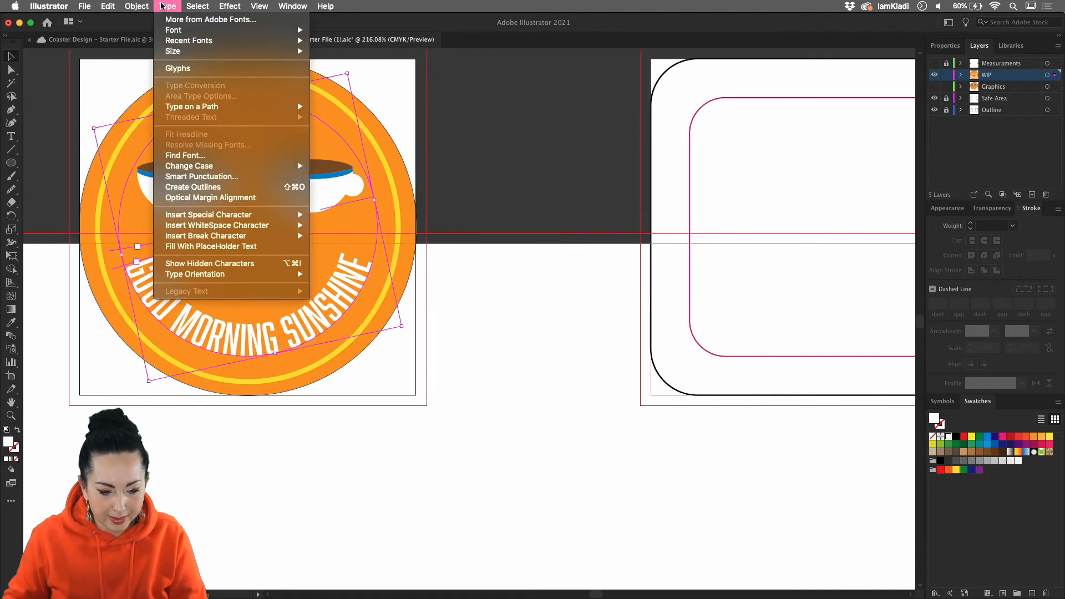
pyautogui.click(252, 185)
pyautogui.click(454, 284)
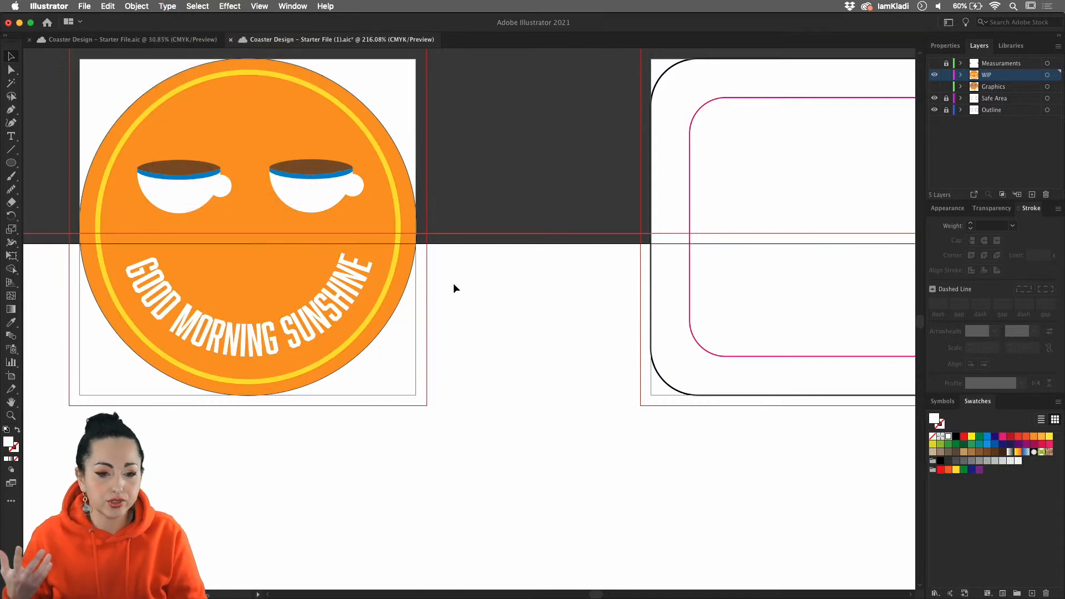
# Step: Place a copy of the whole round coaster artwork straight below the original, on the new large artboard
pyautogui.scroll(-6, 455, 285)
pyautogui.scroll(-2, 453, 283)
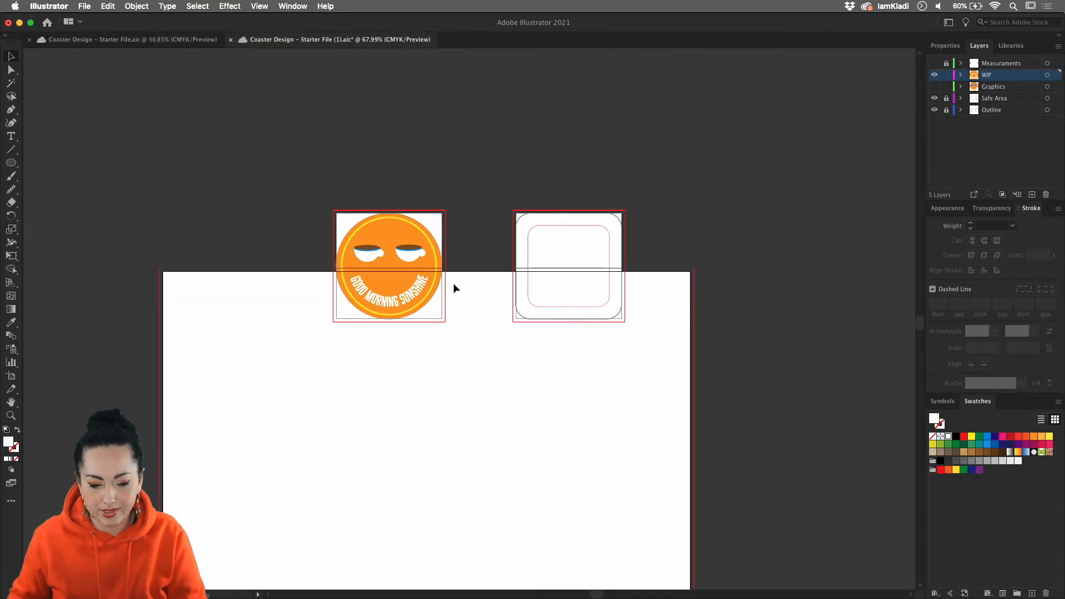
pyautogui.click(416, 289)
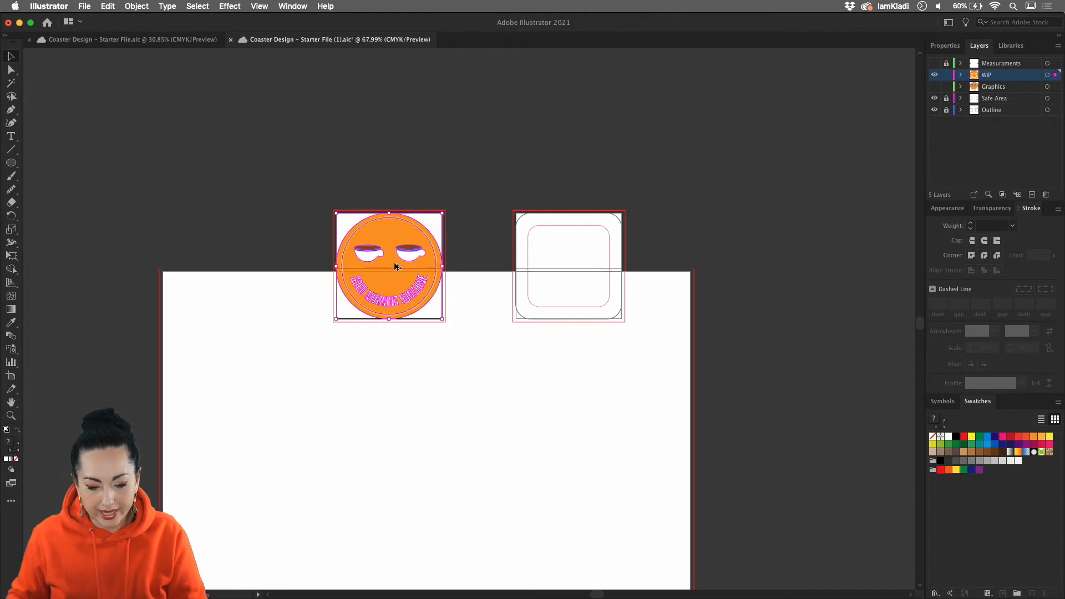
pyautogui.moveTo(394, 266); pyautogui.dragTo(394, 454)
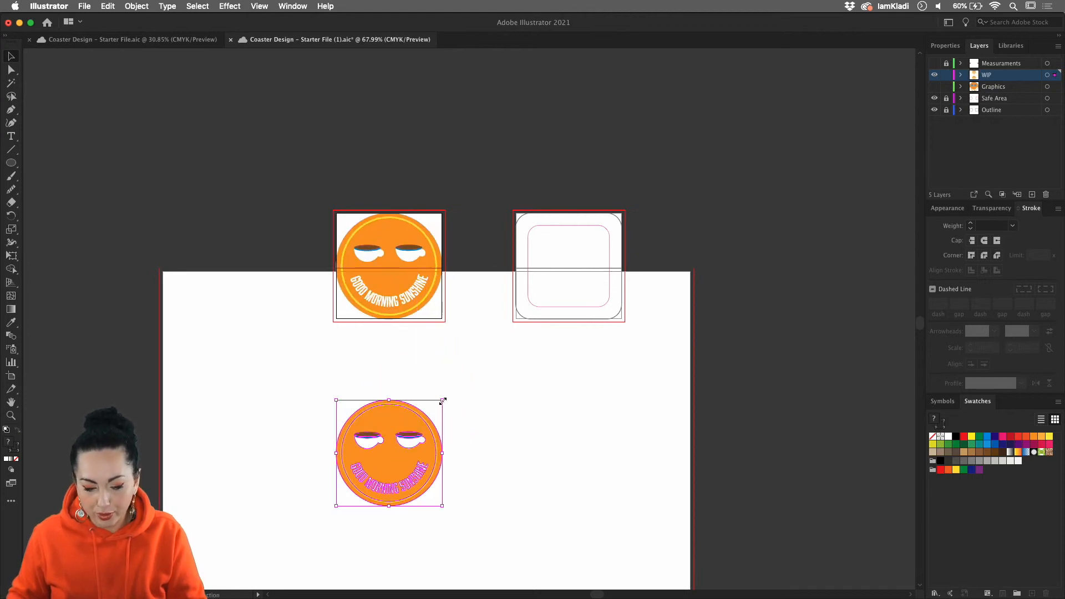
# Step: Enlarge the copied round coaster artwork on the large artboard to about twice its size
pyautogui.moveTo(443, 400); pyautogui.dragTo(466, 404)
pyautogui.click(10, 377)
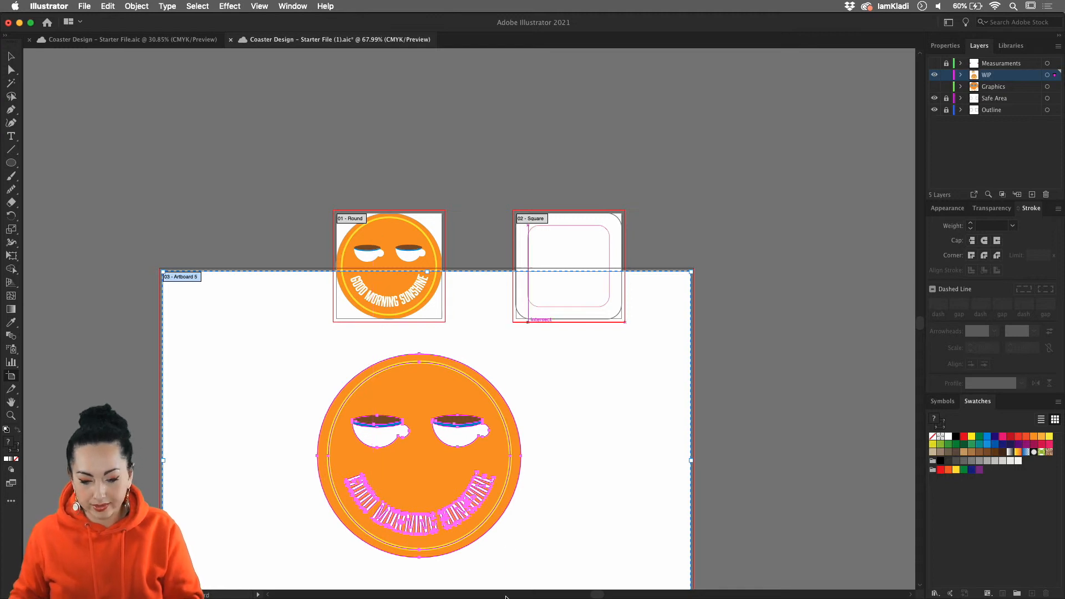
# Step: Switch to Chrome, view the "It's Breakfast Time!" project from the Behance profile, and return to the profile
pyautogui.moveTo(491, 574)
pyautogui.click(417, 560)
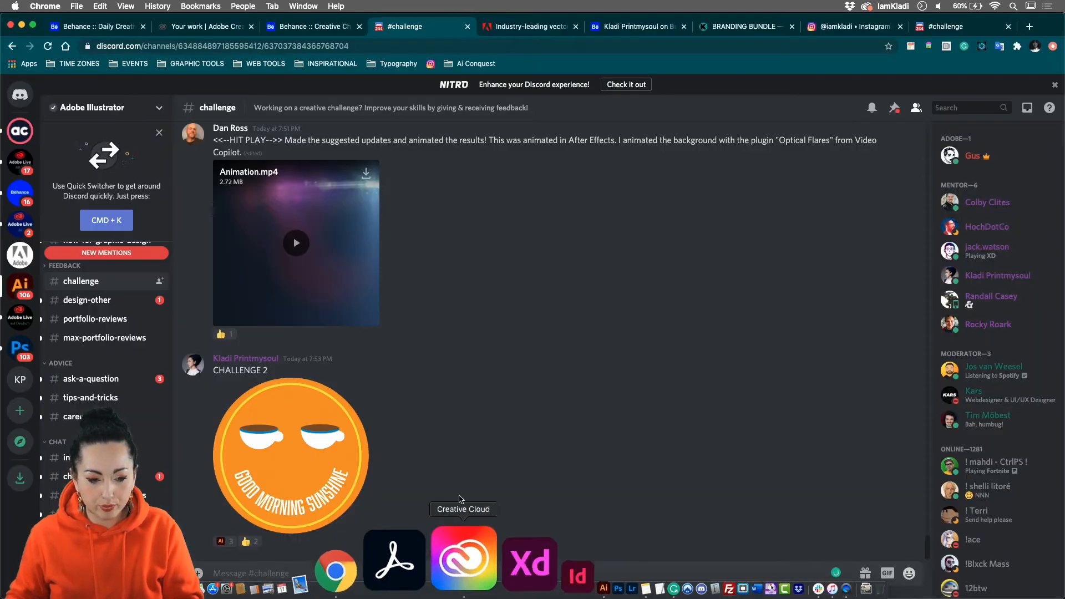
pyautogui.click(597, 27)
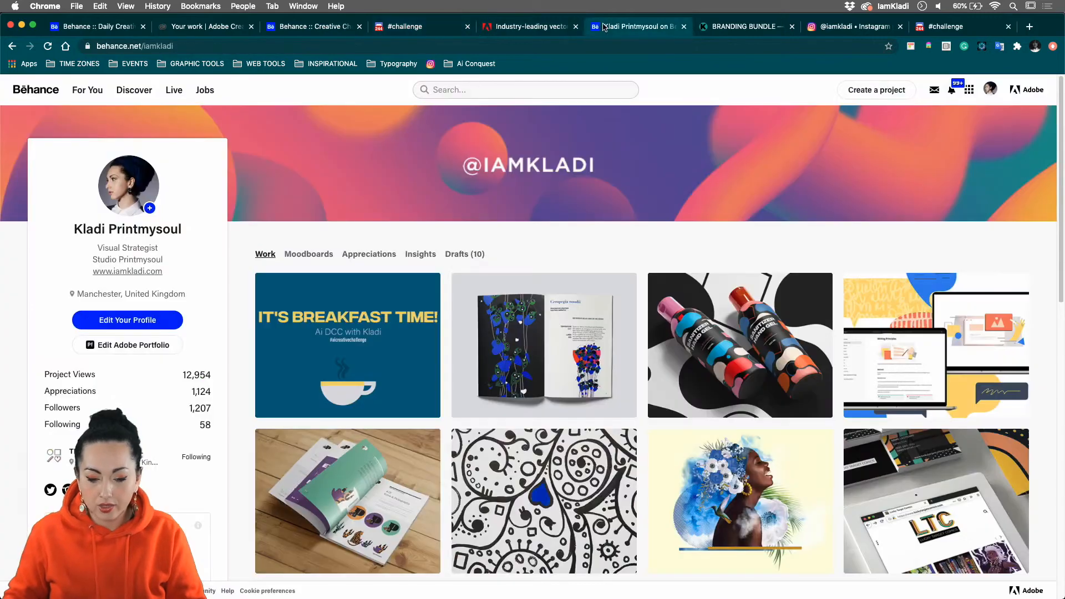
pyautogui.click(364, 347)
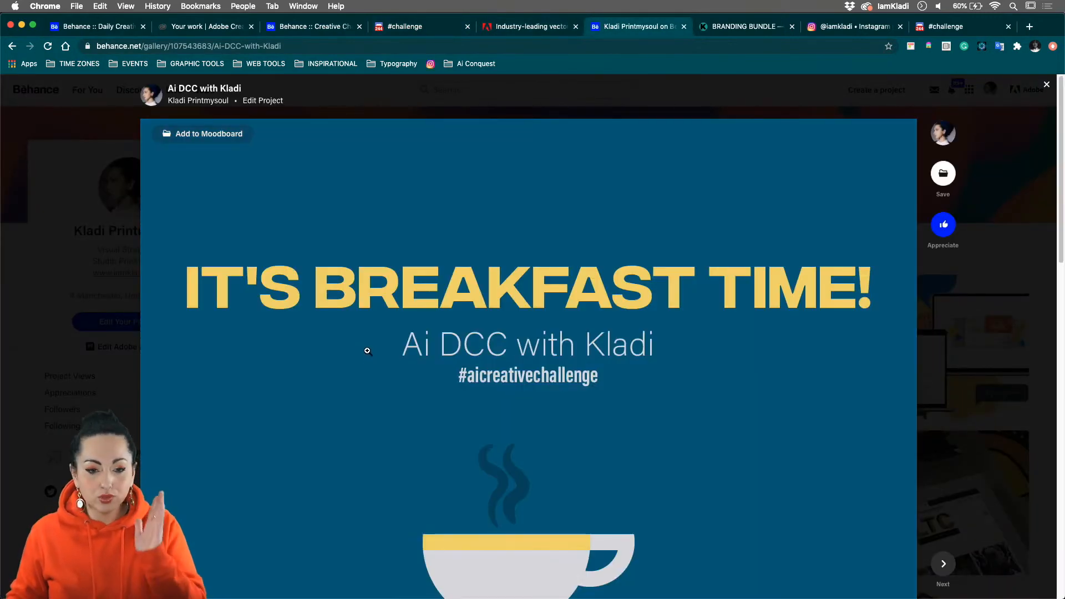
pyautogui.click(1047, 84)
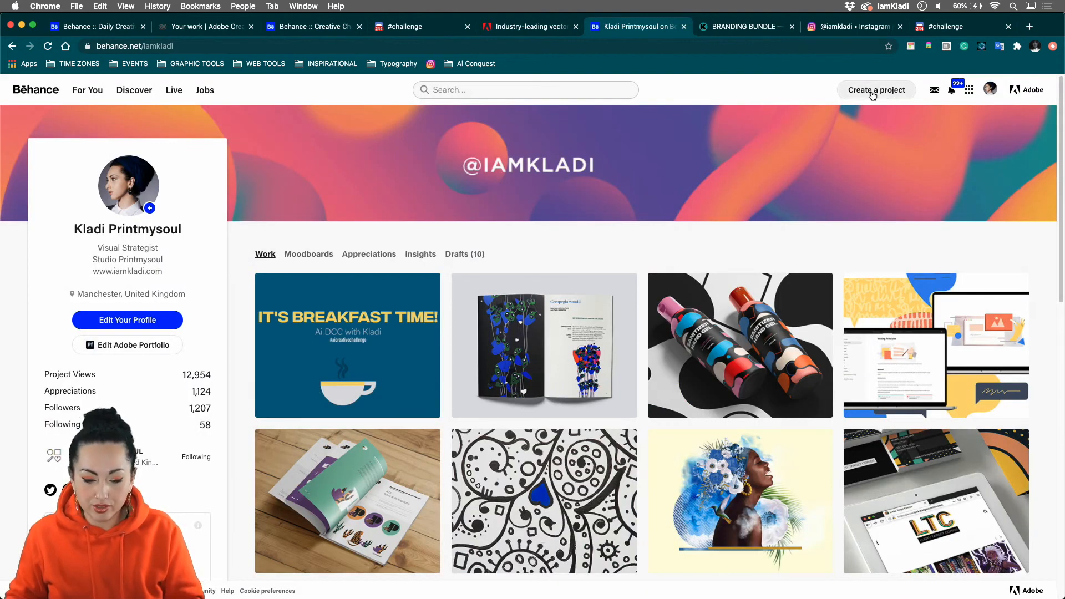
# Step: Edit the "It's Breakfast Time!" project's settings to remove the AIDAILYCHALLENGE tag, and update the project
pyautogui.click(409, 301)
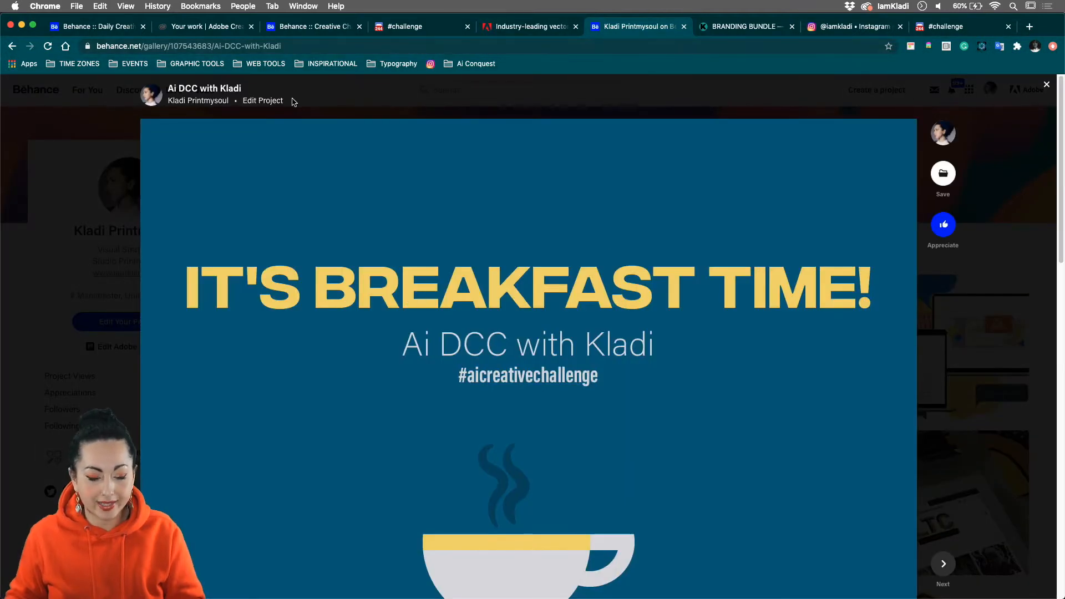
pyautogui.click(264, 101)
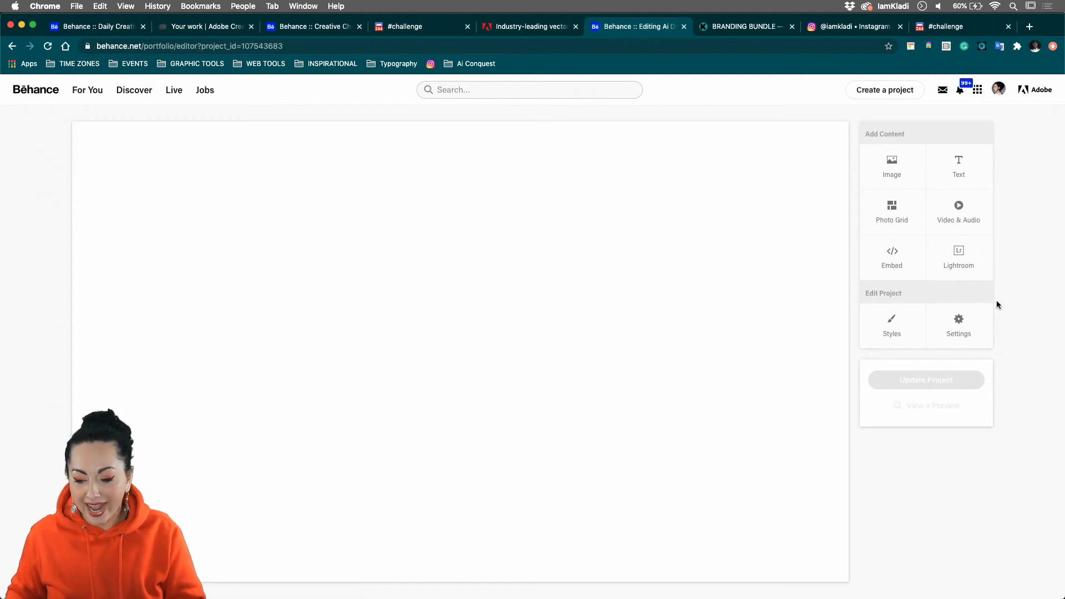
pyautogui.click(954, 323)
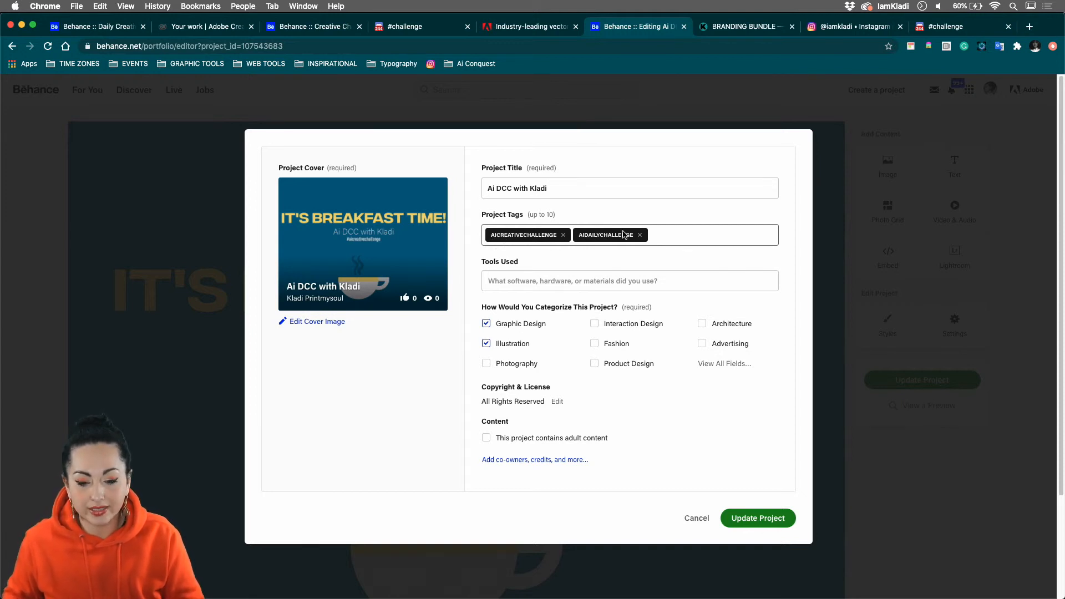
pyautogui.click(640, 236)
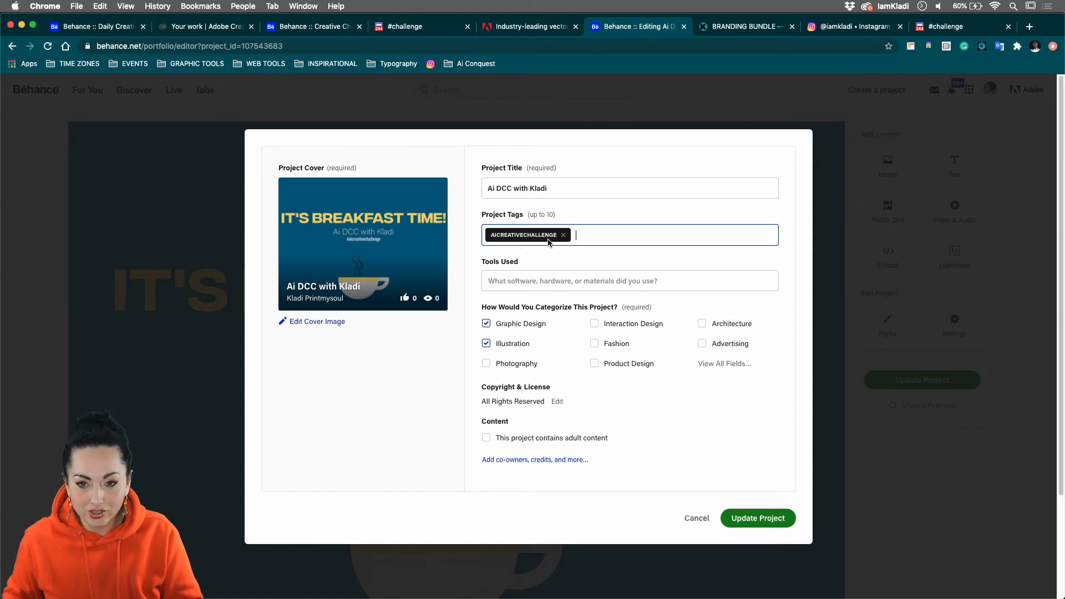
pyautogui.click(779, 516)
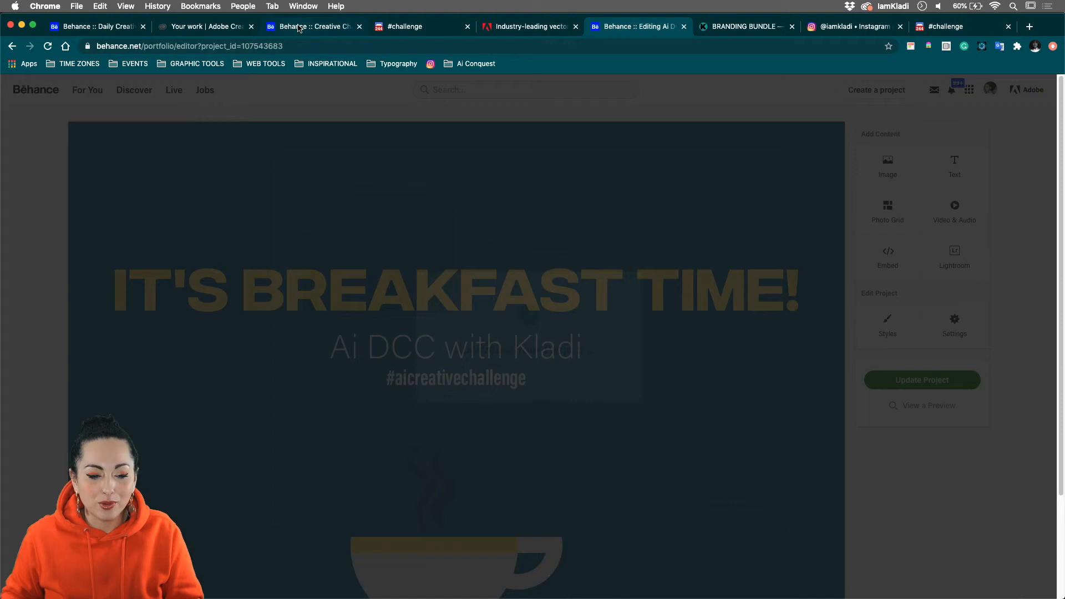
# Step: View the Illustrator gallery of Behance's Creative Challenges
pyautogui.click(298, 27)
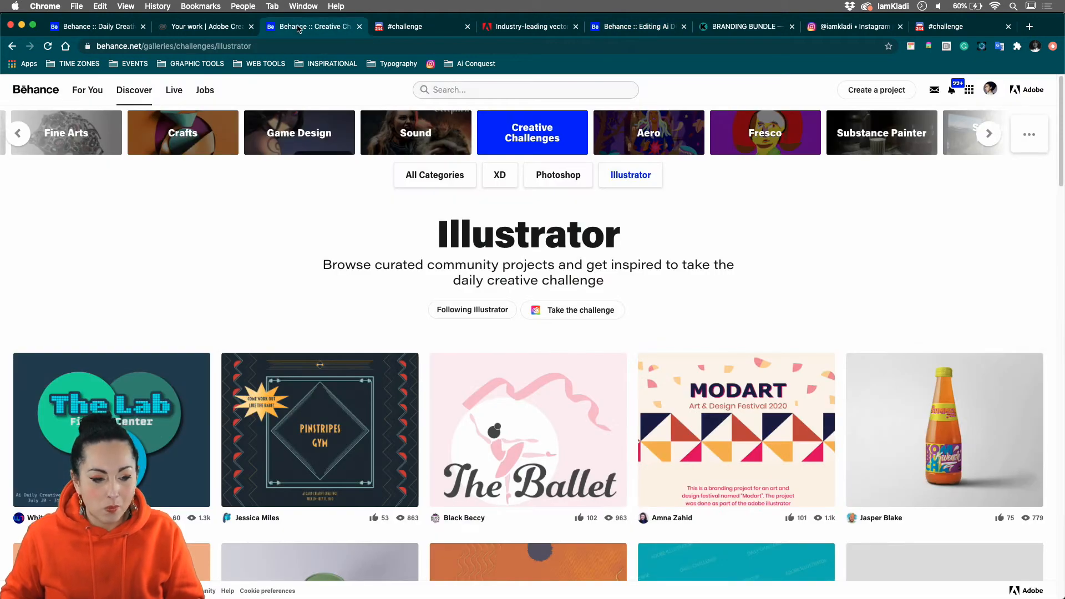